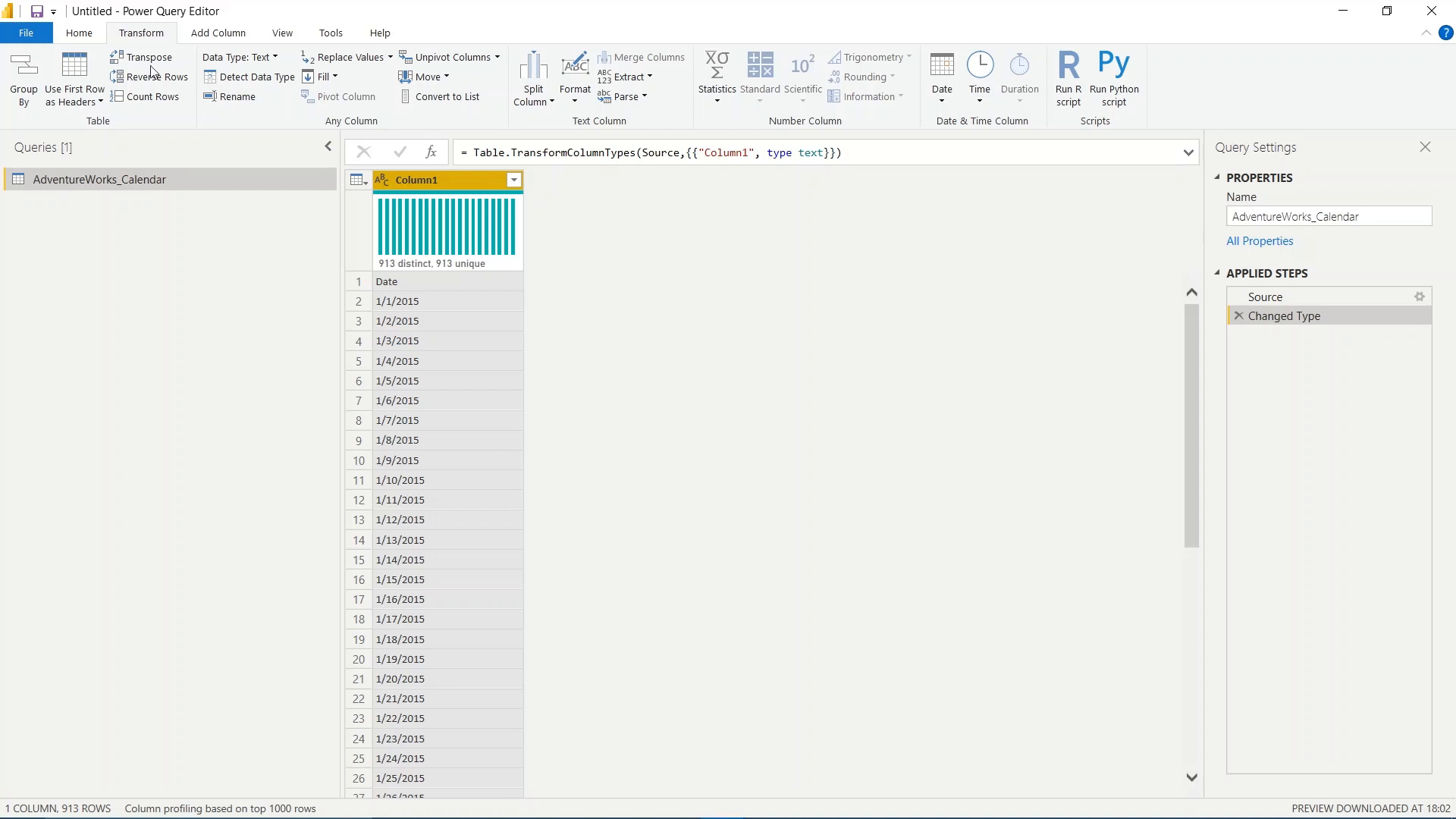
# - Promote the first row to column headers and review the resulting Promoted Headers and Changed Type1 steps
pyautogui.click(86, 57)
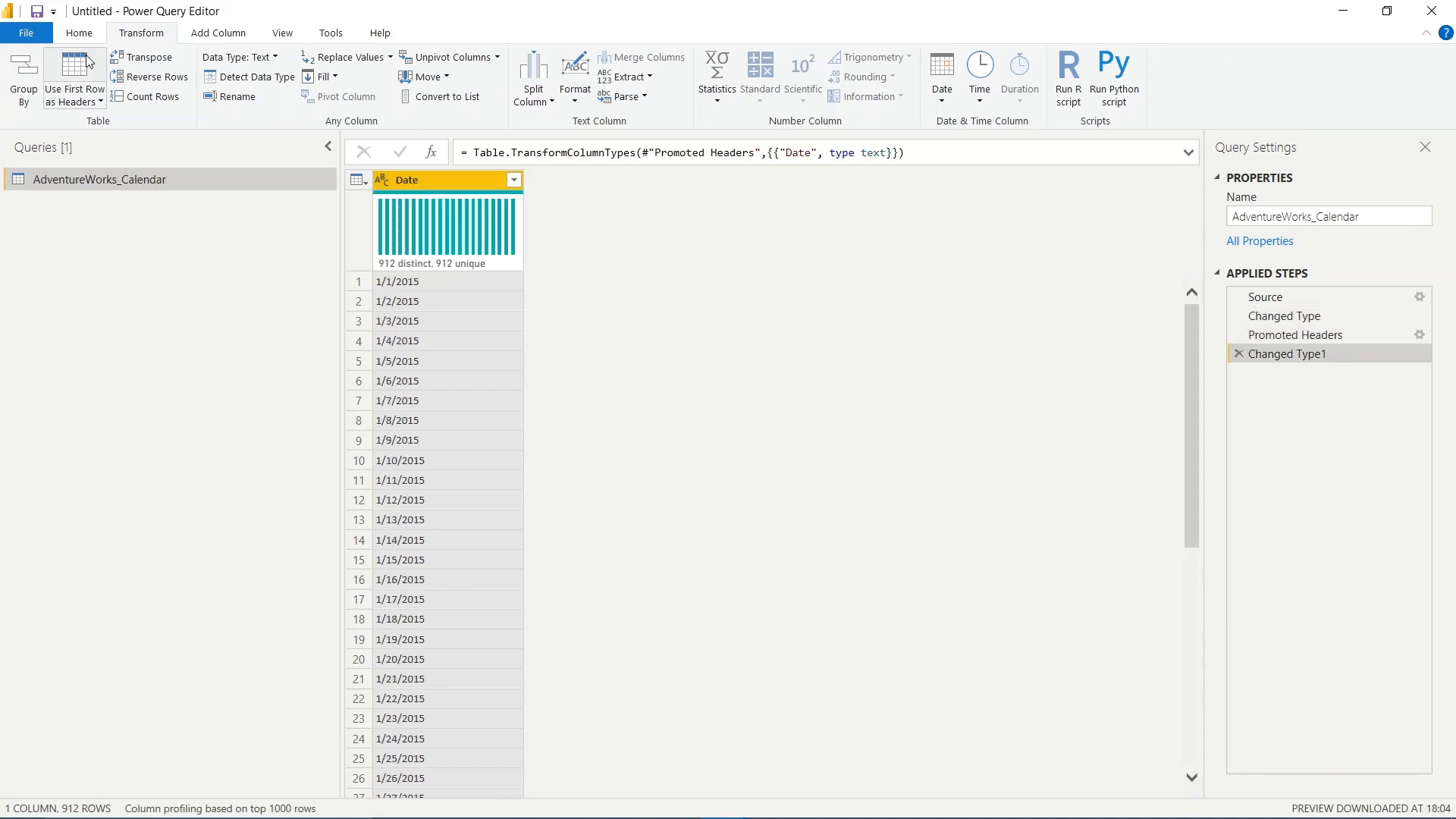
pyautogui.click(1291, 338)
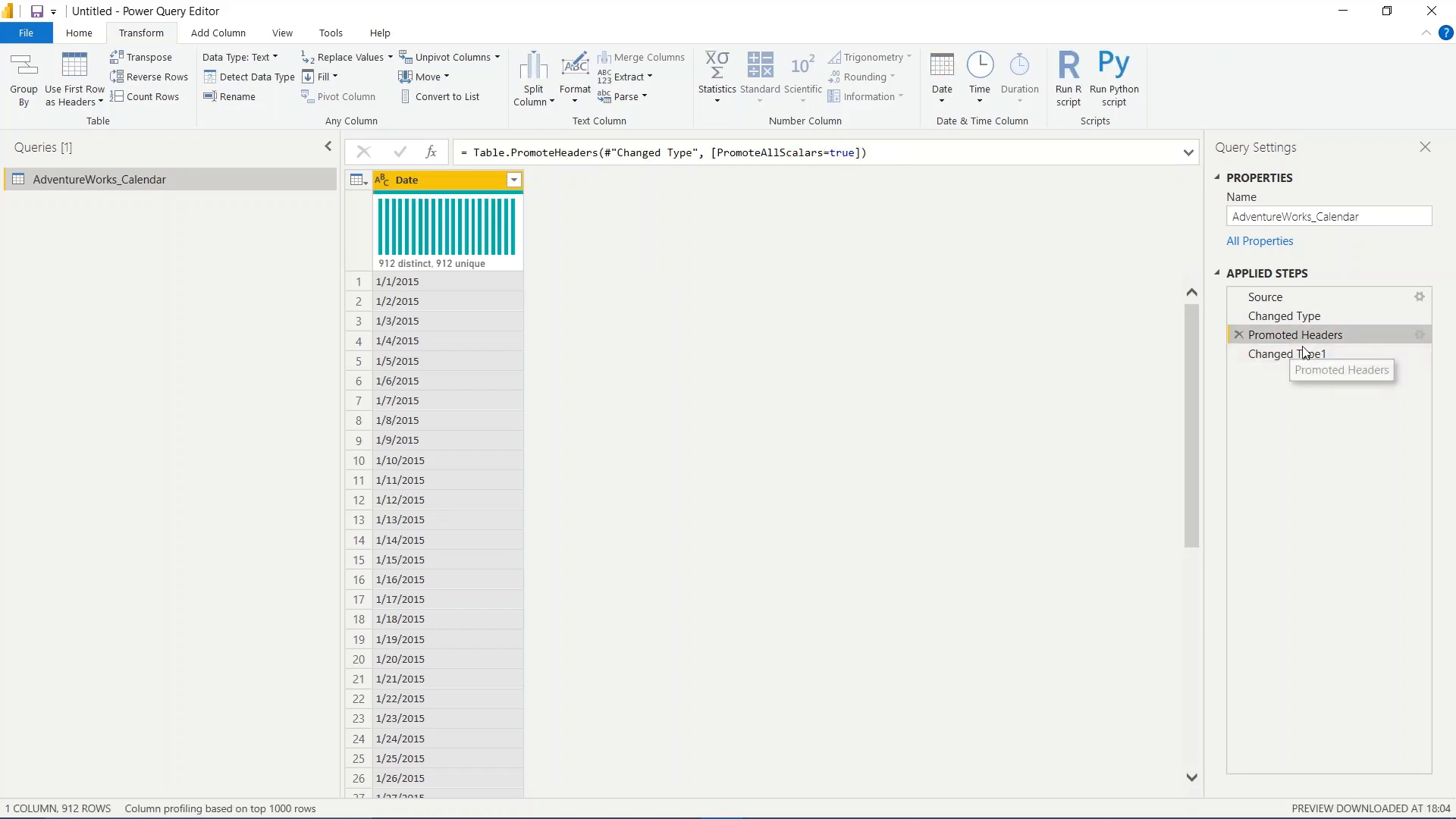
pyautogui.click(1302, 354)
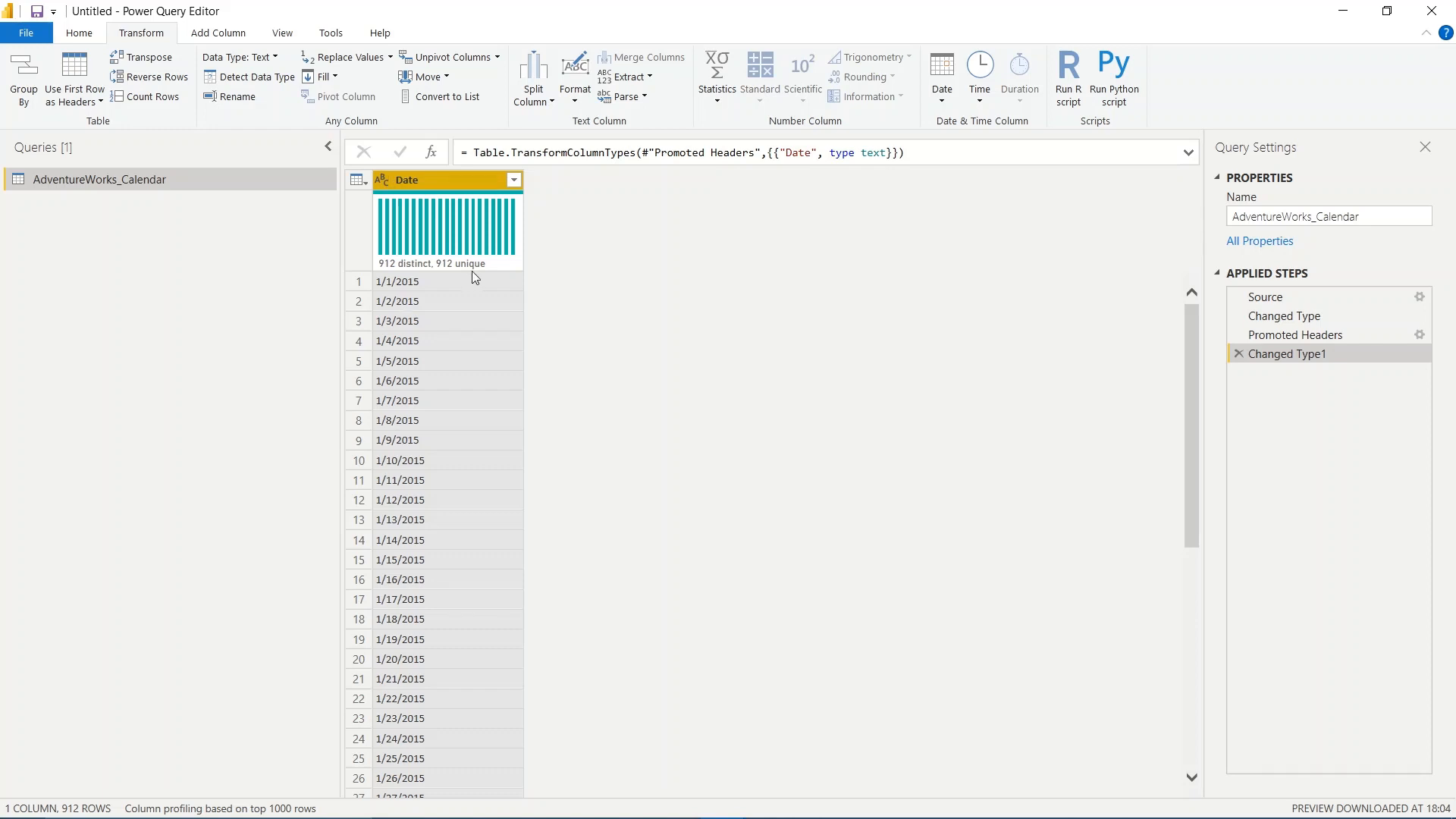
pyautogui.moveTo(472, 273)
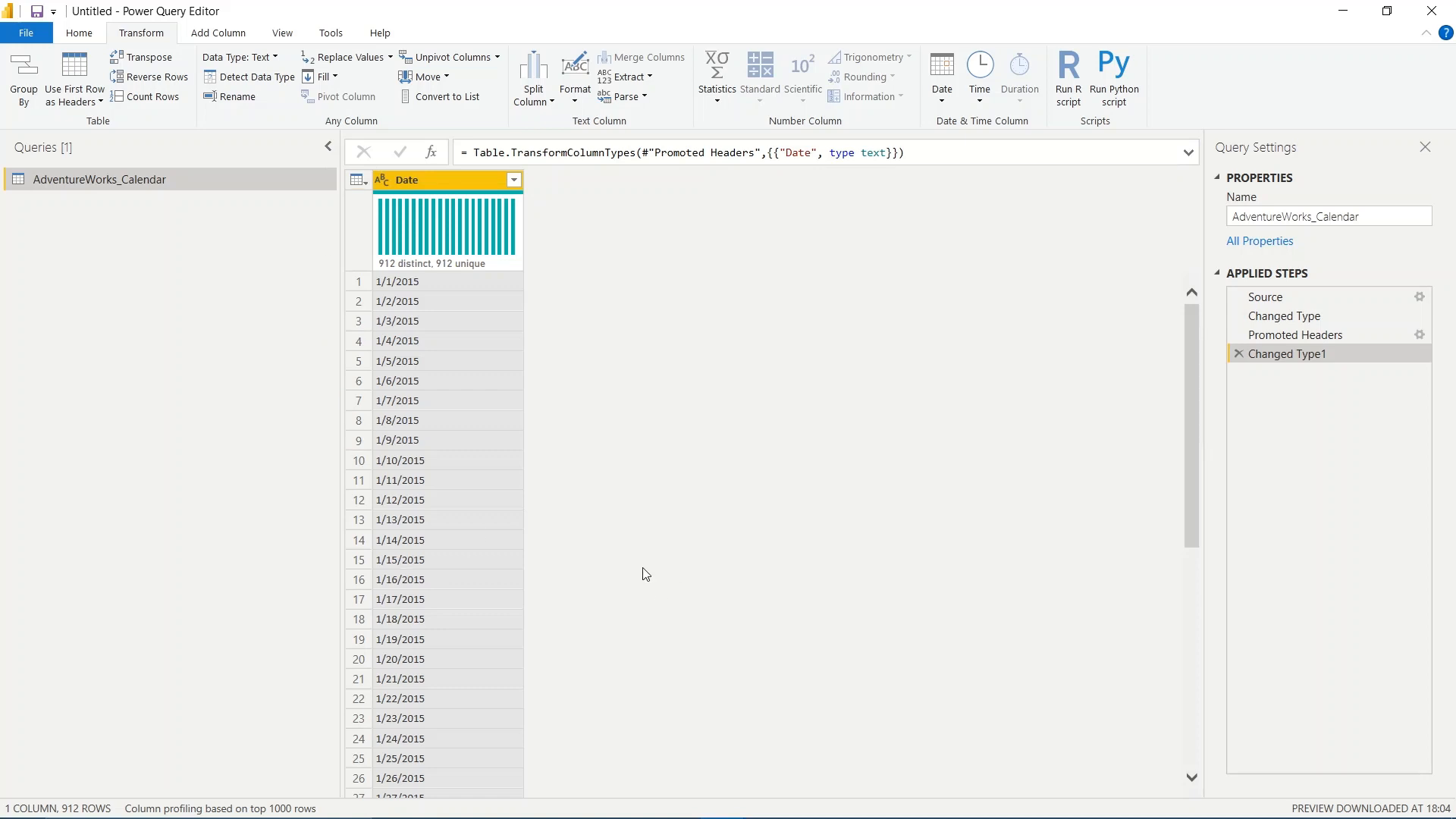
# - Add a column that extracts the last 4 characters of the Date column
pyautogui.click(231, 34)
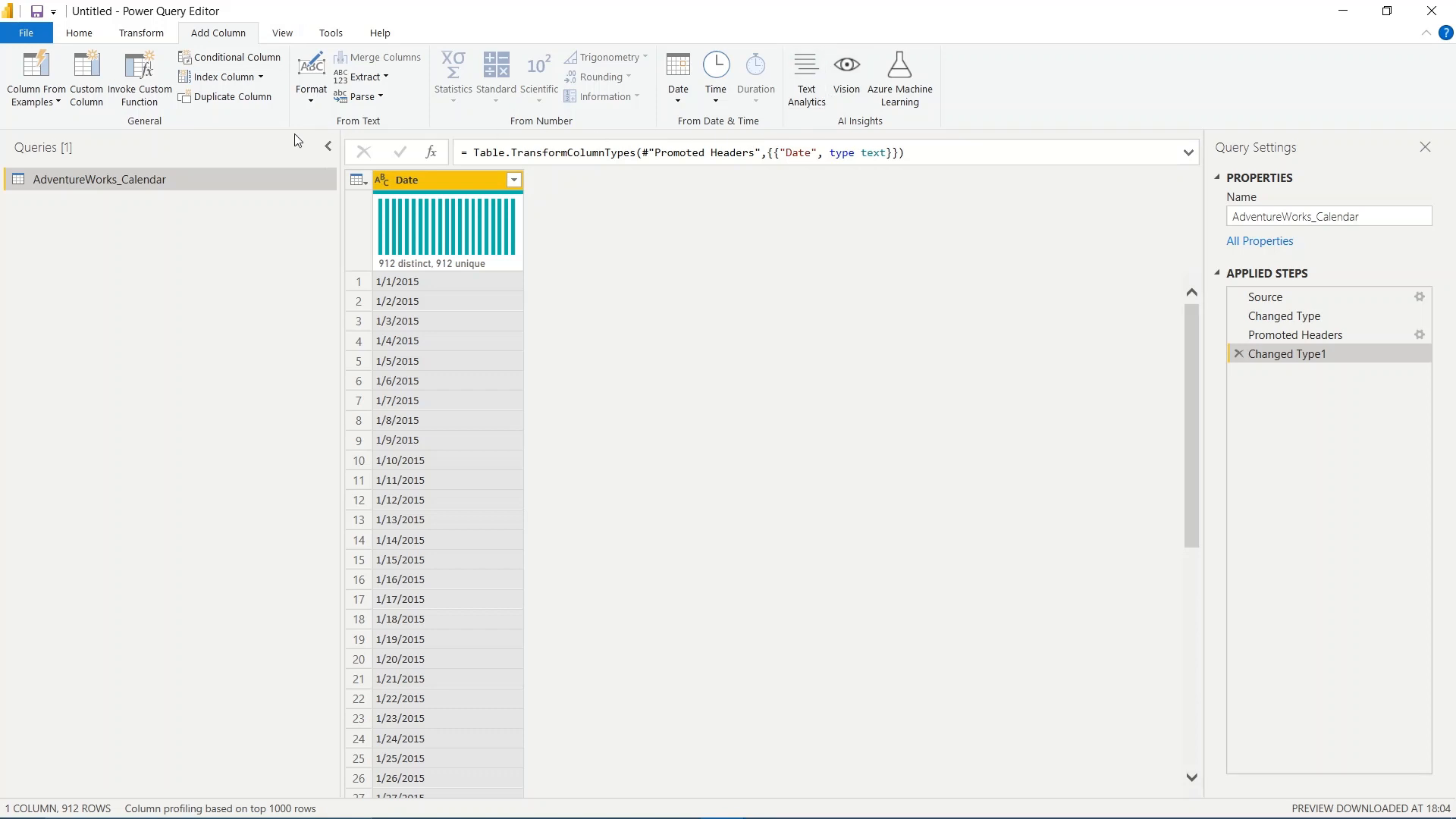
pyautogui.click(366, 77)
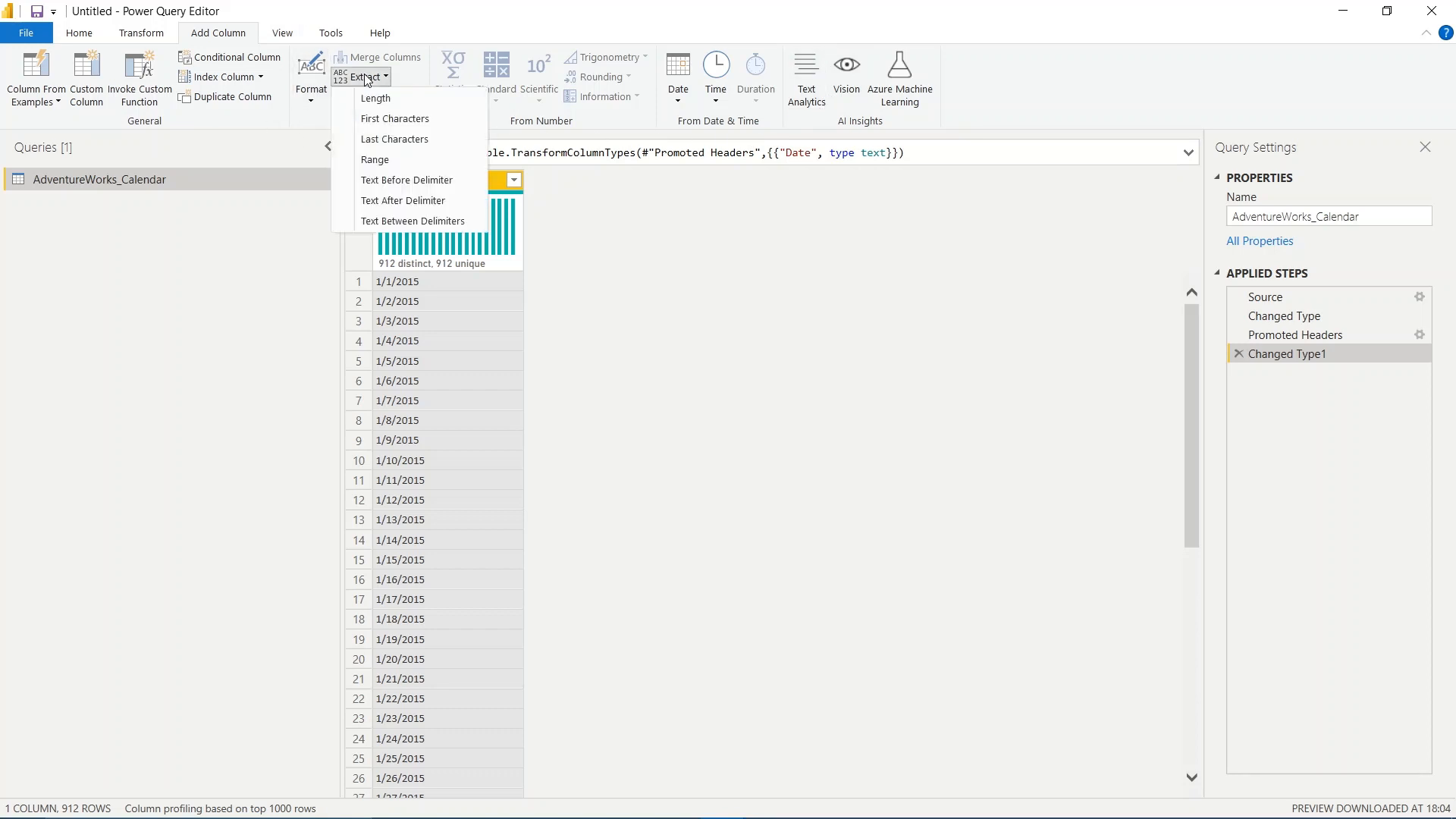
pyautogui.click(436, 140)
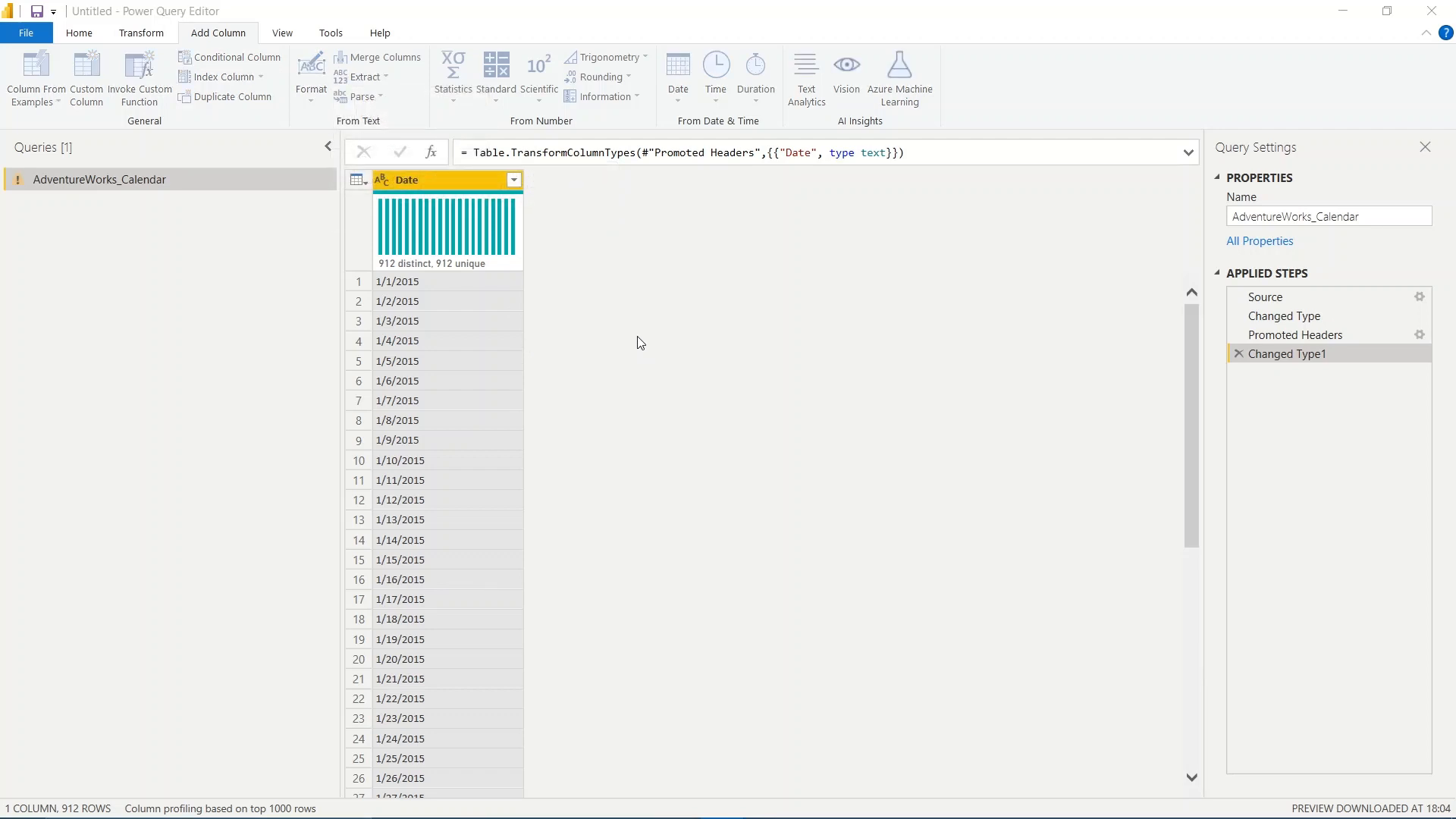
pyautogui.moveTo(584, 341); pyautogui.dragTo(804, 261)
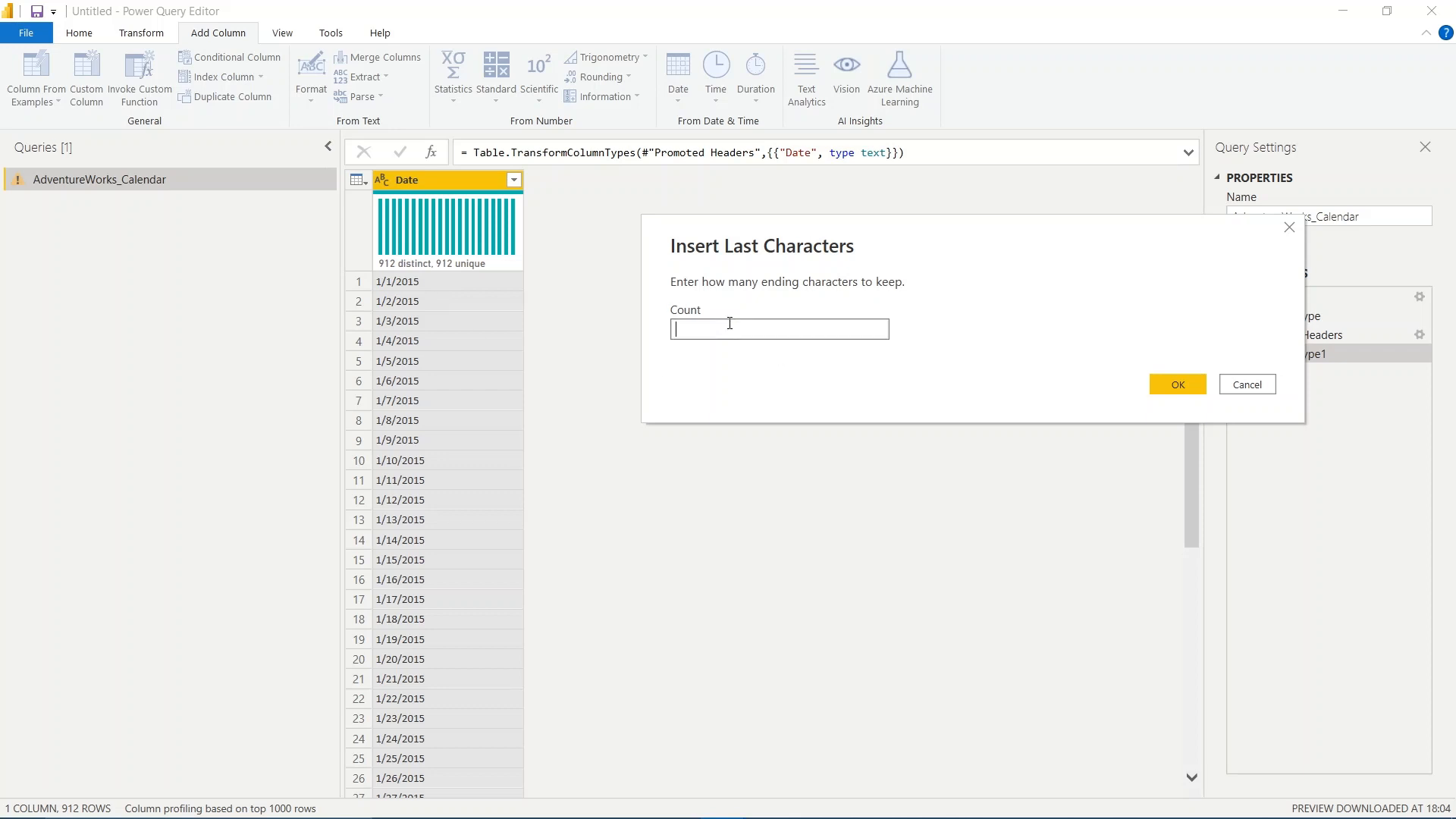
pyautogui.write('4')
pyautogui.click(1178, 385)
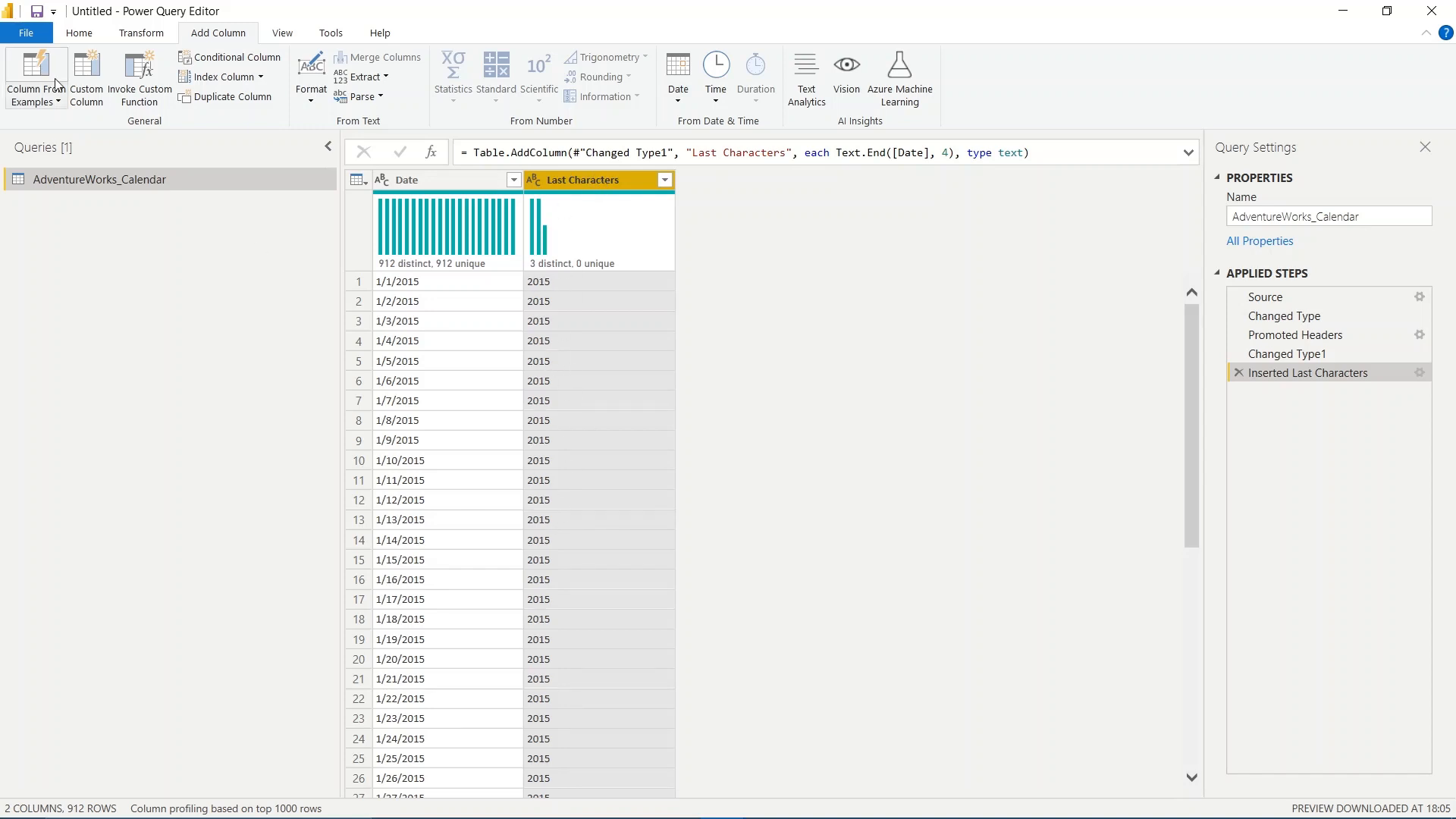
# - Detect the data type of the Last Characters column and rename the column to "year"
pyautogui.click(141, 33)
pyautogui.click(243, 79)
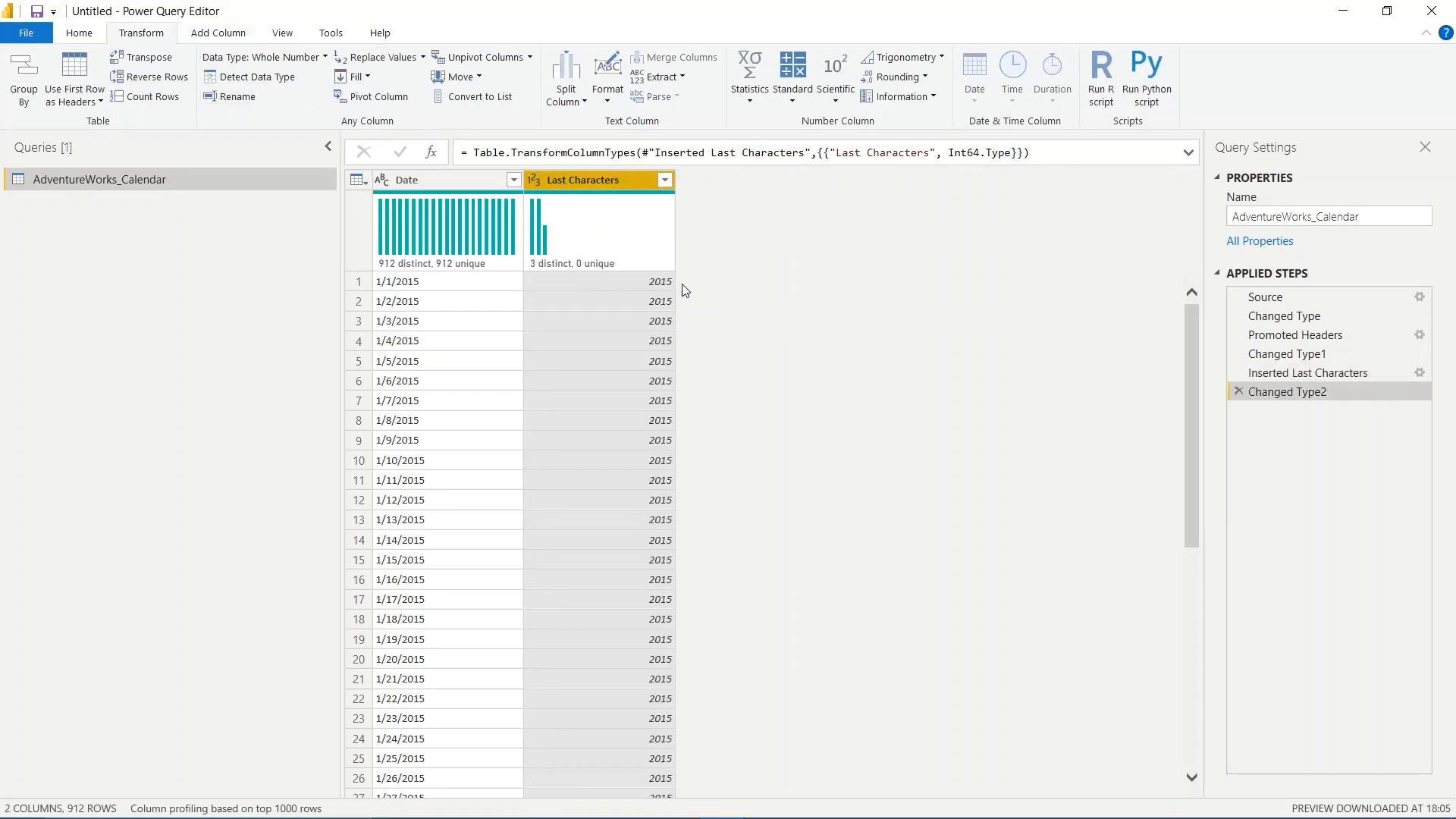
pyautogui.doubleClick(574, 184)
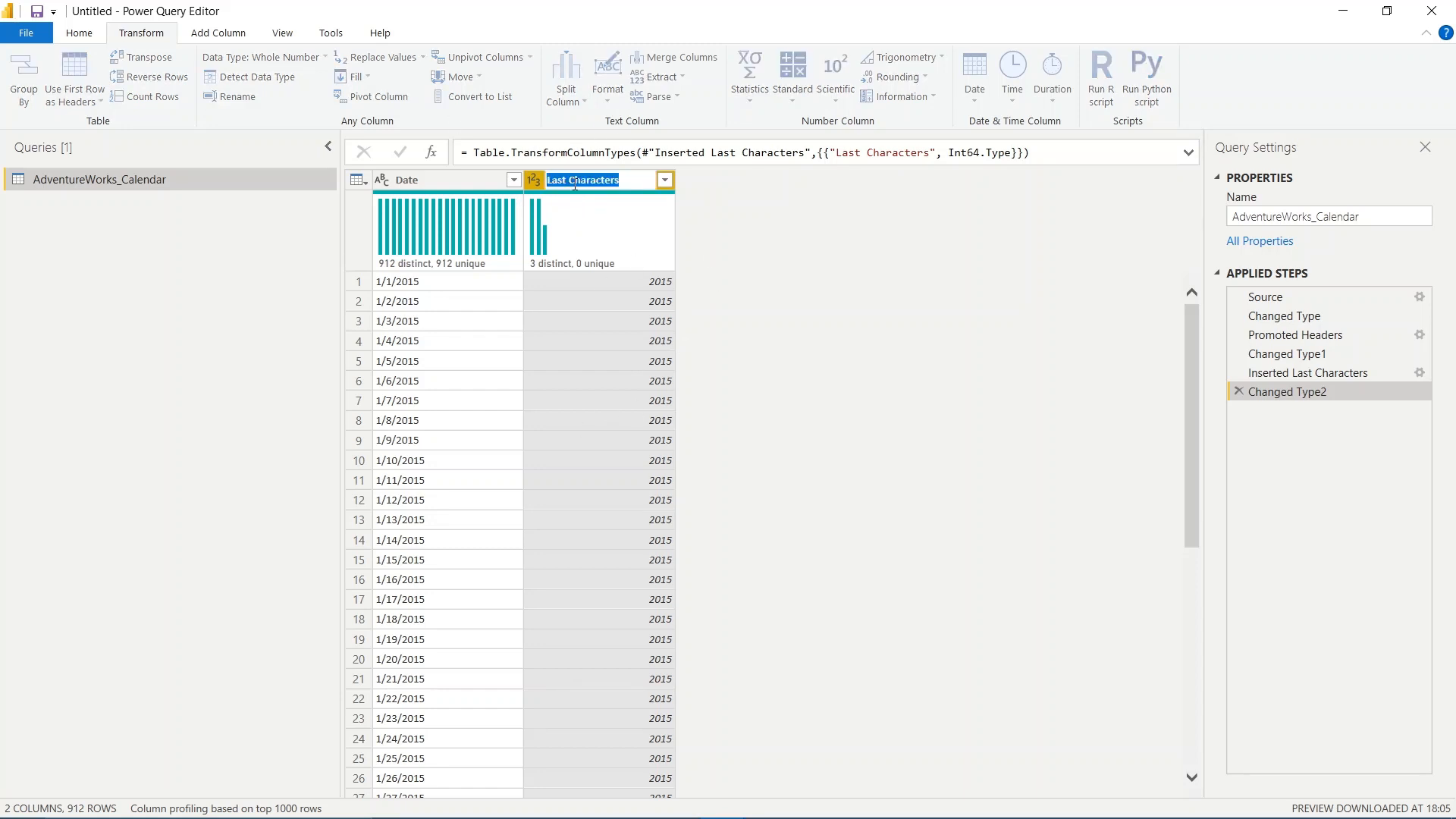
pyautogui.write('year')
pyautogui.press('Return')
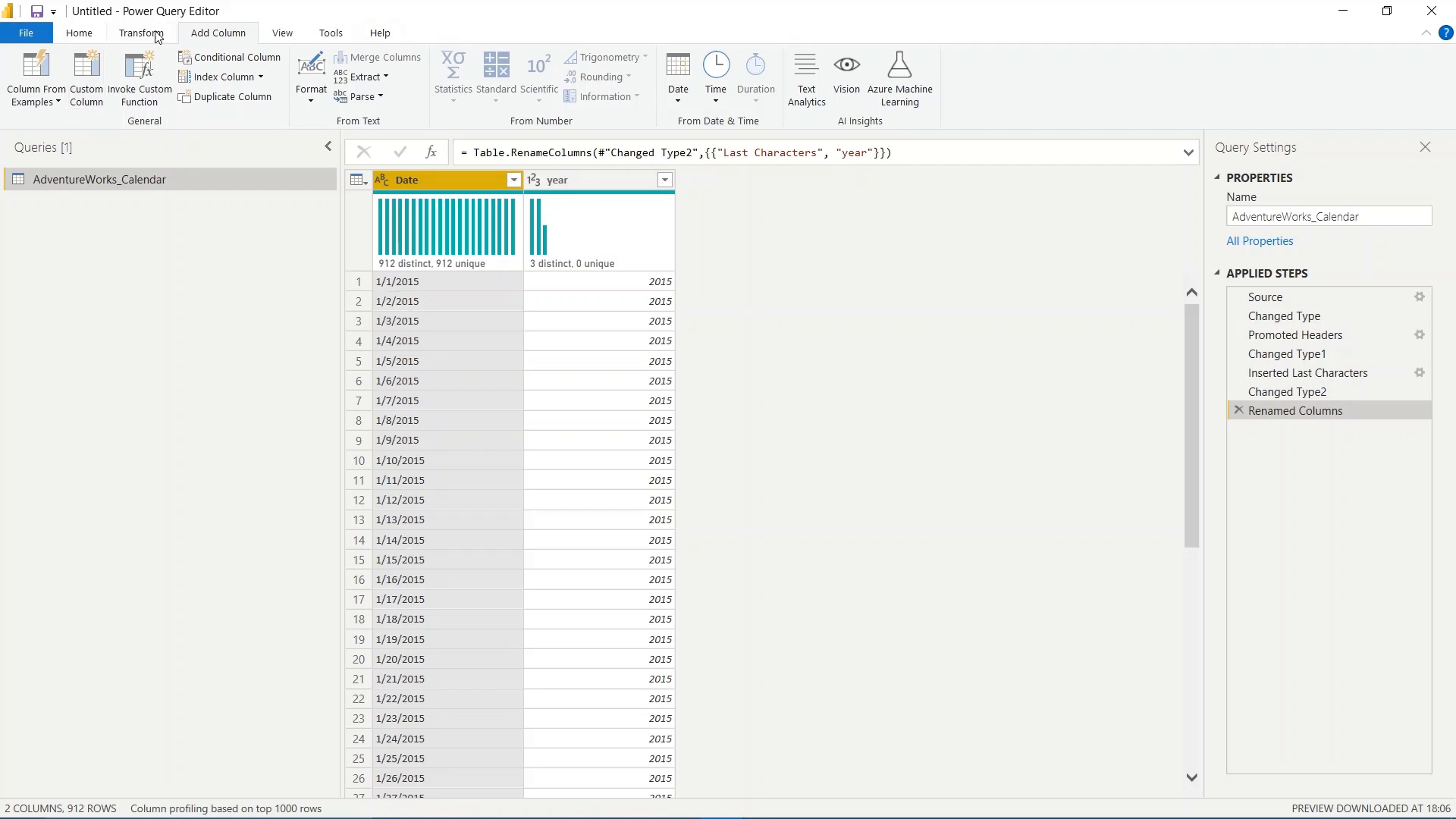
# - Add a column extracting a text range from the Date column with starting index 2 and 2 characters
pyautogui.click(381, 78)
pyautogui.click(412, 160)
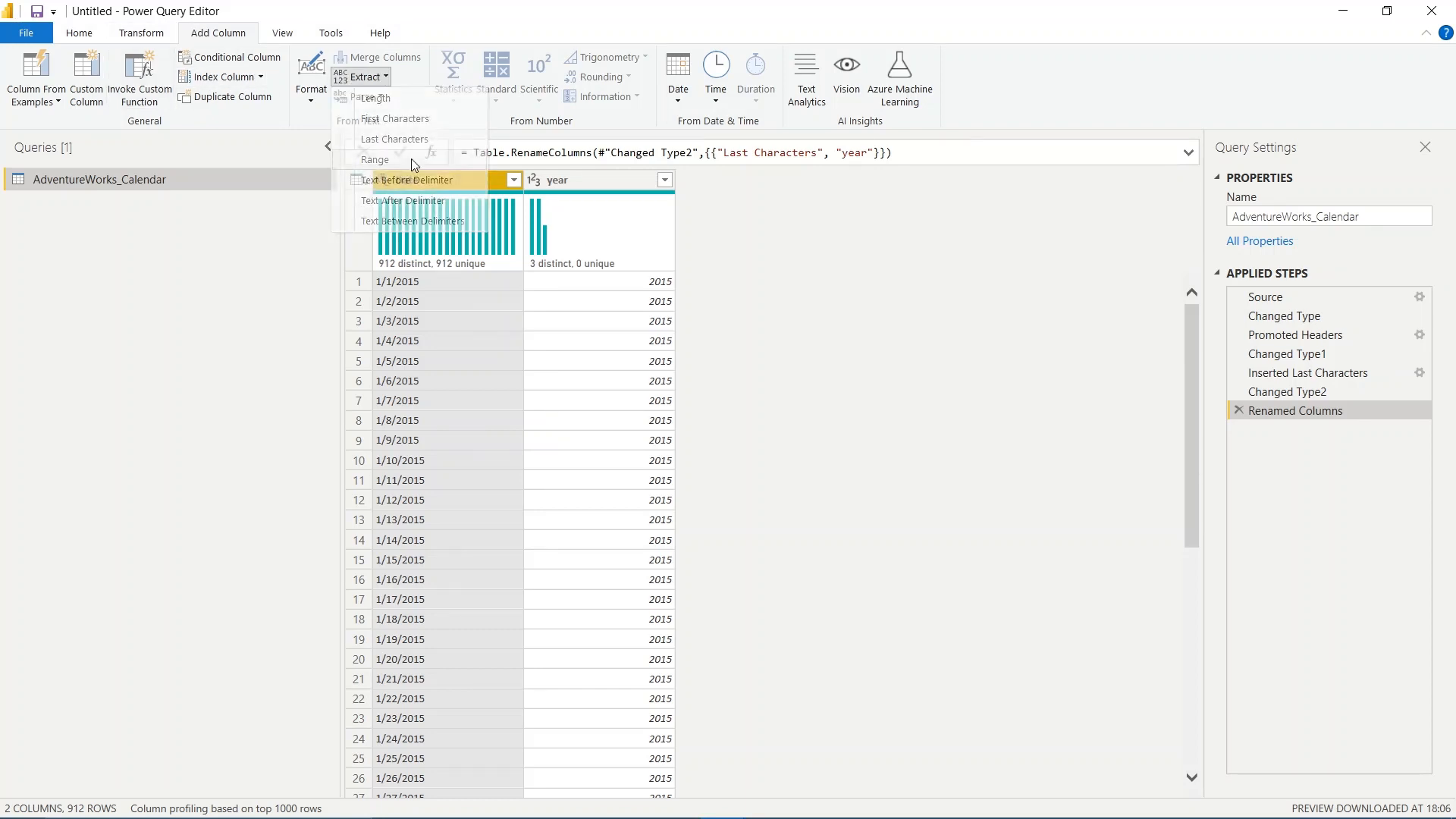
pyautogui.moveTo(653, 315); pyautogui.dragTo(934, 175)
pyautogui.click(741, 261)
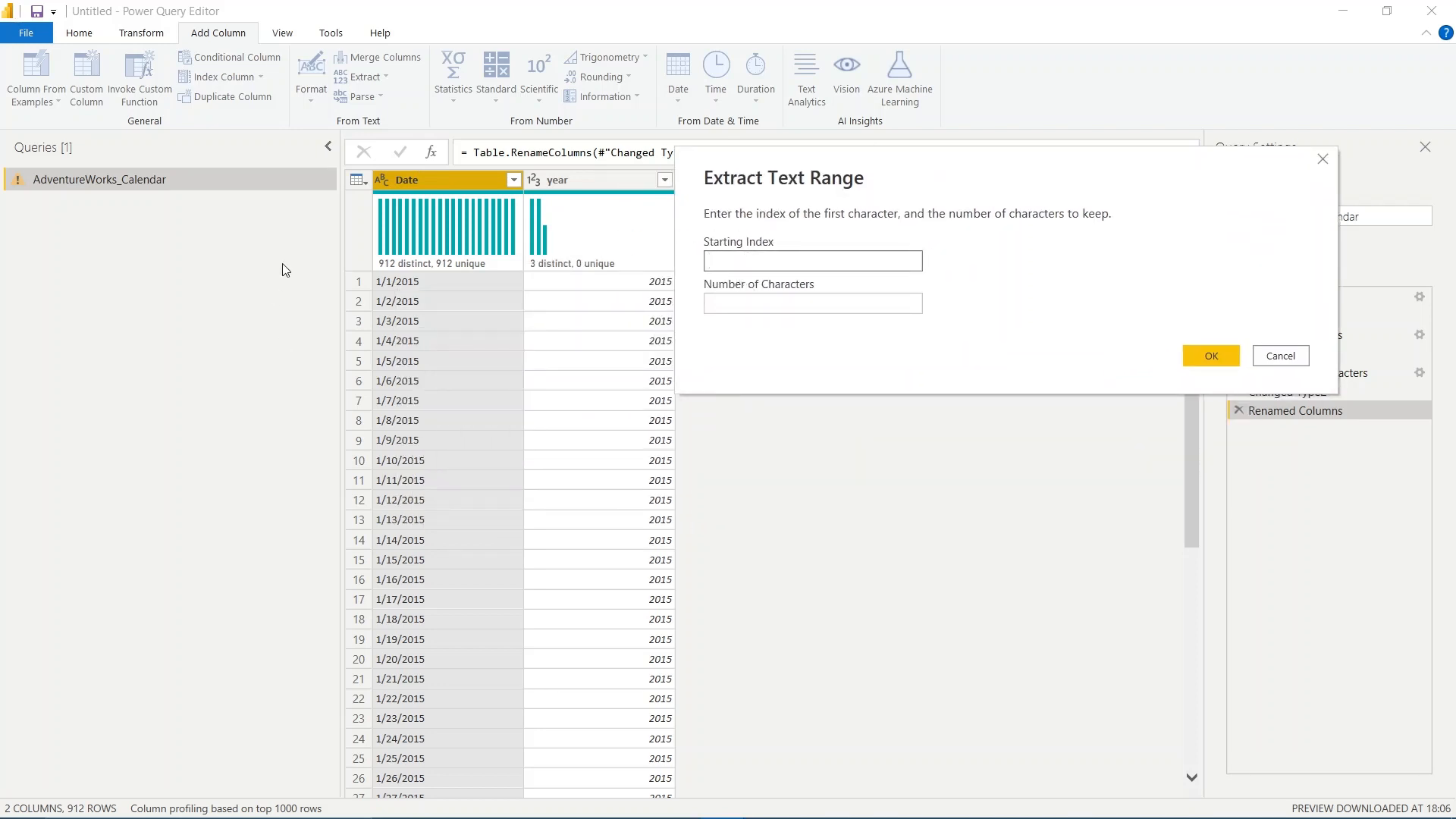
pyautogui.write('2')
pyautogui.click(762, 302)
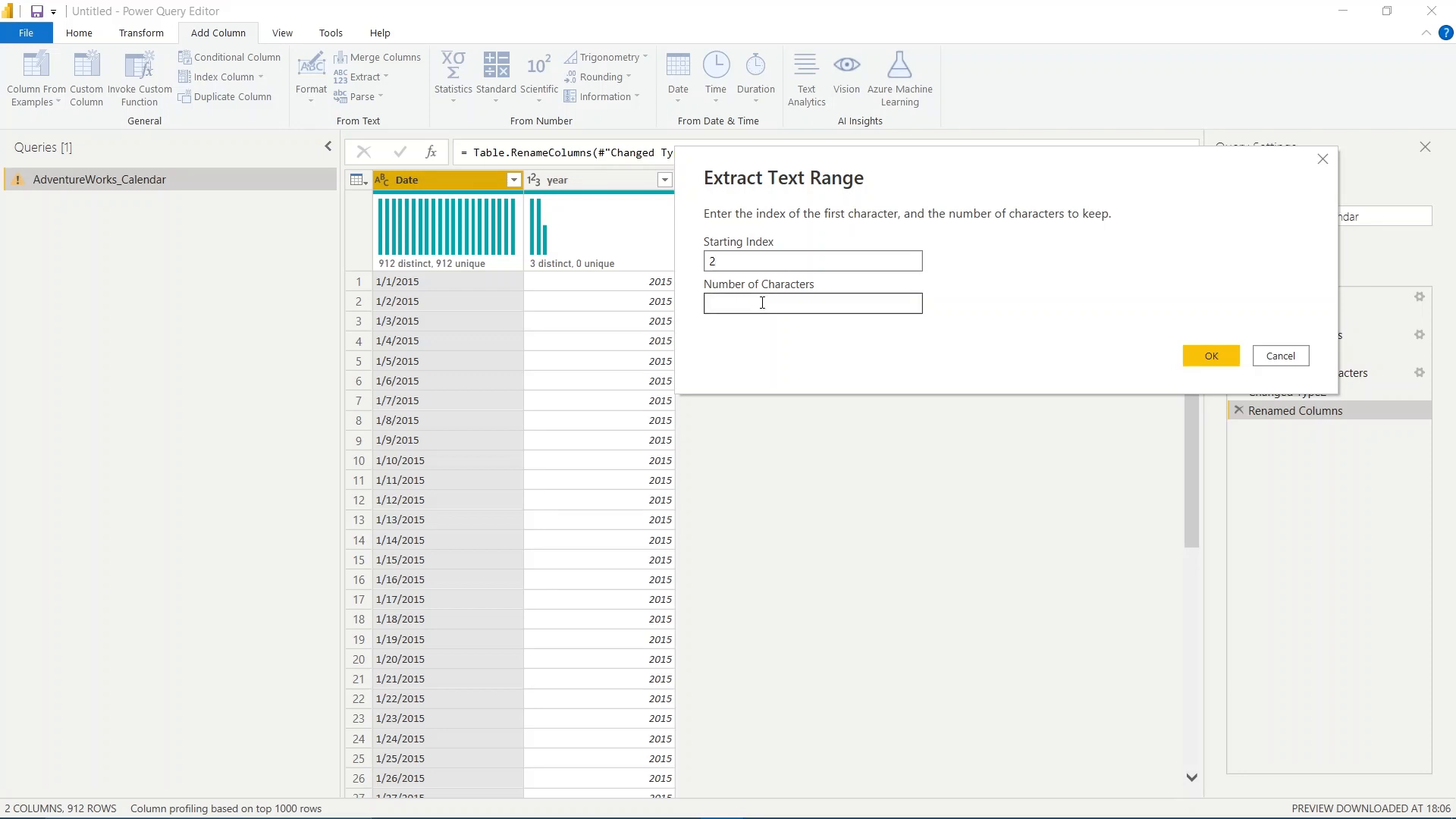
pyautogui.write('12')
pyautogui.moveTo(760, 308); pyautogui.dragTo(660, 315)
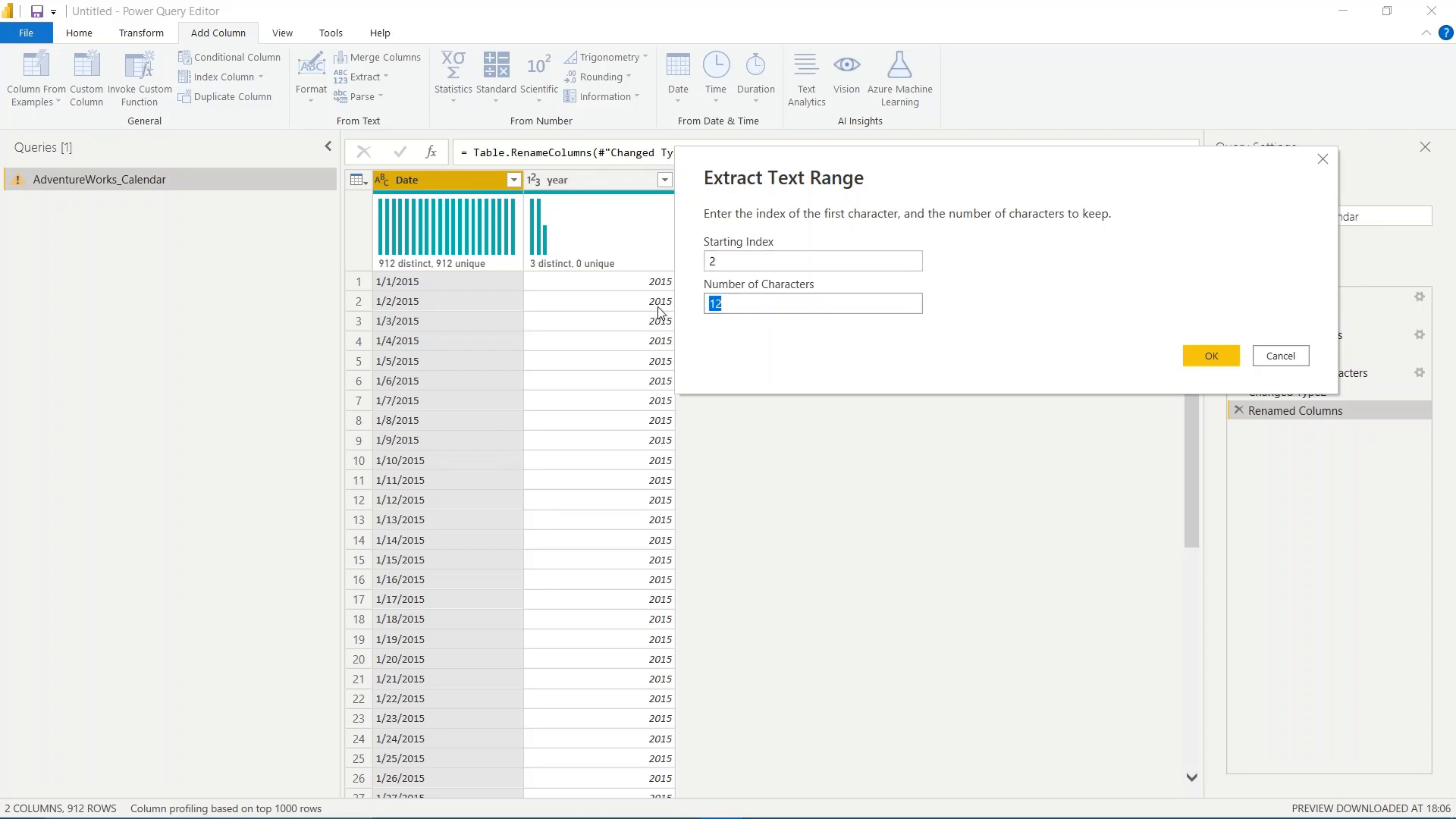
pyautogui.write('4')
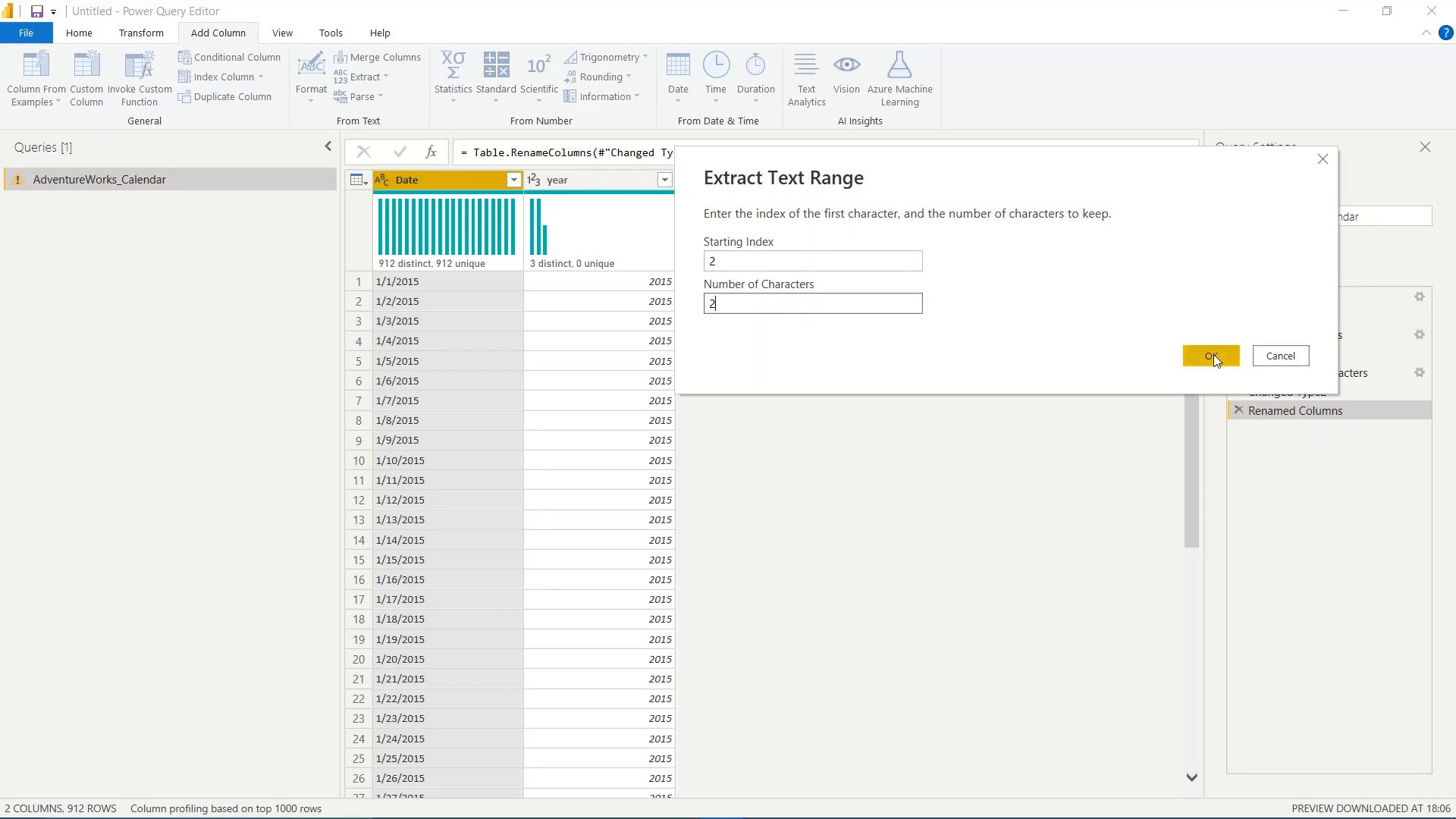
pyautogui.click(1211, 355)
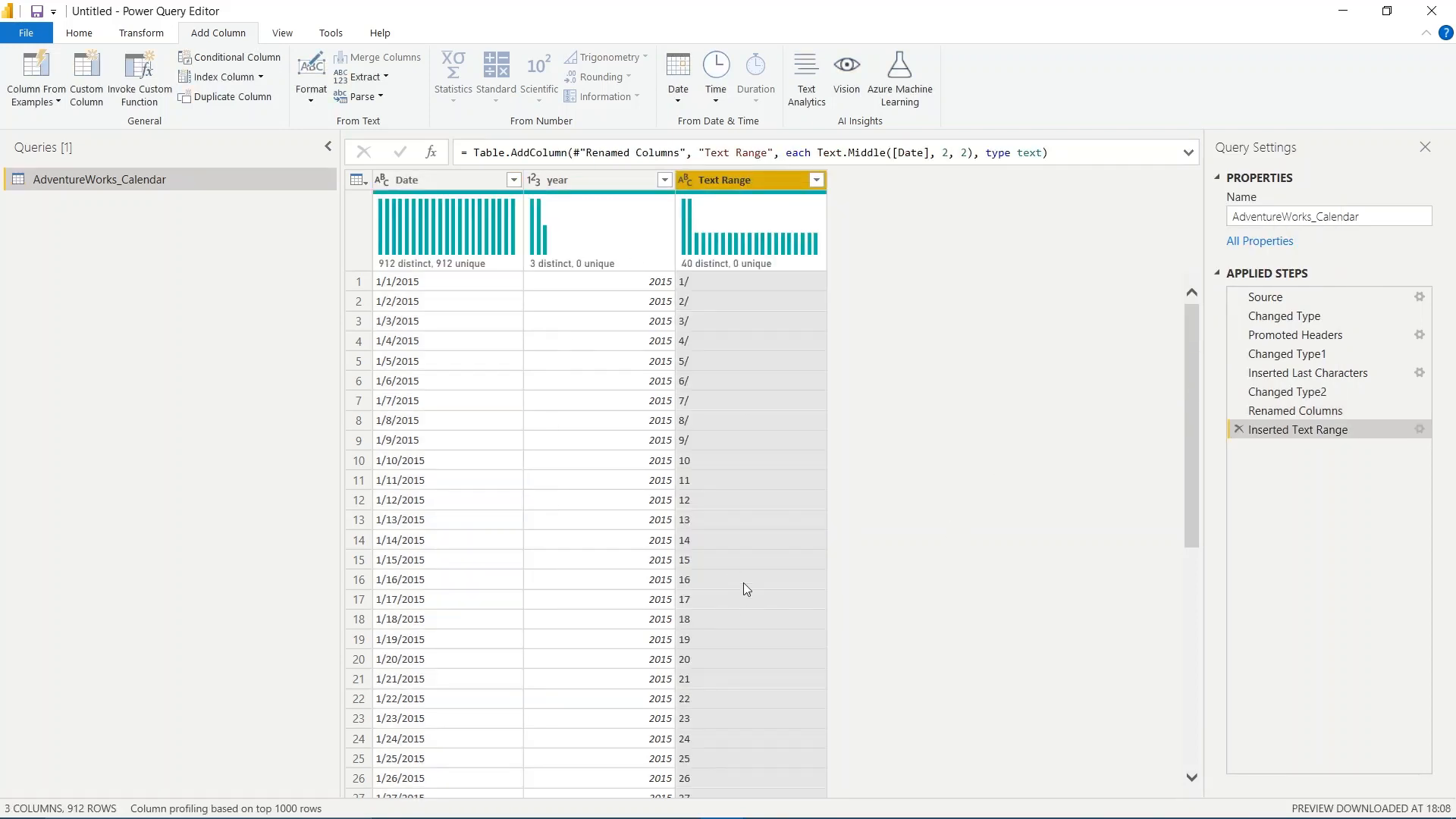
# - Replace "/" with a pair of double quotation marks in the Text Range column
pyautogui.scroll(-5, 745, 584)
pyautogui.scroll(5, 744, 581)
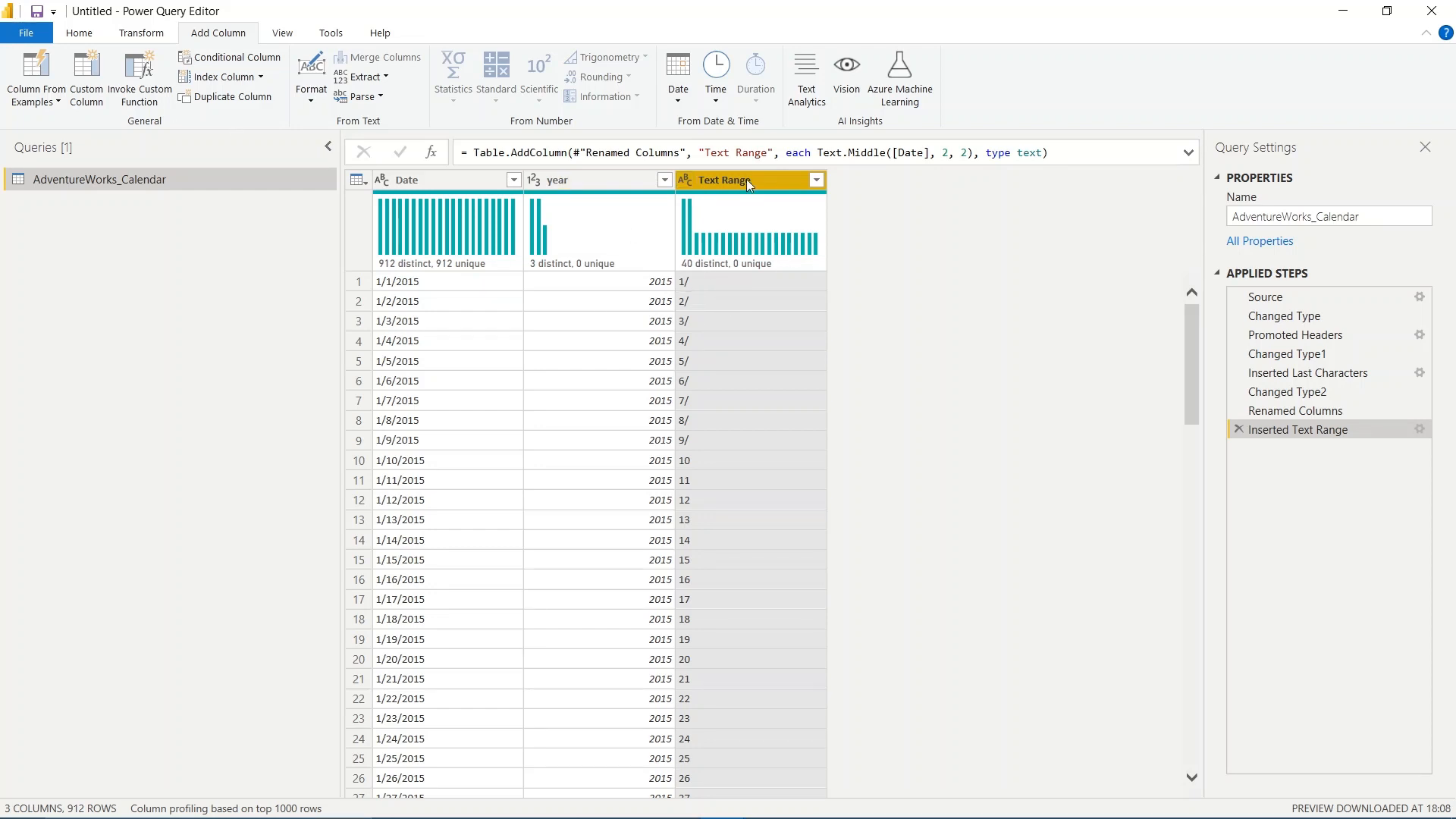
pyautogui.click(135, 33)
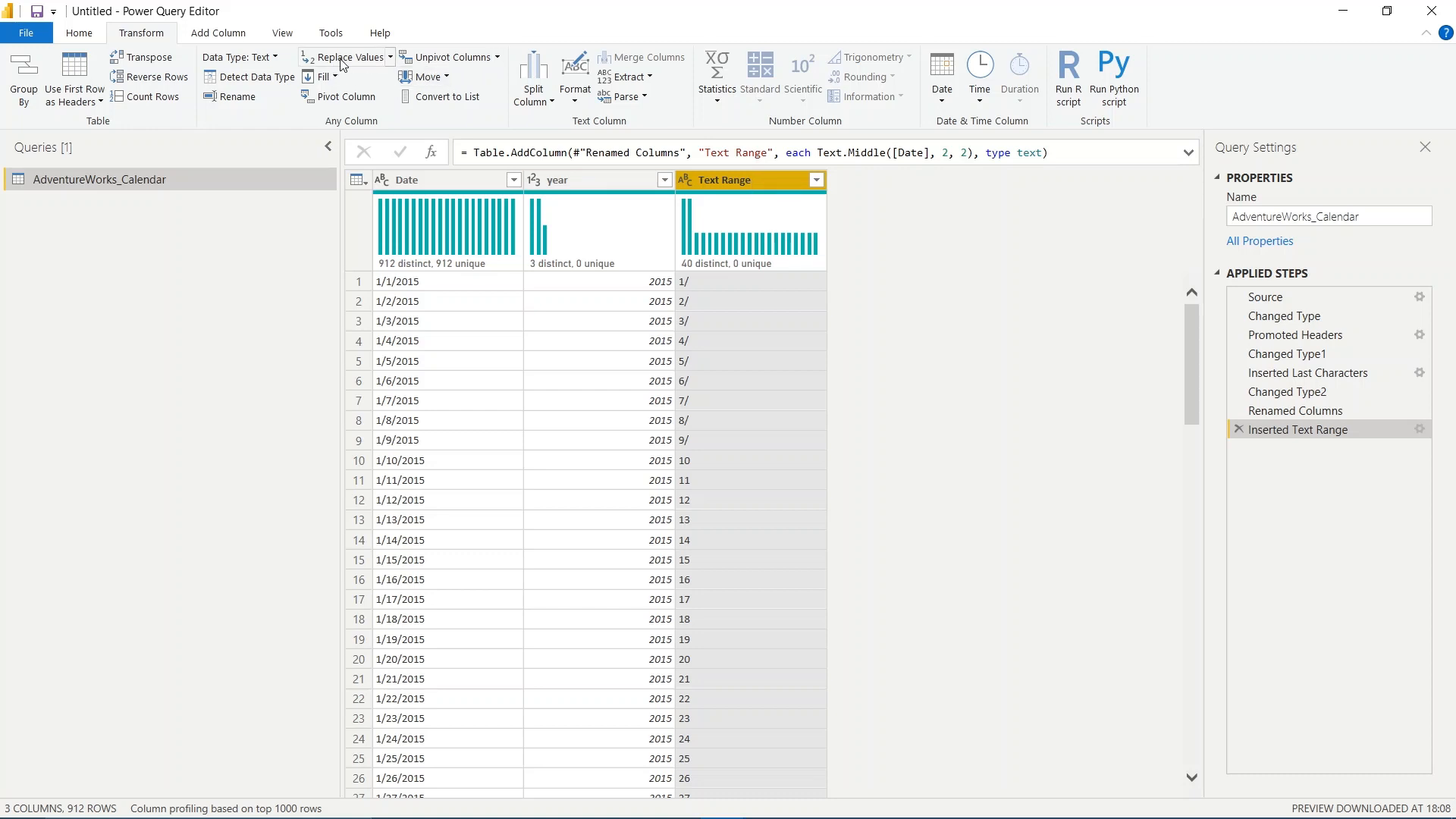
pyautogui.click(390, 57)
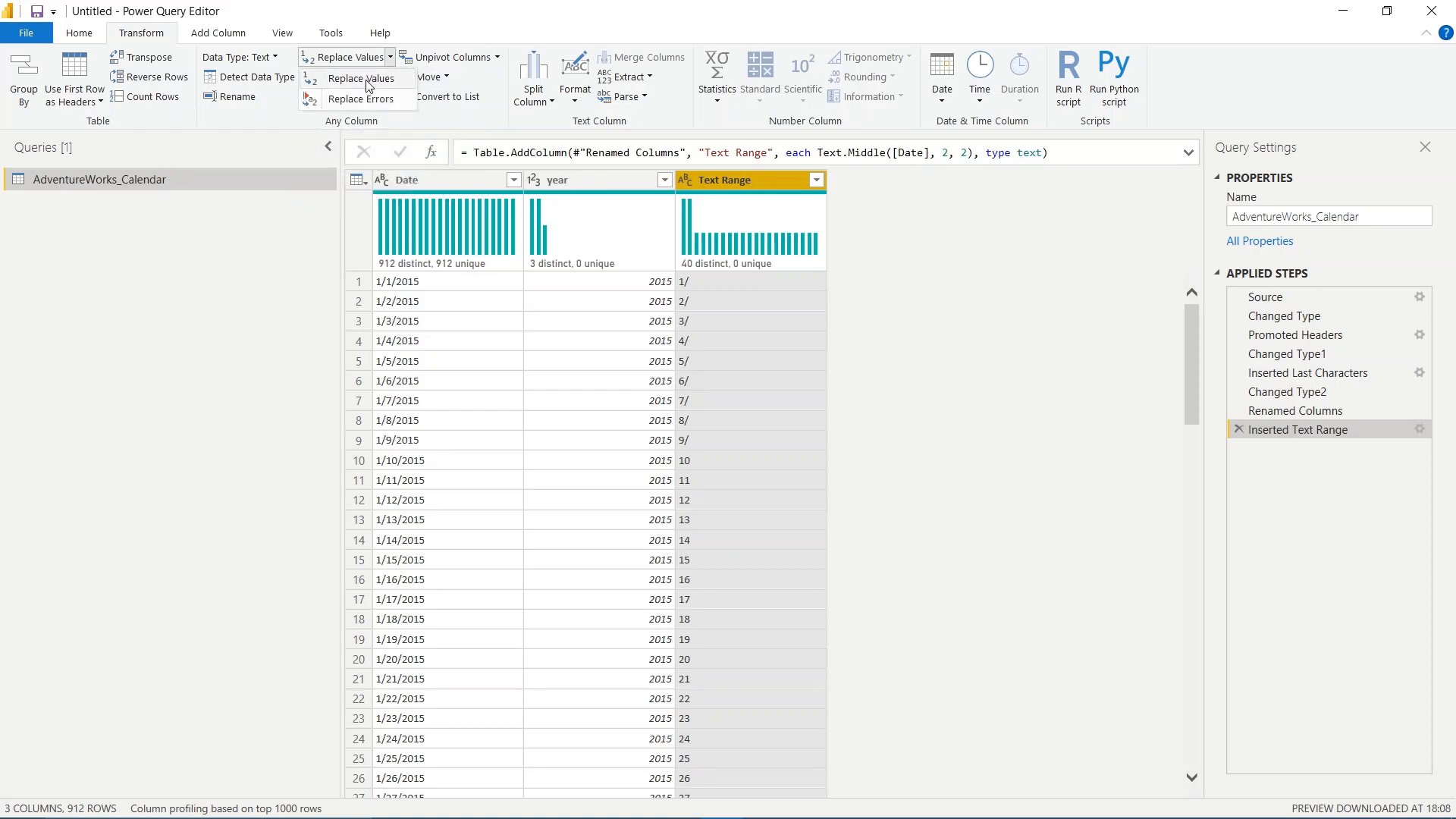
pyautogui.click(365, 80)
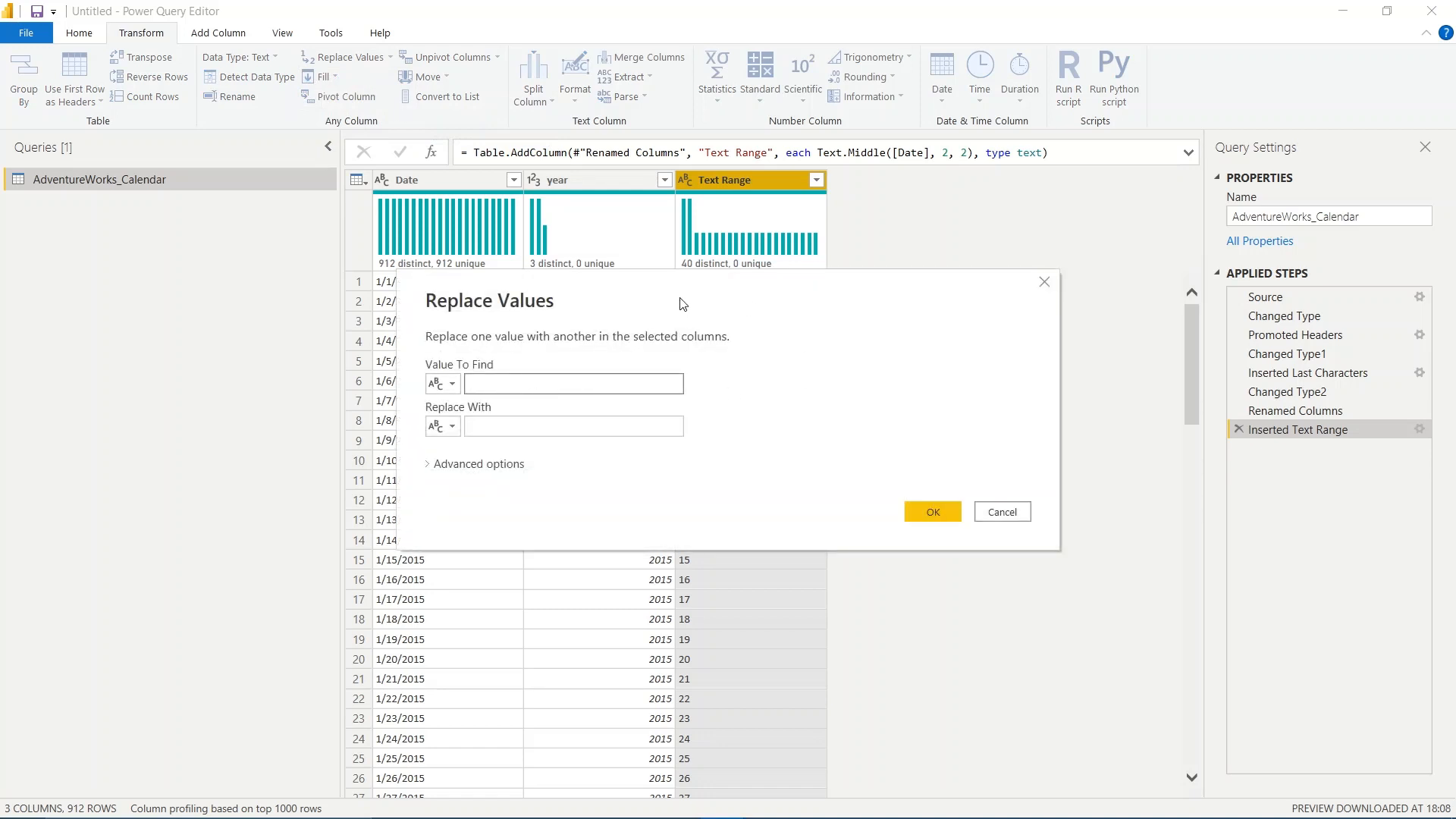
pyautogui.moveTo(679, 302); pyautogui.dragTo(927, 332)
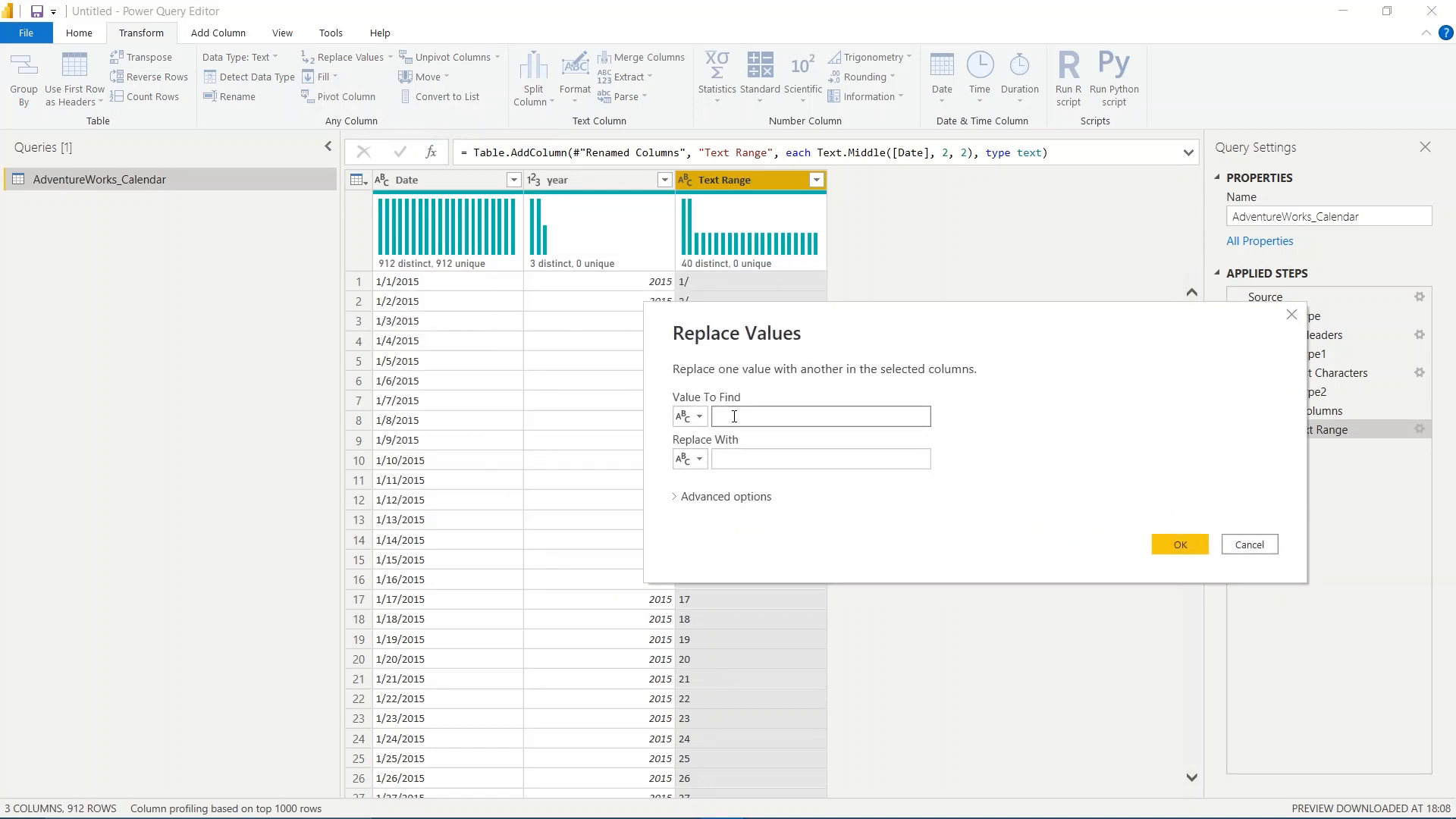
pyautogui.write('/')
pyautogui.click(732, 457)
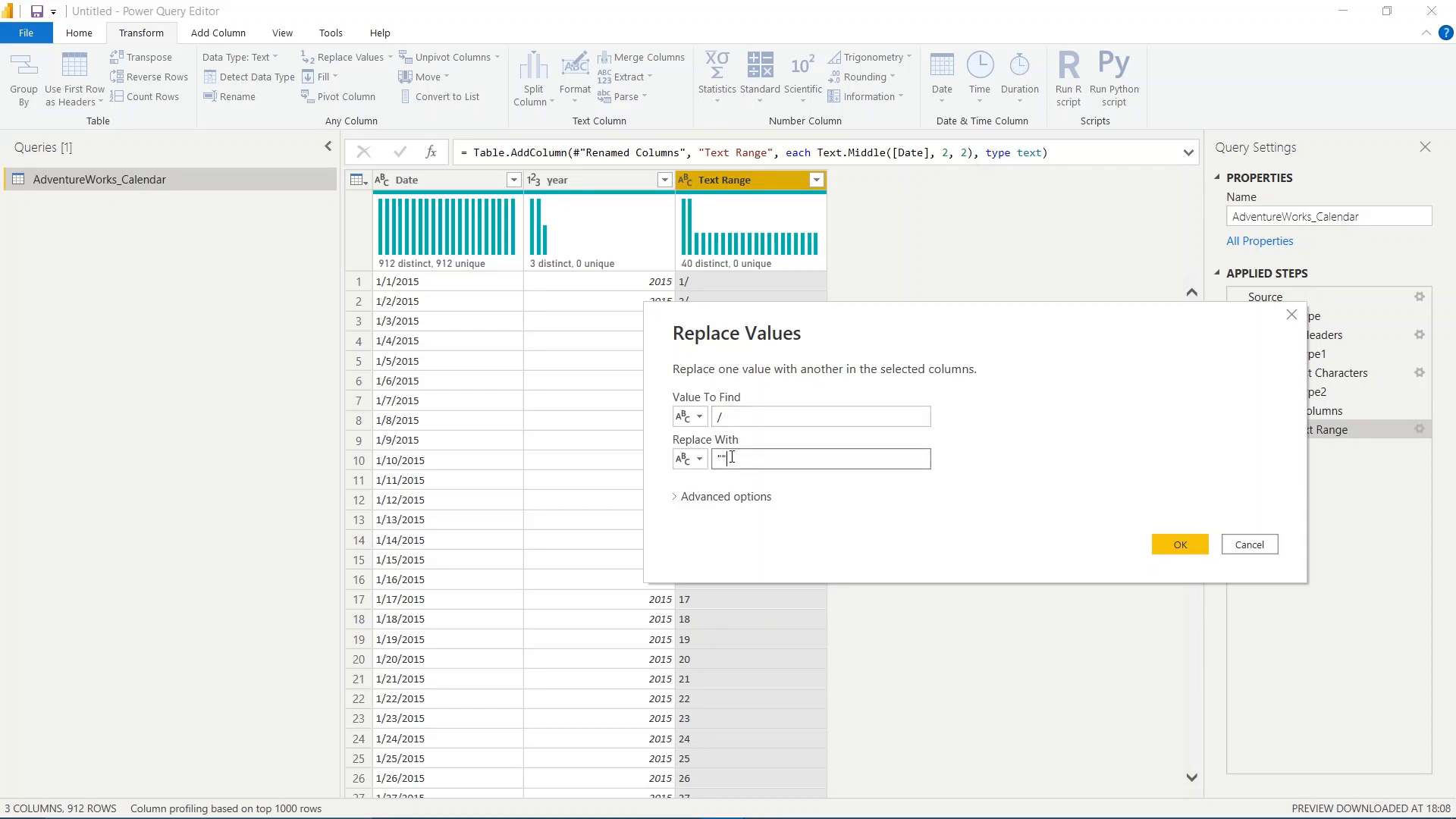
pyautogui.click(1168, 544)
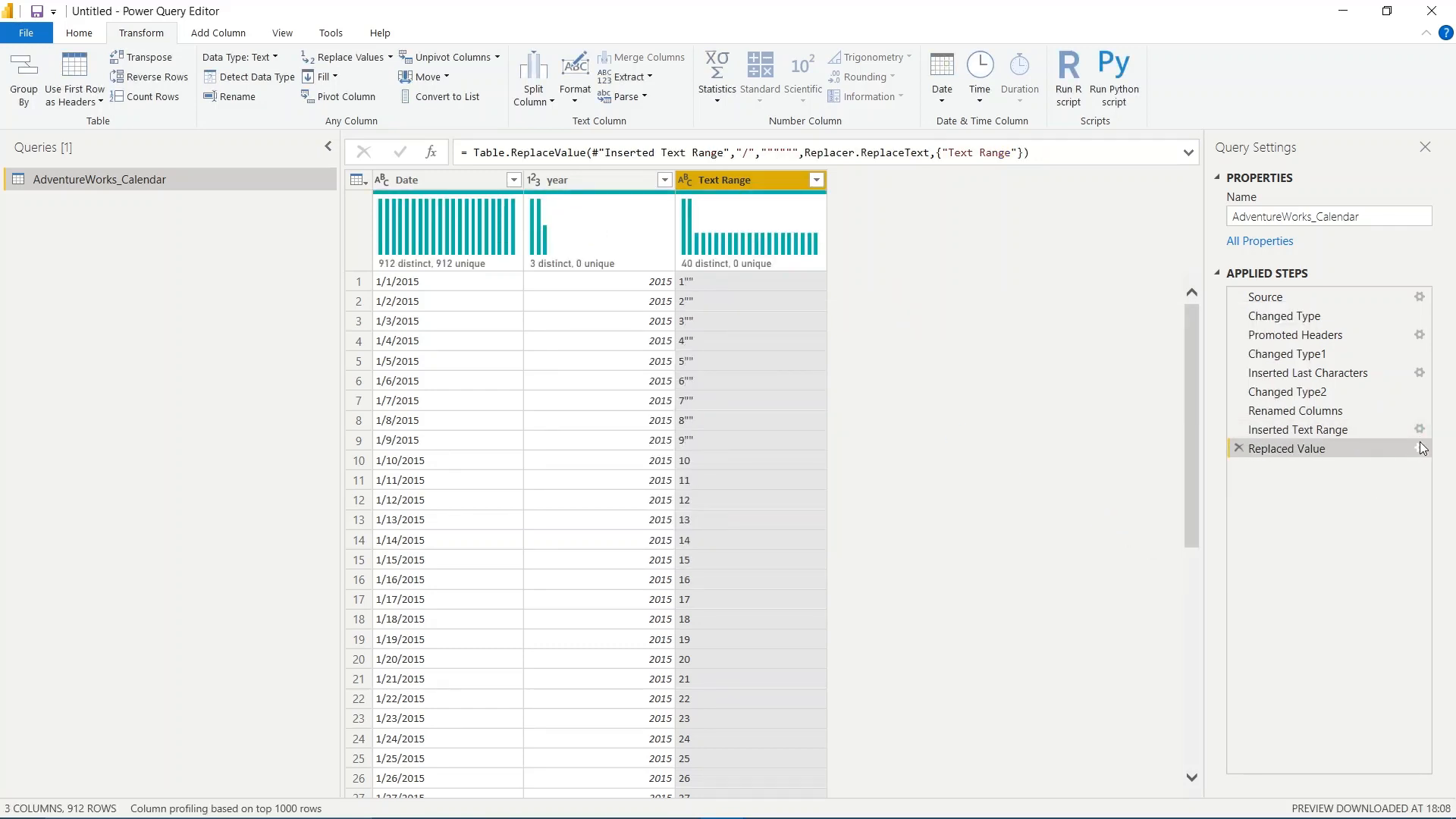
# - Edit the Replaced Value step so that the replacement for "/" is left empty
pyautogui.click(1420, 447)
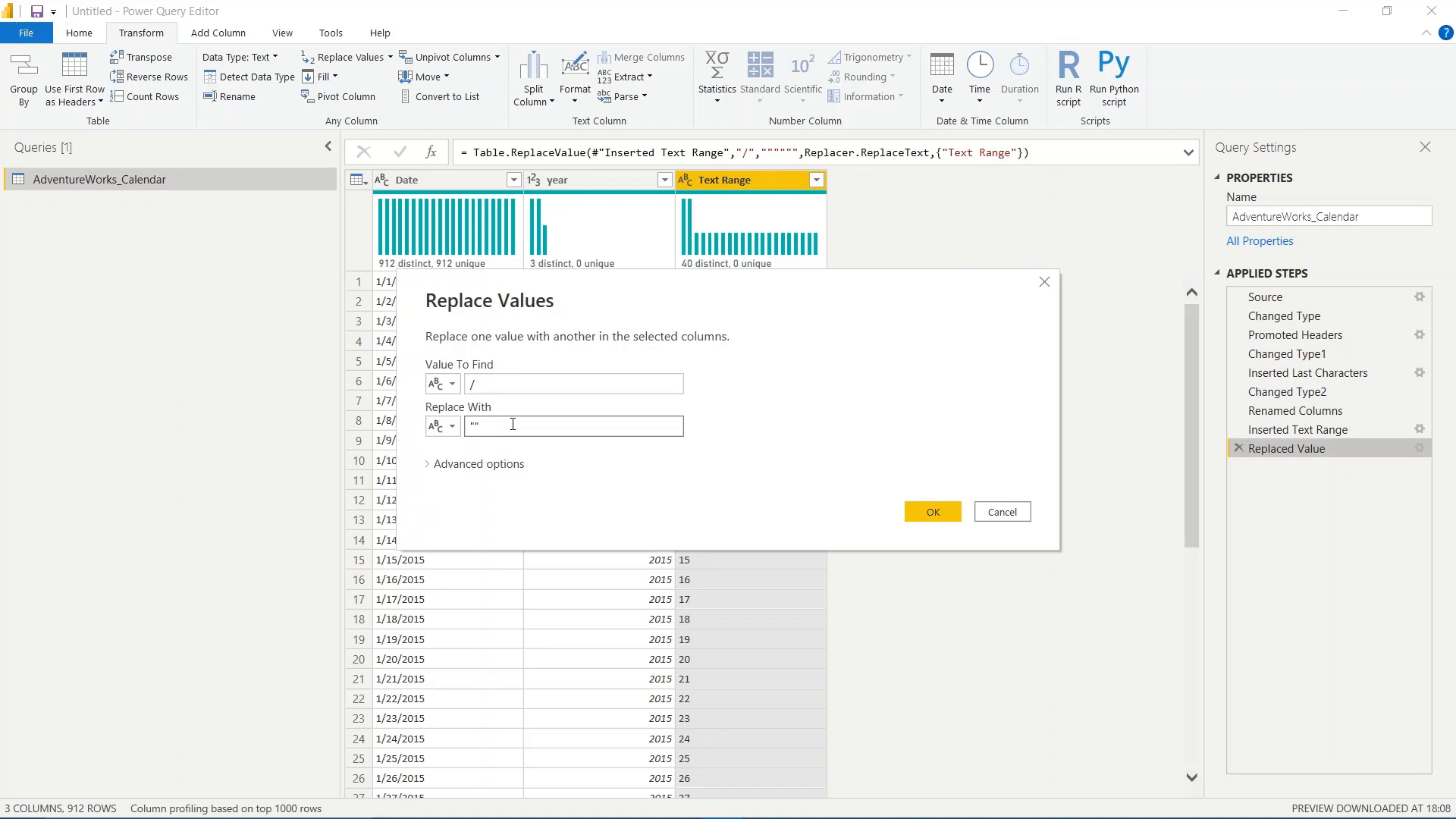
pyautogui.click(513, 424)
pyautogui.press('BackSpace')
pyautogui.click(951, 517)
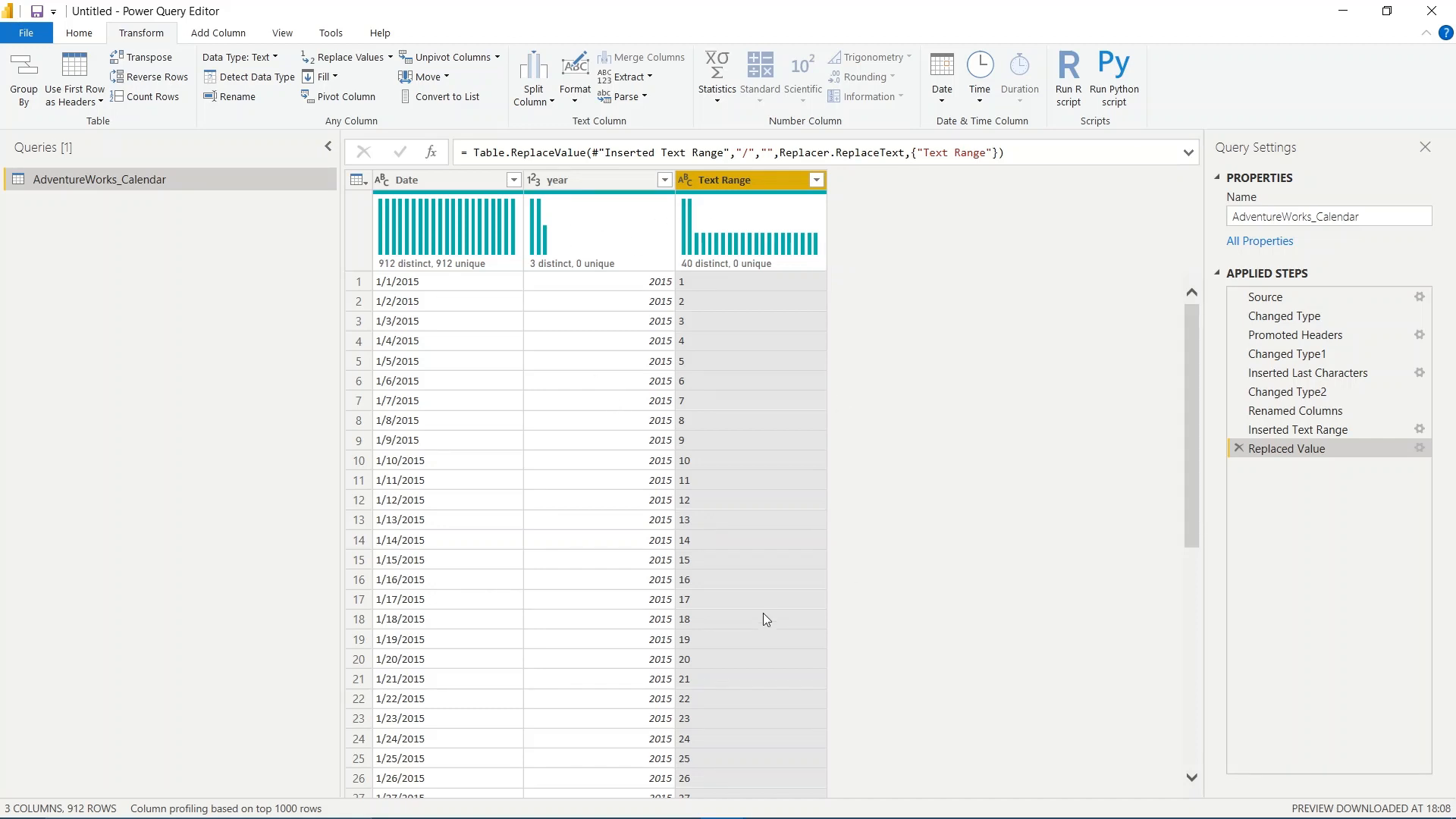
pyautogui.scroll(-8, 763, 616)
pyautogui.scroll(8, 763, 613)
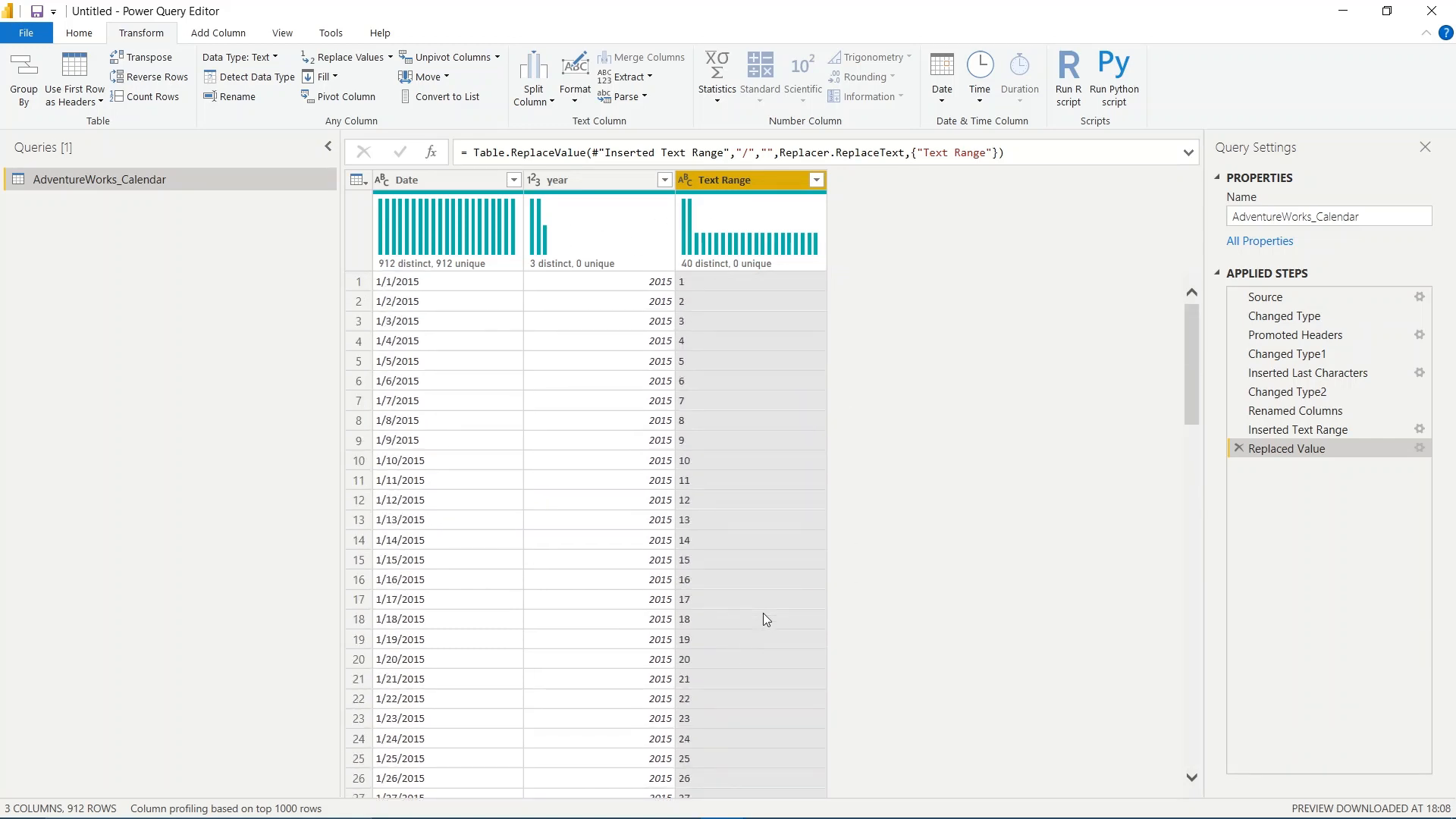
# - Rename the Text Range column to "day" and check its values against the dates
pyautogui.doubleClick(735, 181)
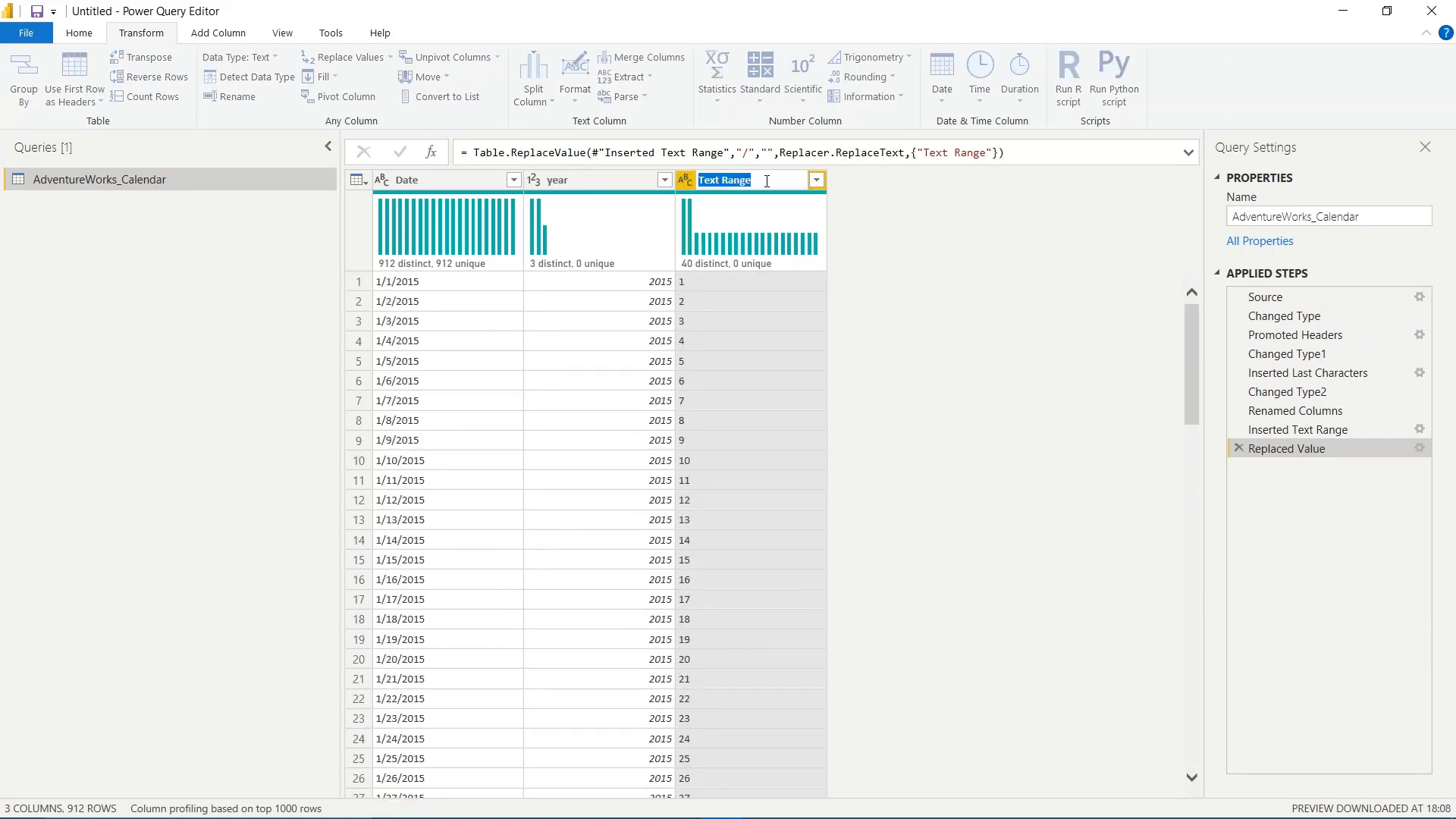
pyautogui.write('date')
pyautogui.press('Return')
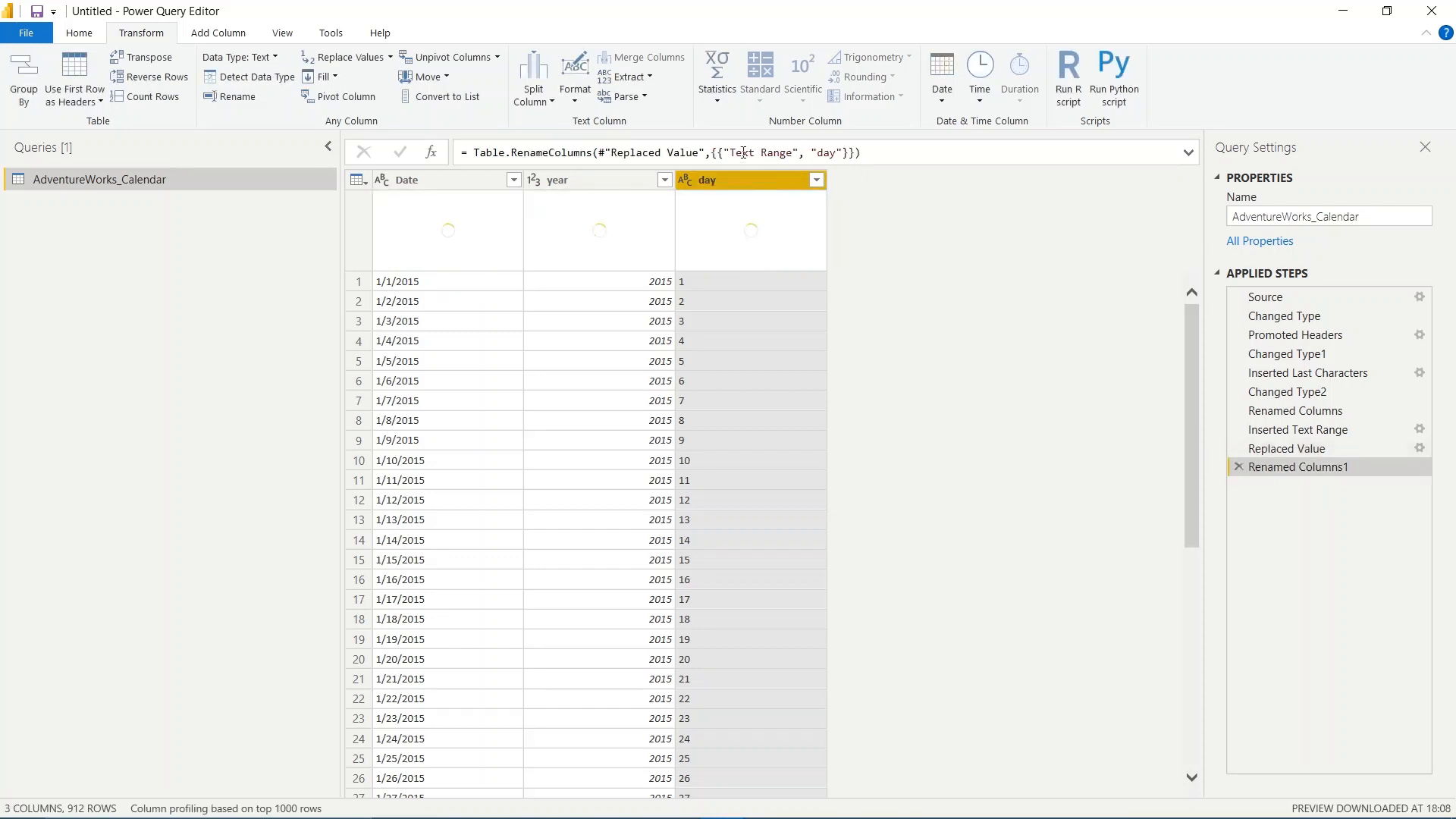
pyautogui.scroll(-7, 465, 561)
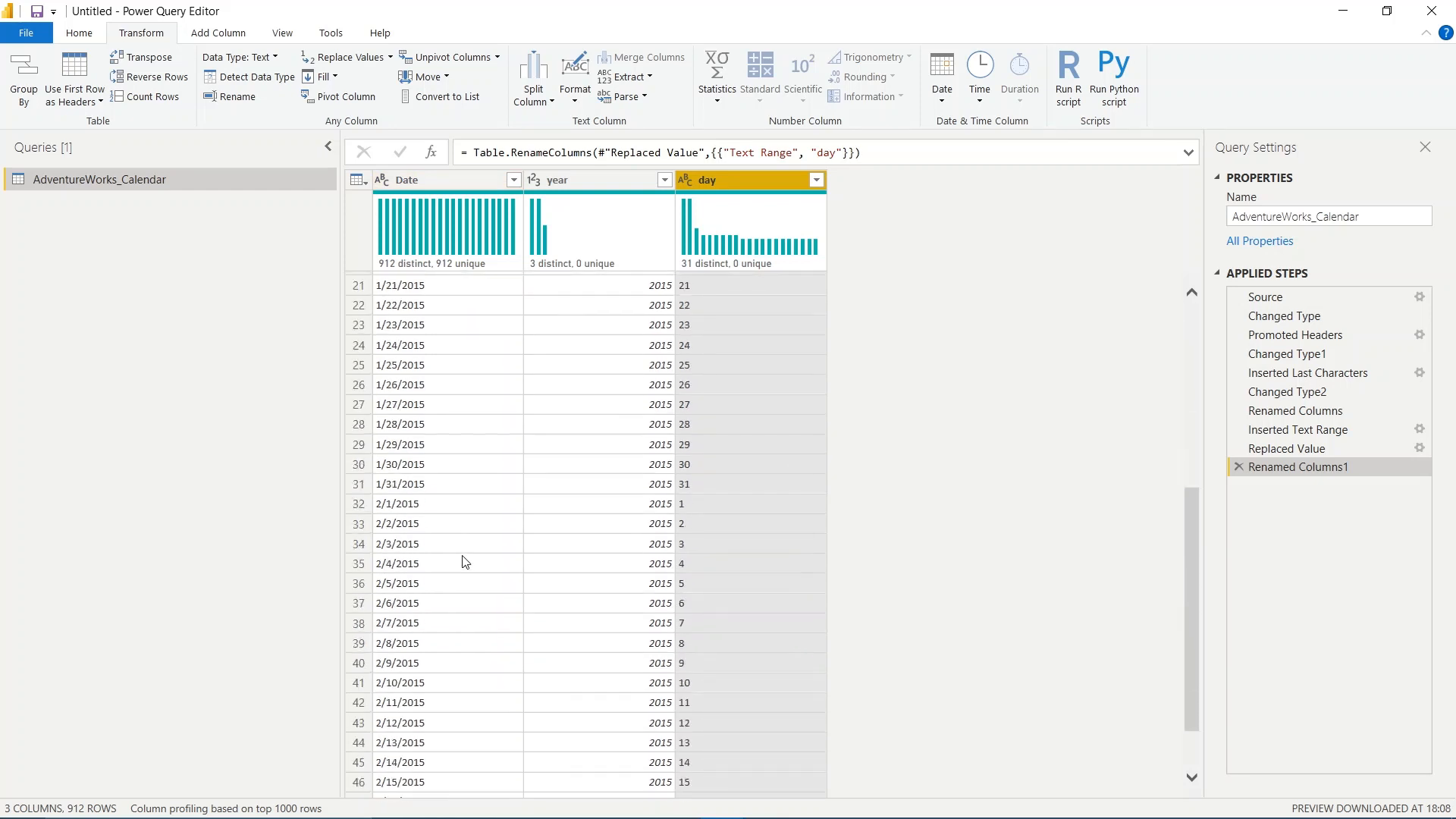
pyautogui.scroll(7, 465, 561)
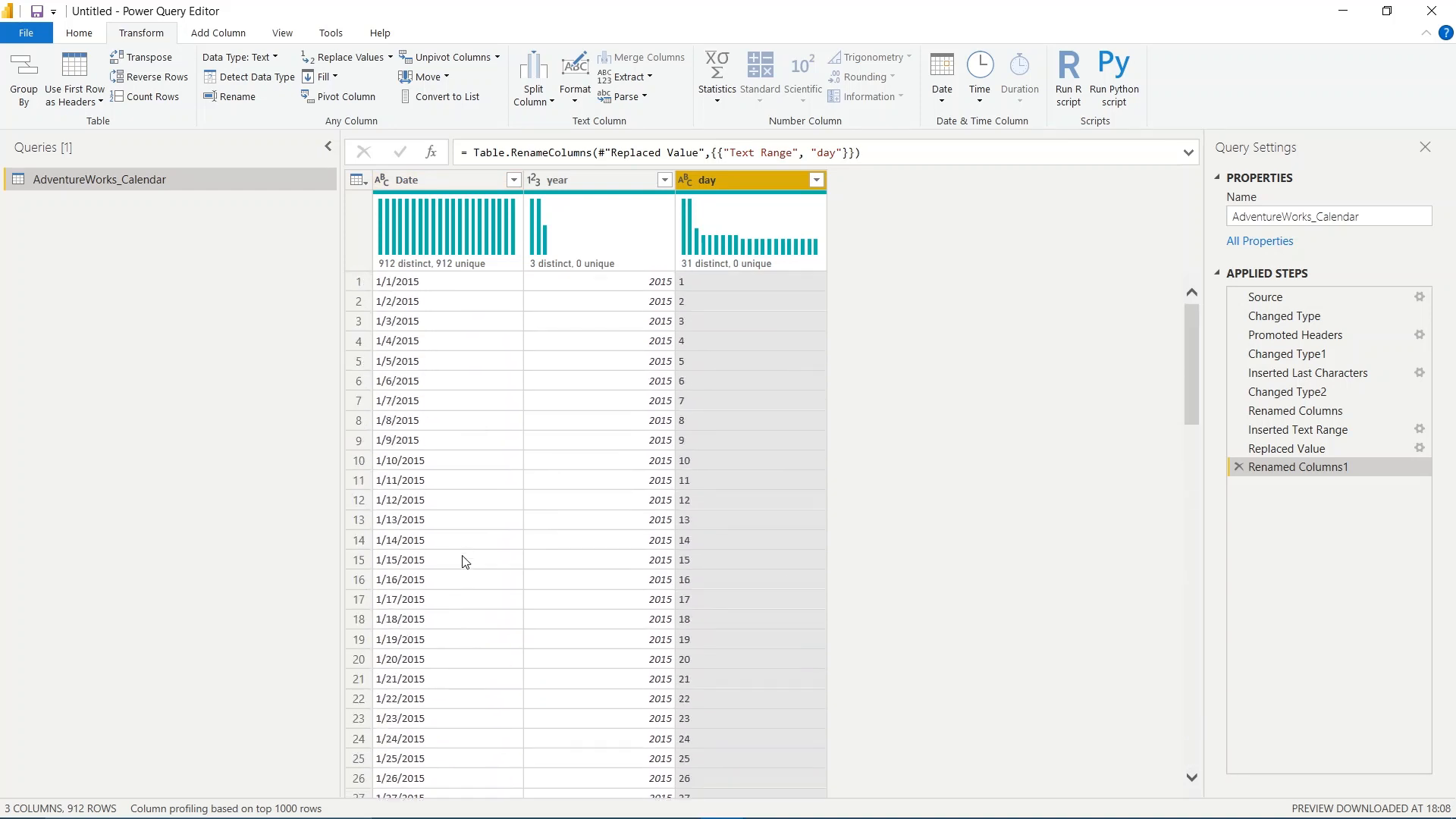
# - Add a column that extracts the first 2 characters of the Date column
pyautogui.click(453, 179)
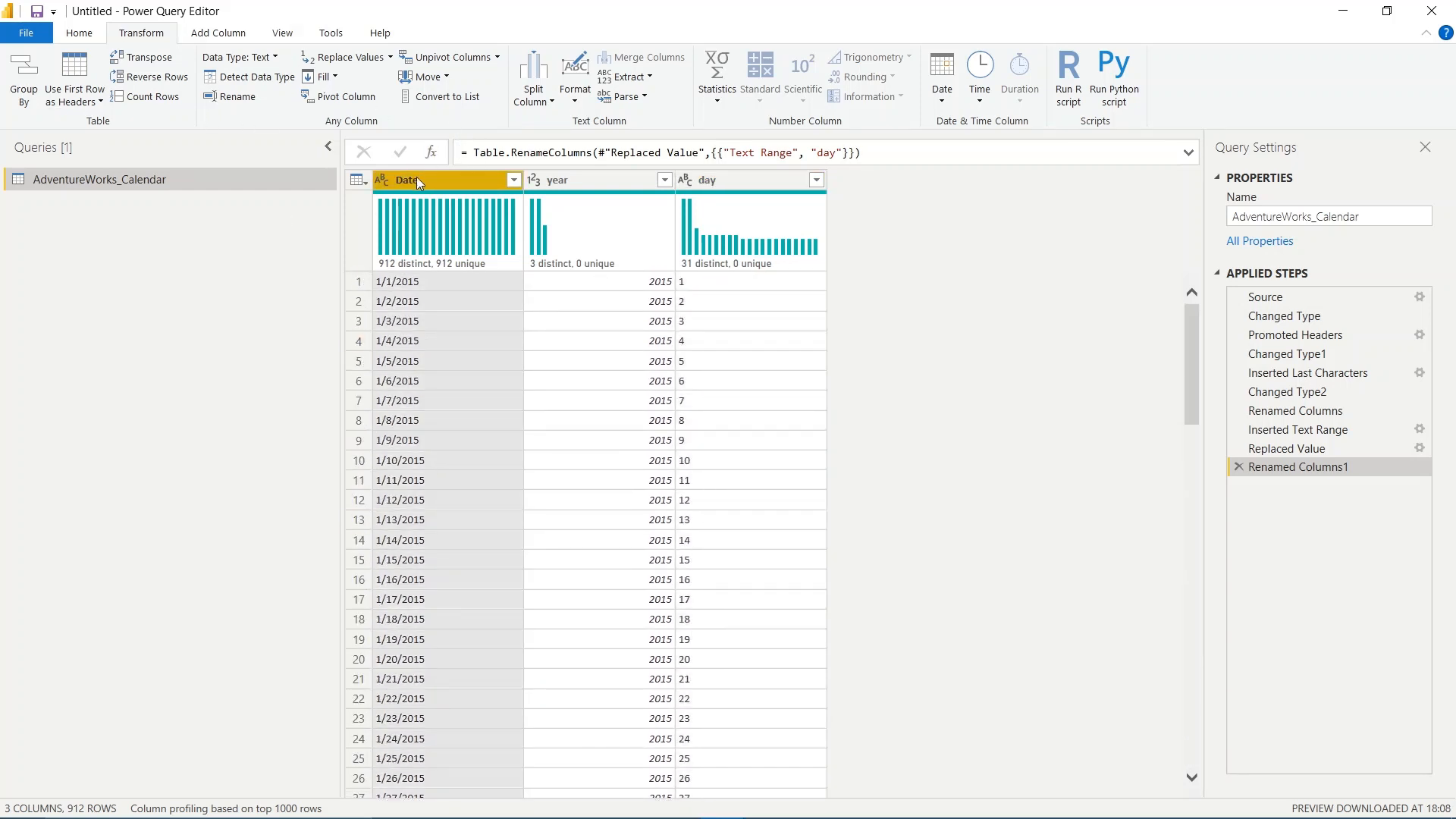
pyautogui.click(241, 35)
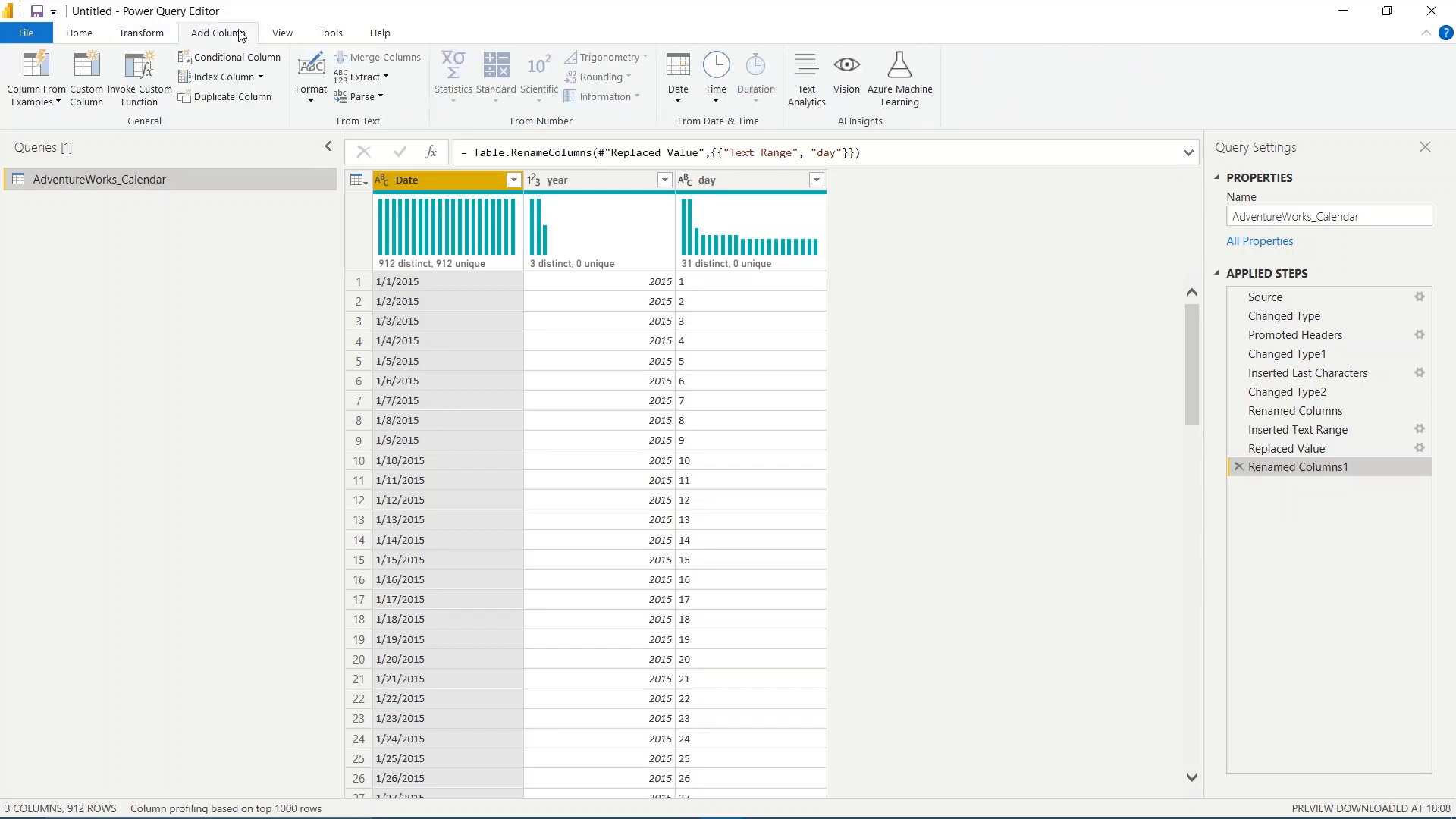
pyautogui.click(368, 79)
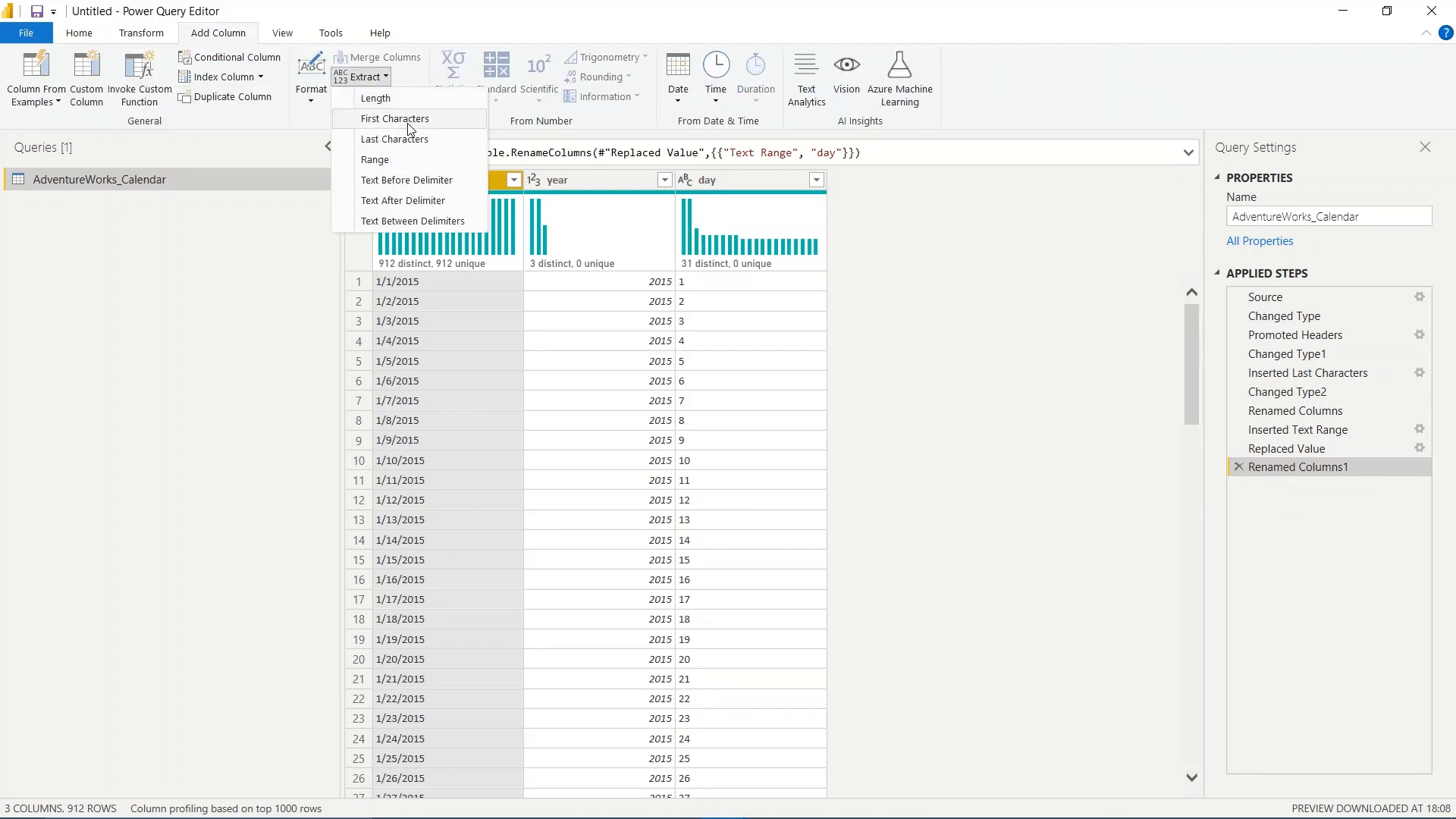
pyautogui.click(407, 120)
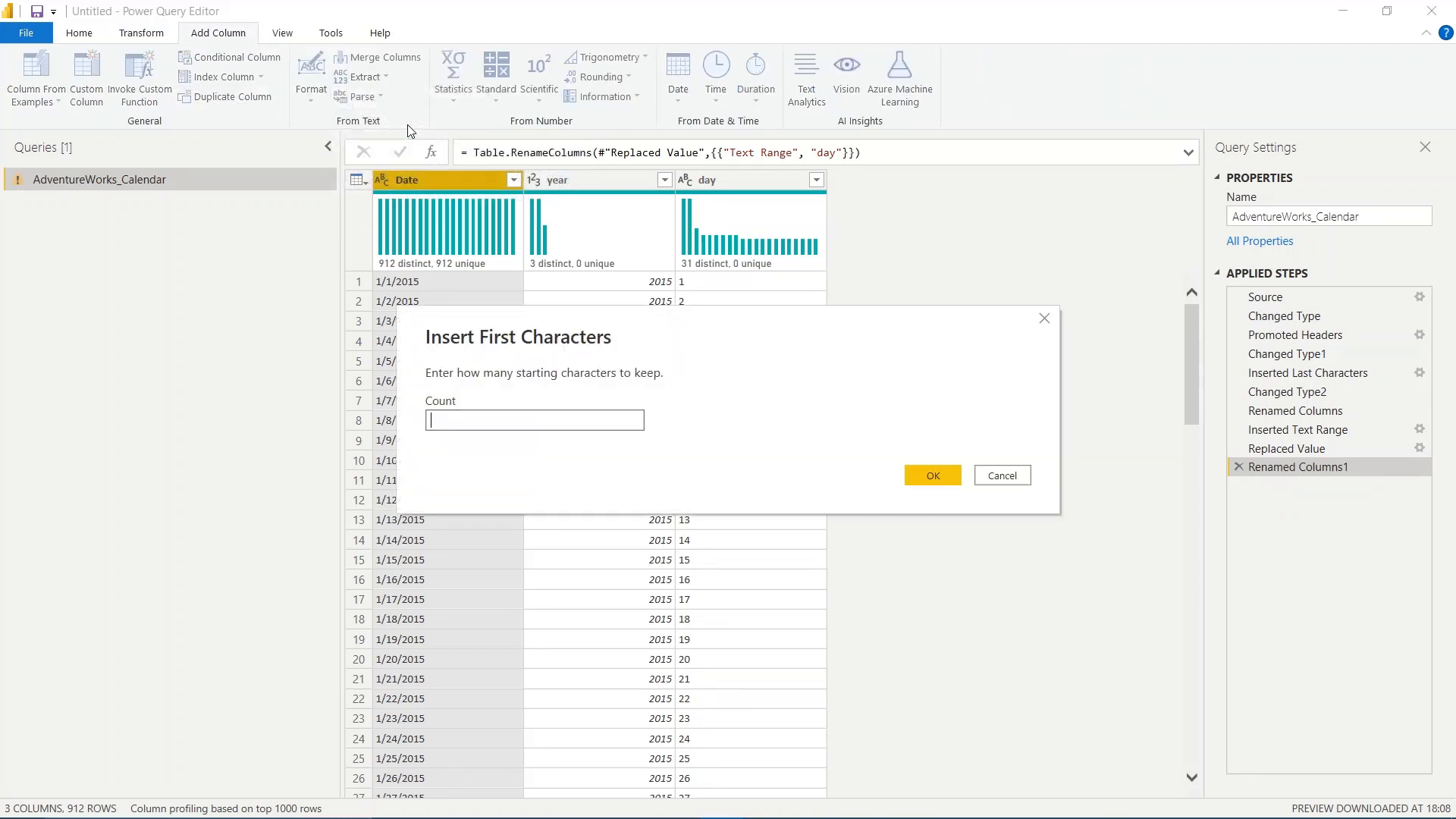
pyautogui.write('2')
pyautogui.click(940, 476)
# - Replace "/" with nothing in the First Characters column
pyautogui.scroll(-20, 911, 565)
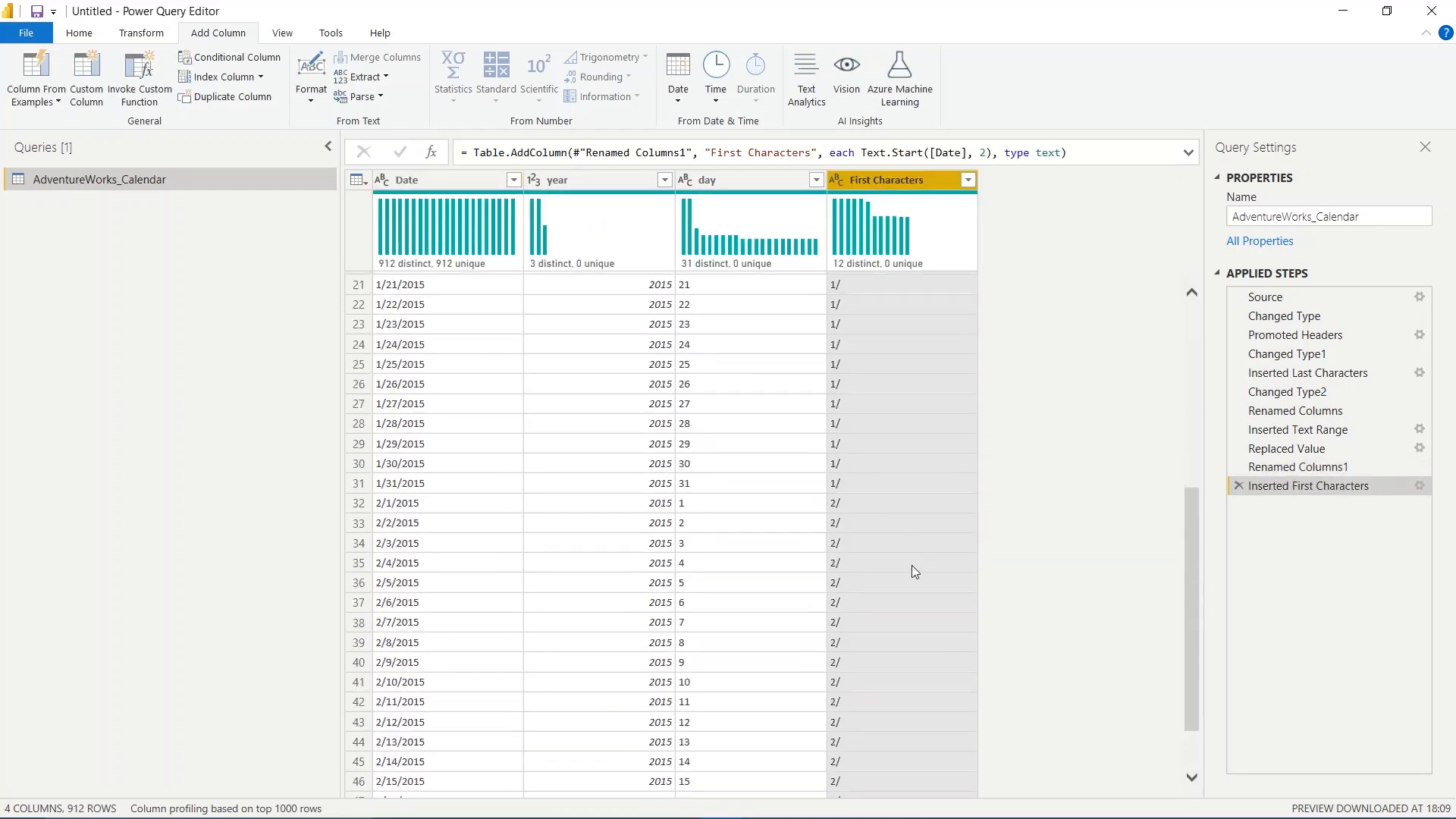
pyautogui.scroll(-20, 912, 566)
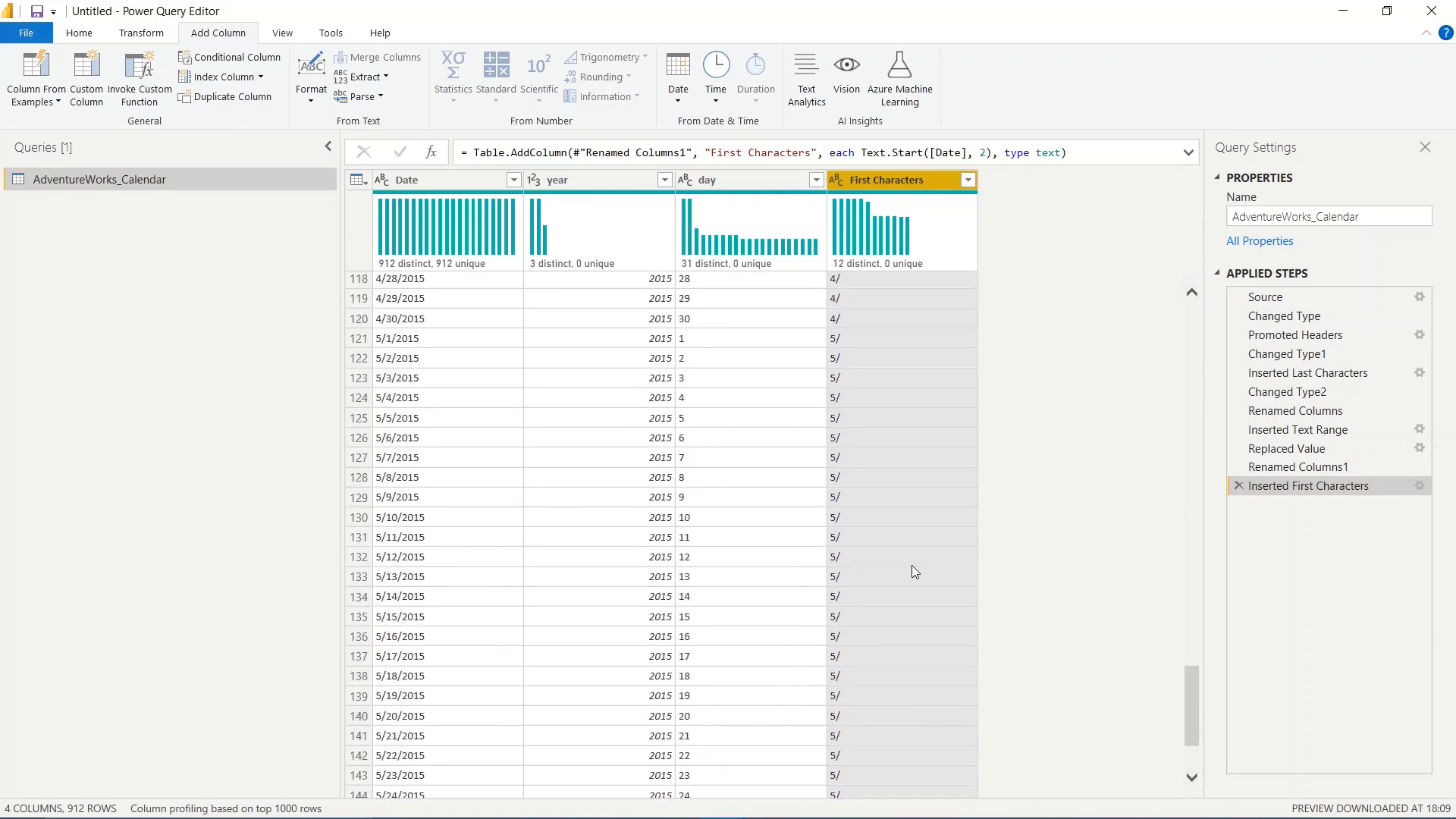
pyautogui.scroll(-20, 911, 566)
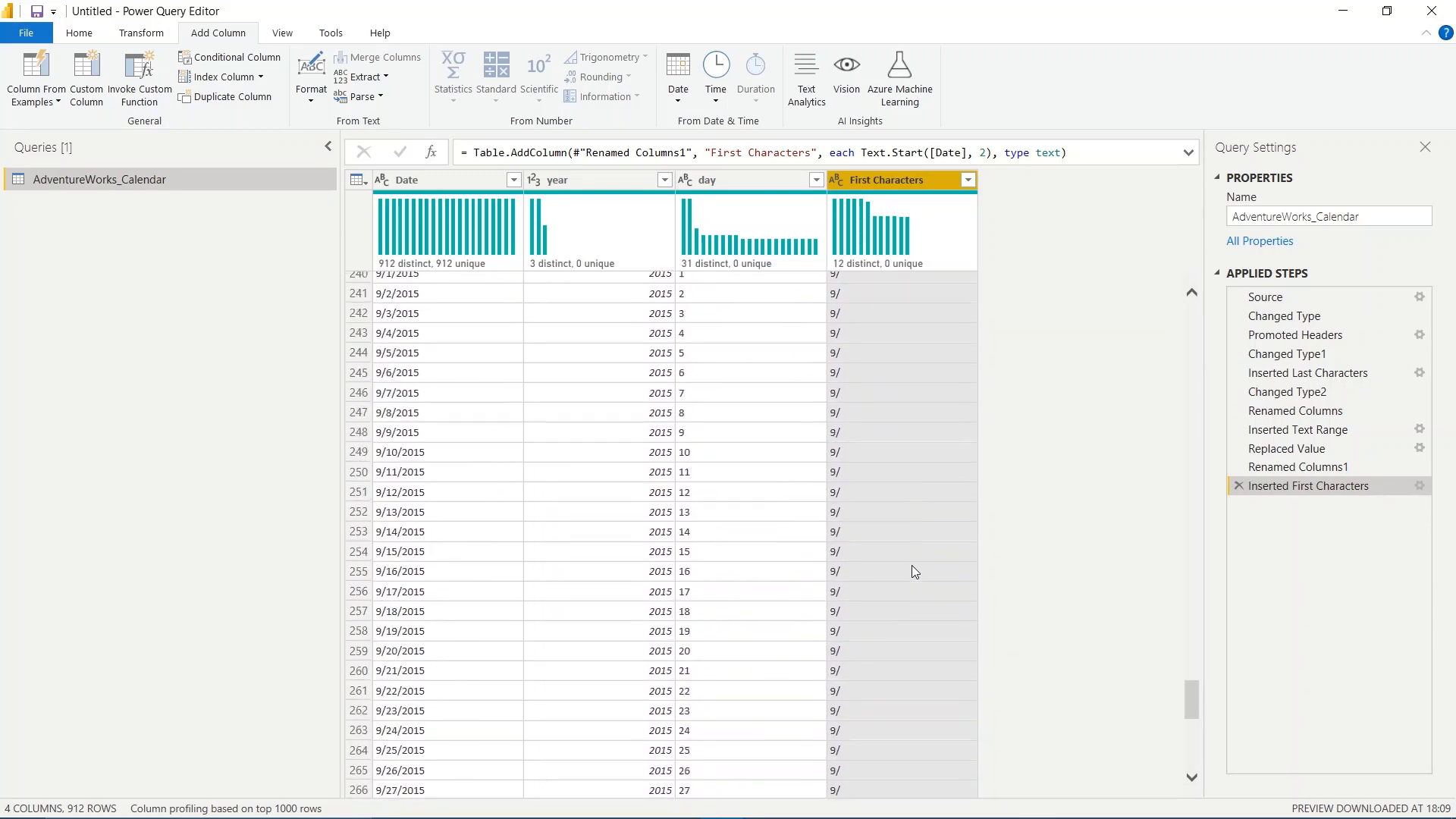
pyautogui.scroll(20, 869, 622)
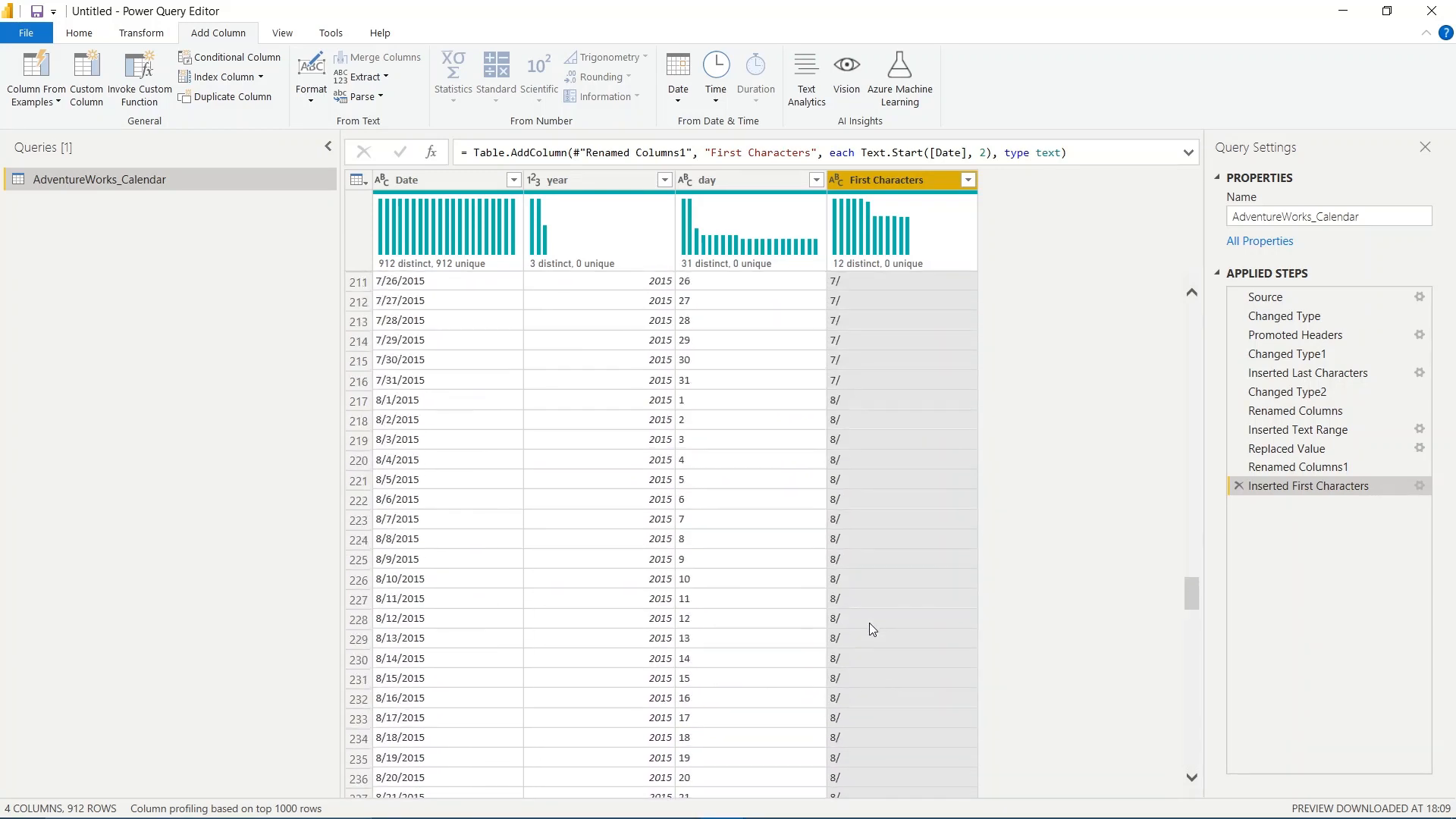
pyautogui.moveTo(1192, 579); pyautogui.dragTo(1192, 319)
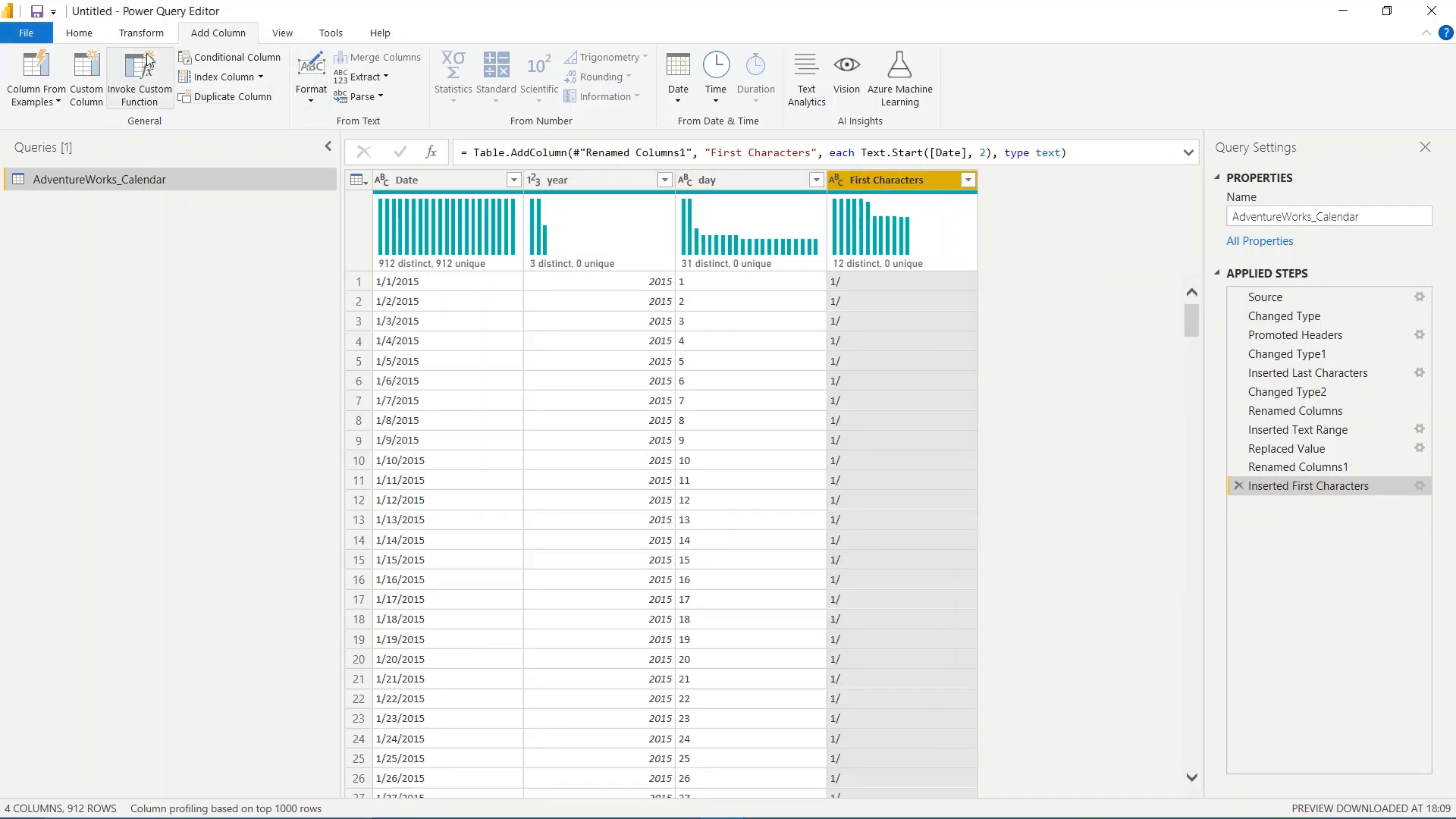
pyautogui.click(141, 32)
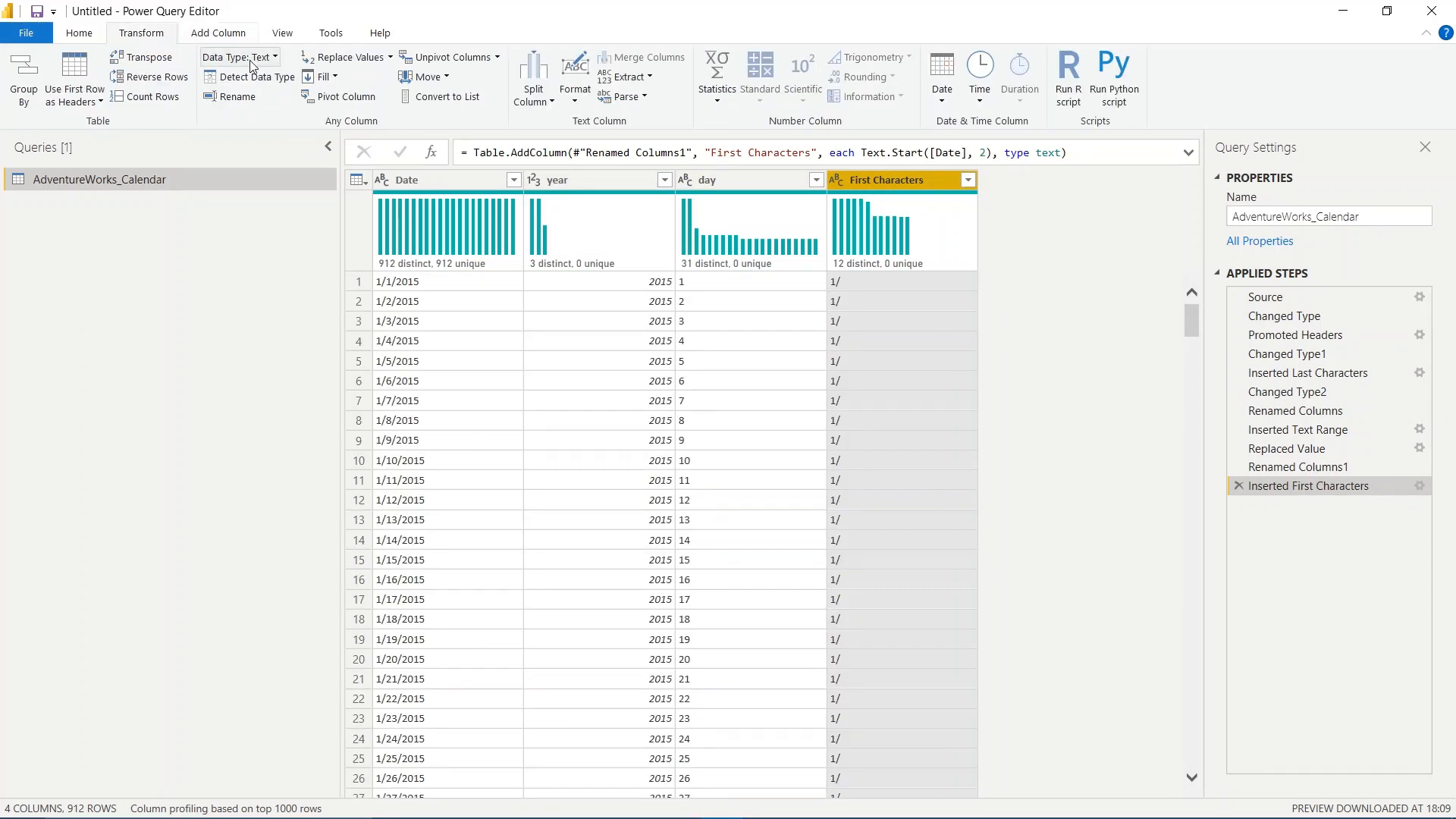
pyautogui.click(372, 58)
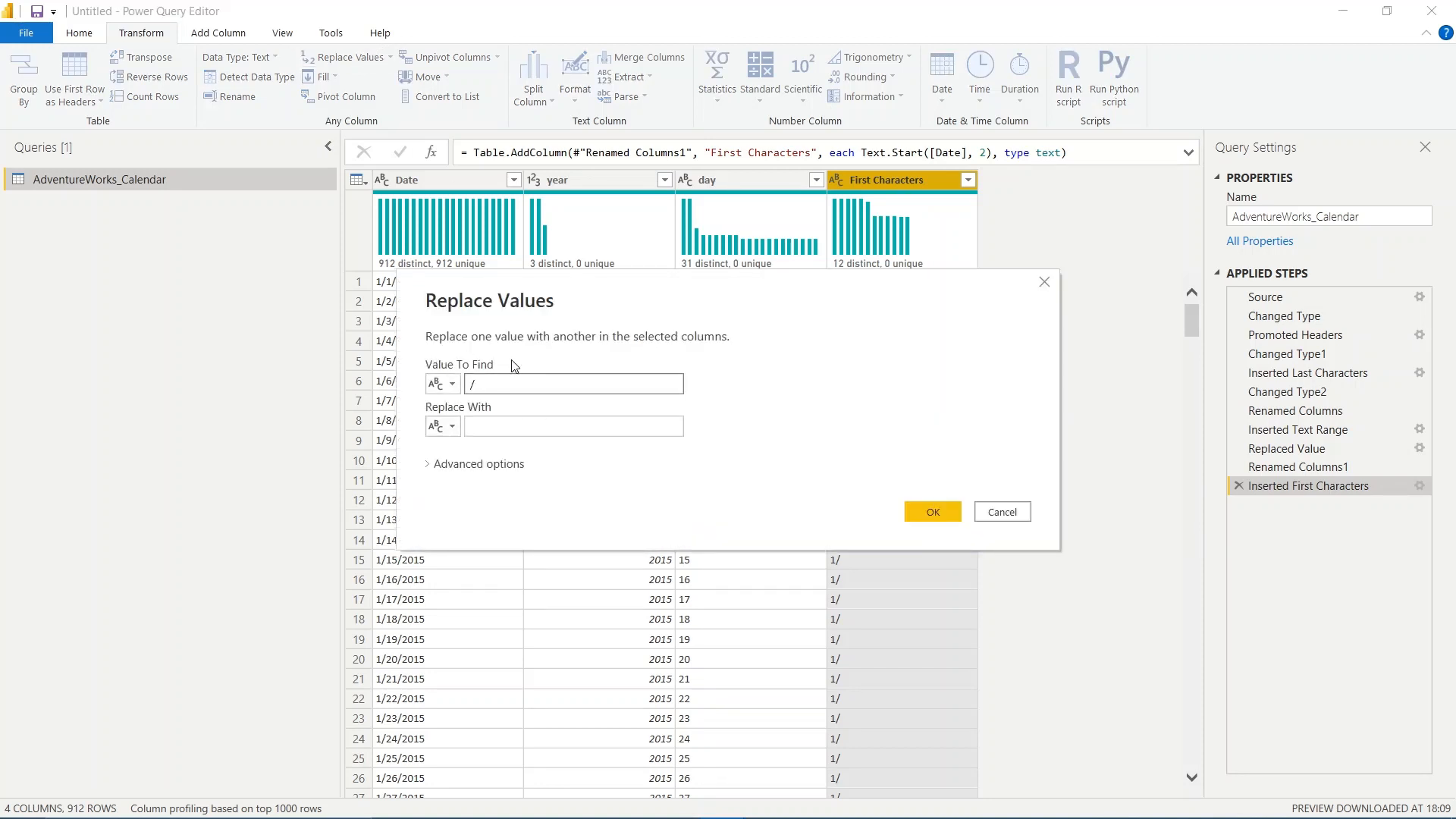
pyautogui.click(496, 427)
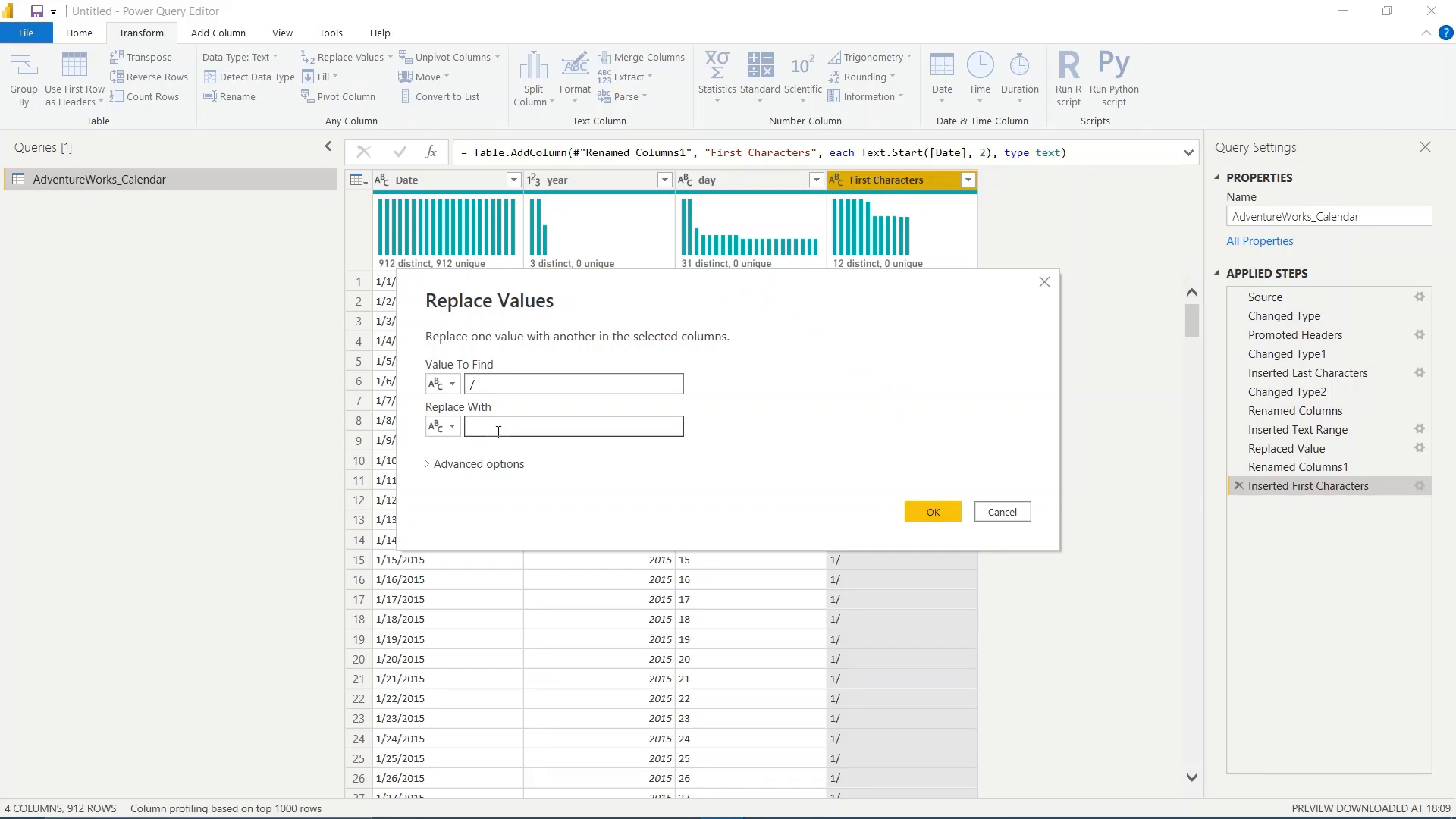
pyautogui.click(933, 511)
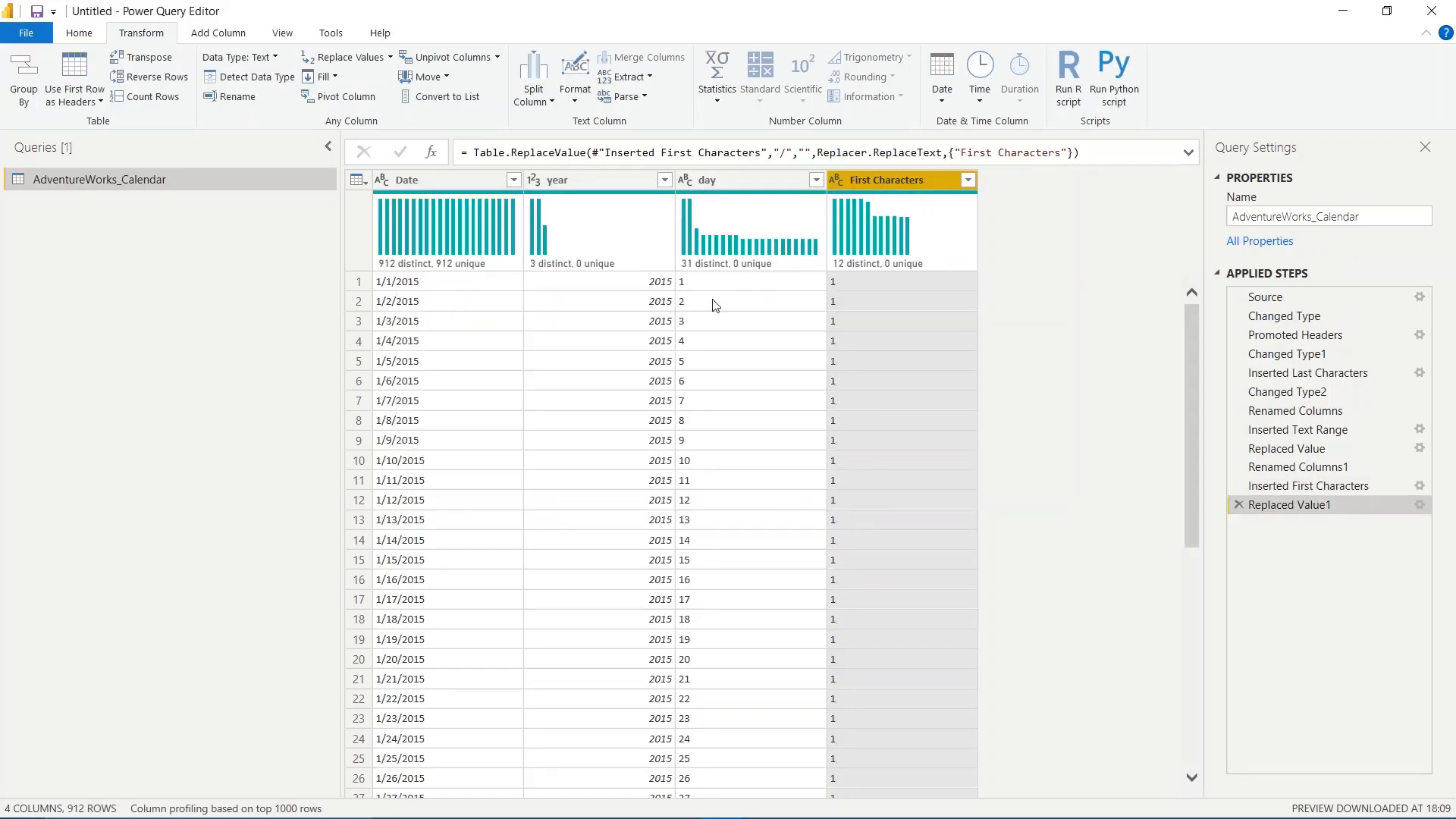
# - Check the cleaned First Characters values against the dates and rename the column to "month"
pyautogui.scroll(-7, 1069, 544)
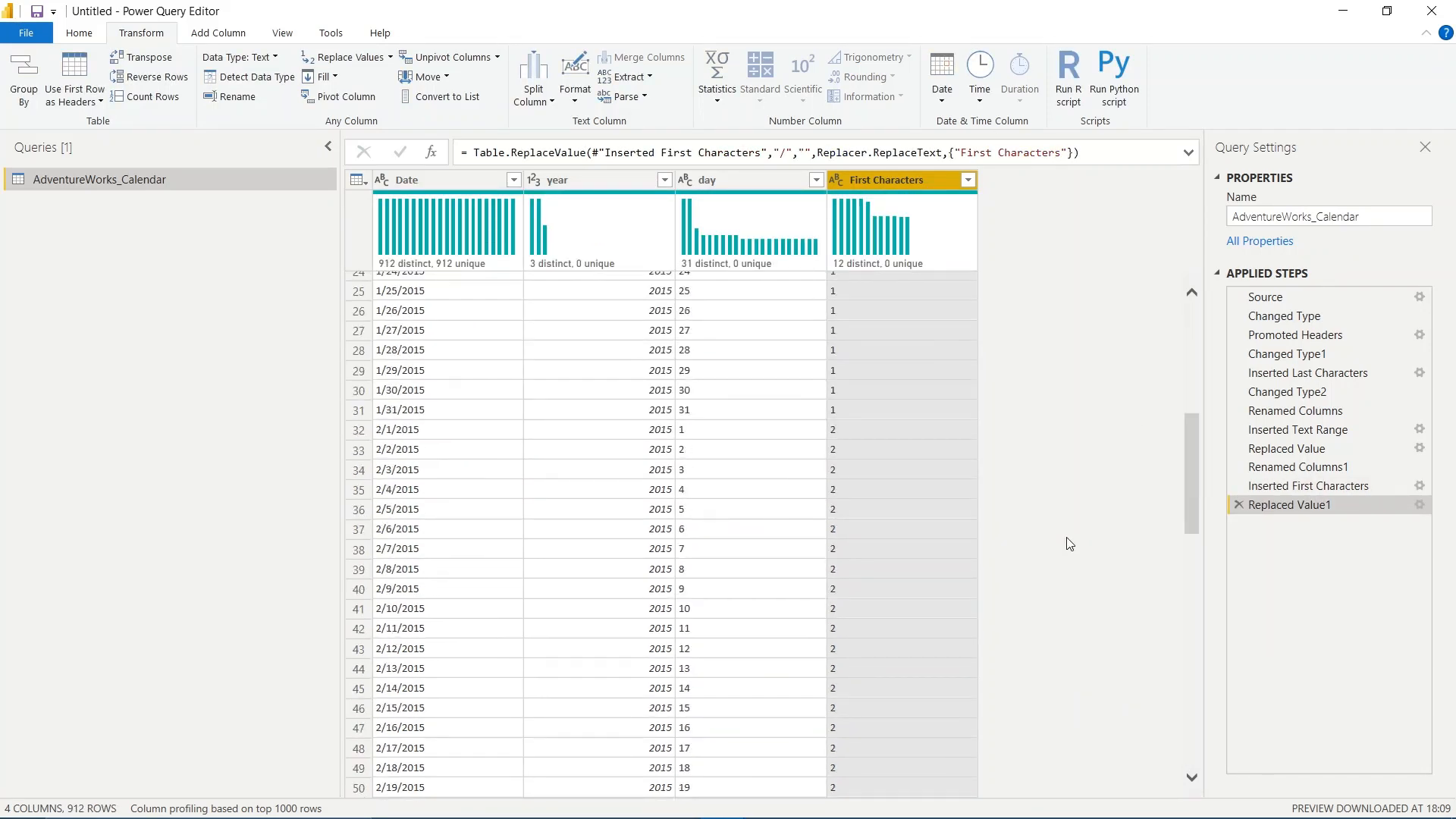
pyautogui.scroll(7, 1070, 545)
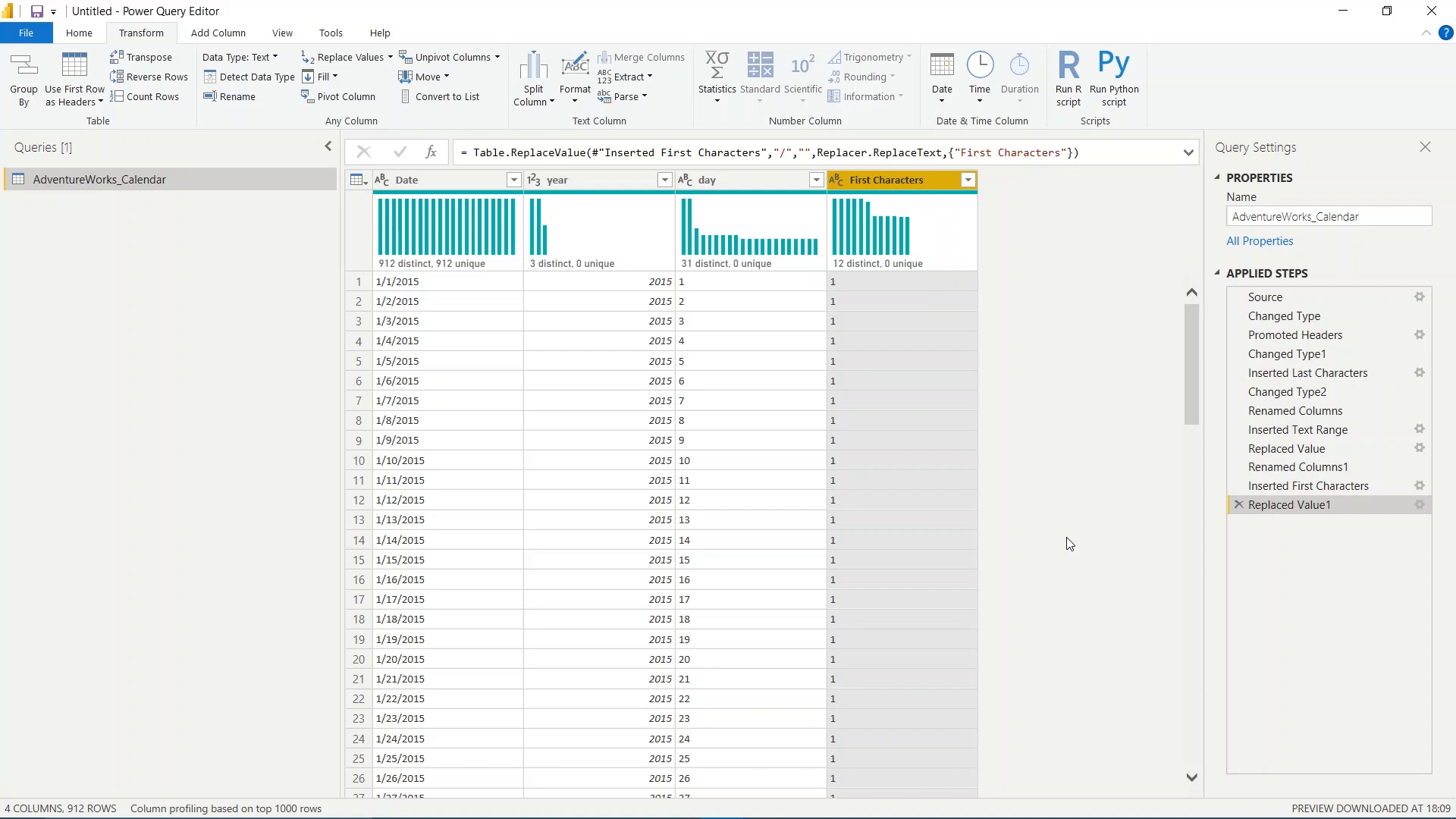
pyautogui.click(581, 178)
pyautogui.click(898, 181)
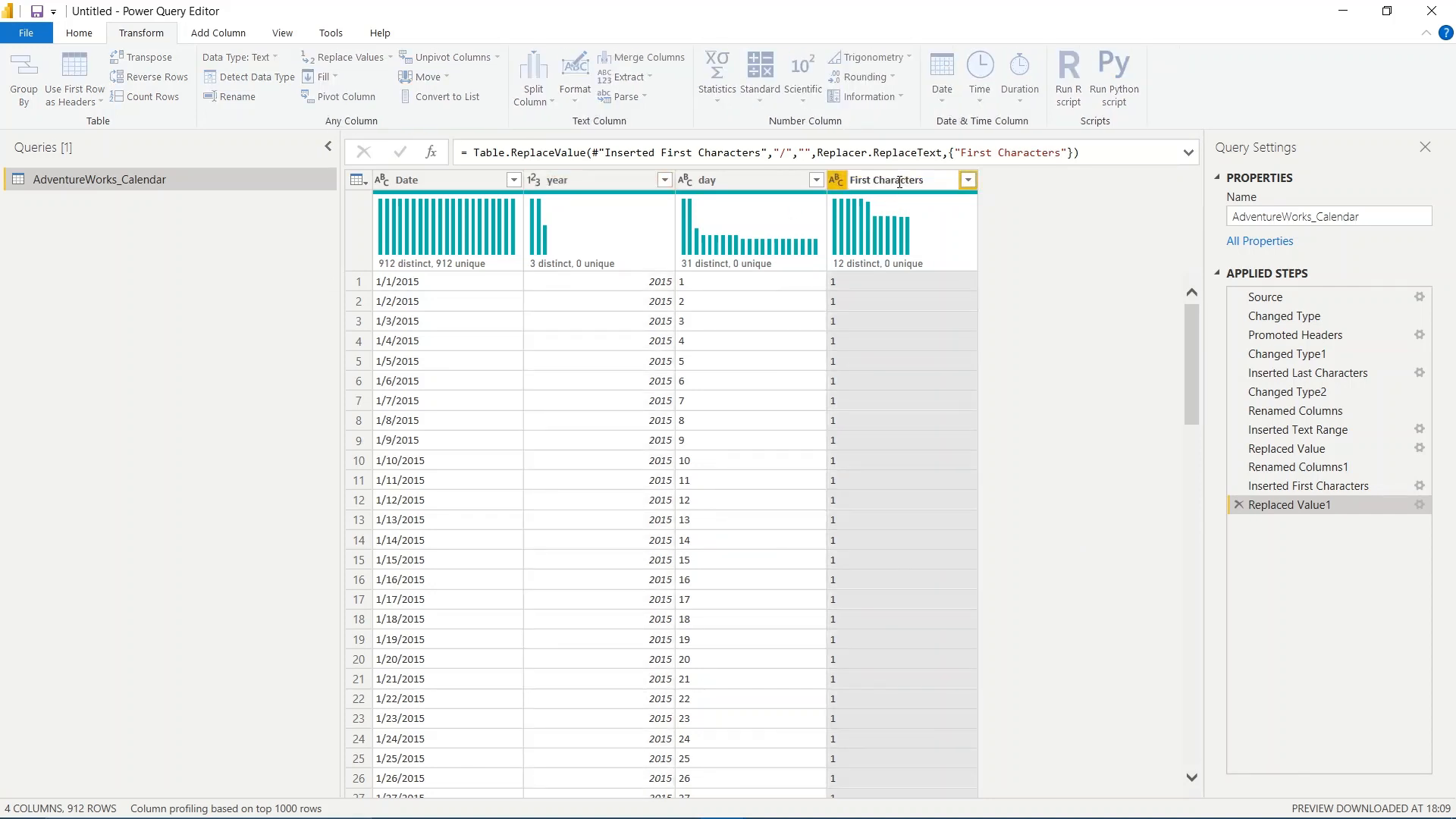
pyautogui.write('month')
pyautogui.hotkey('ctrl', 'a')
pyautogui.write('month')
pyautogui.press('Return')
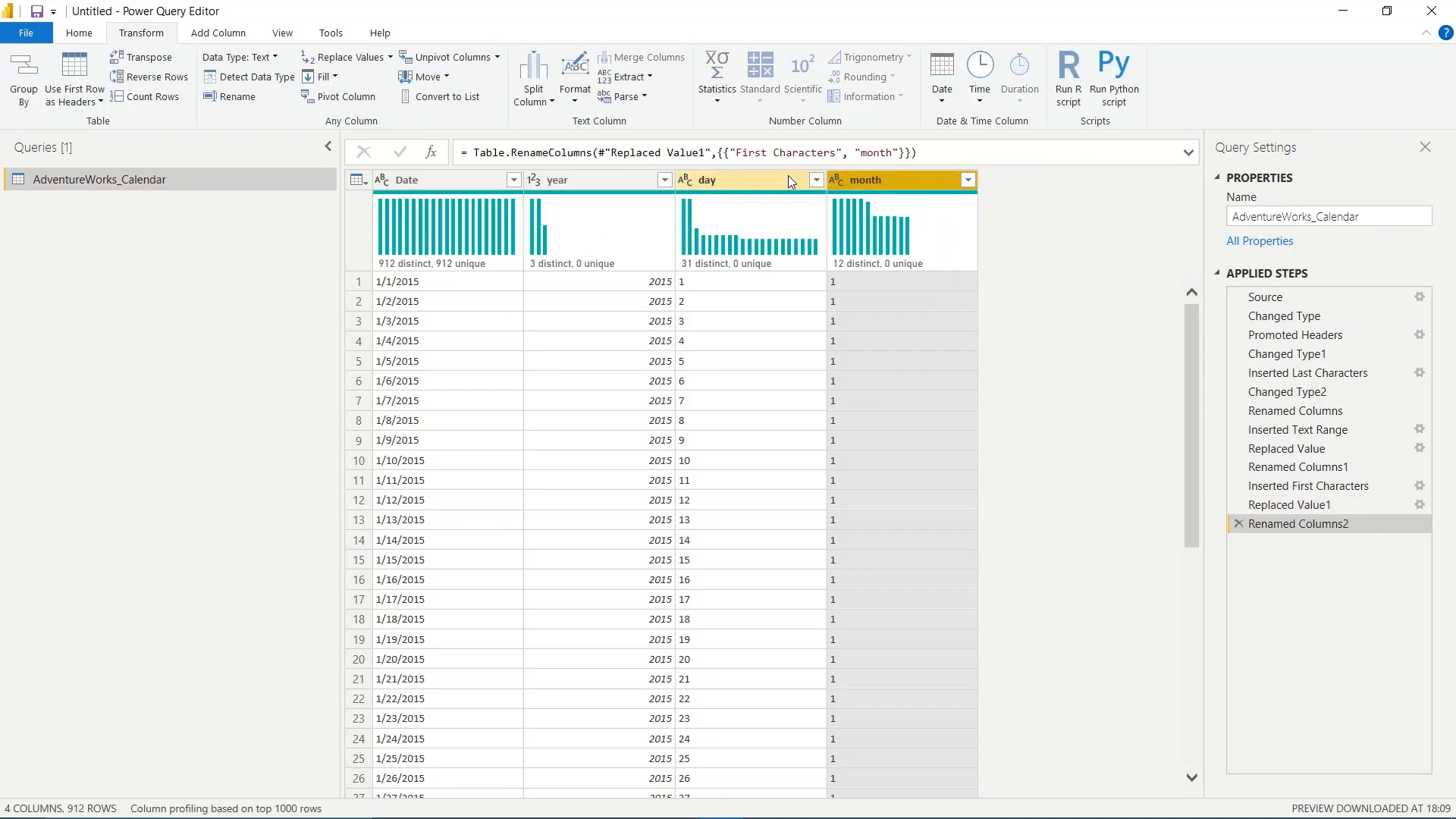
pyautogui.click(791, 182)
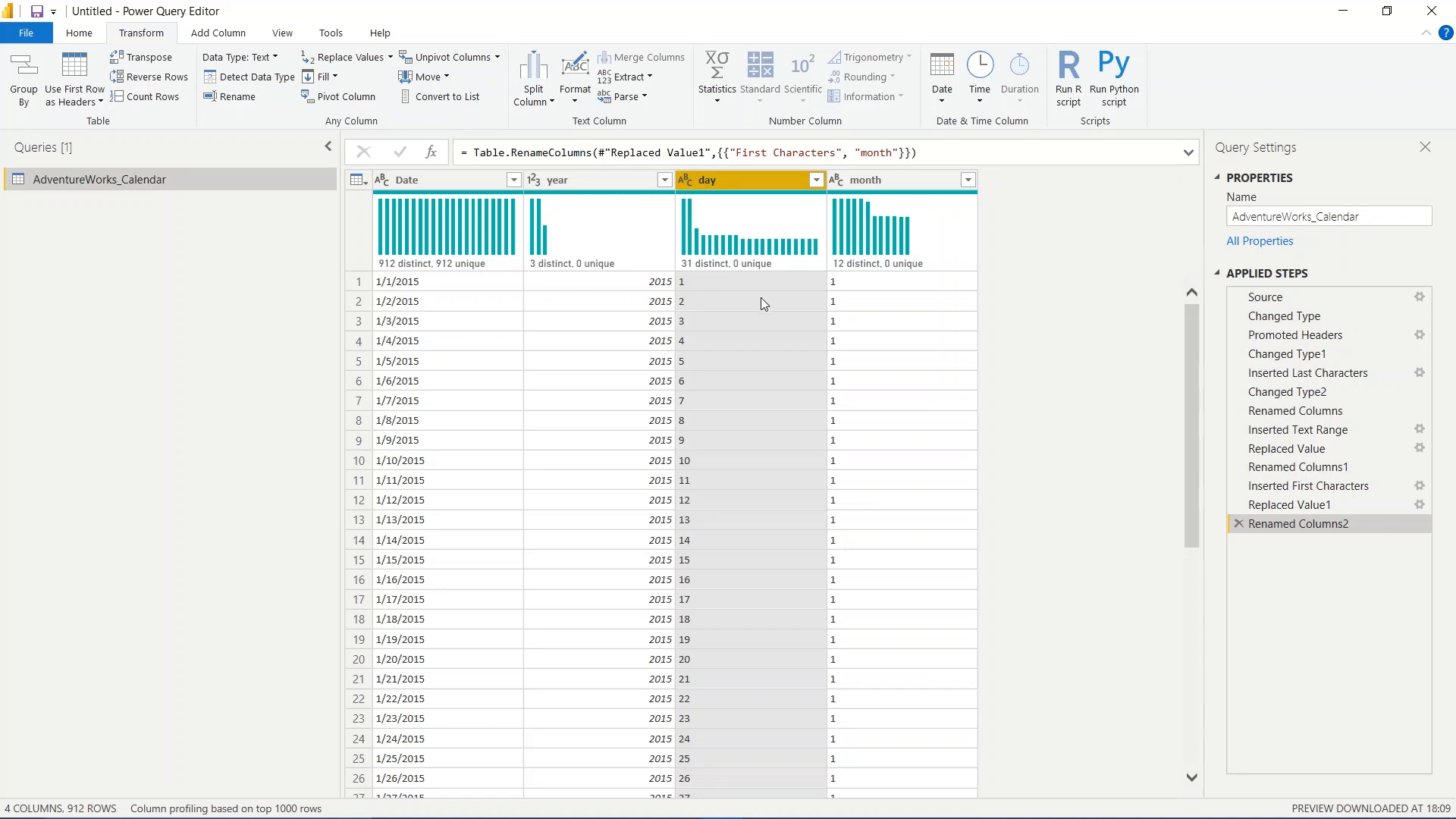
pyautogui.click(237, 38)
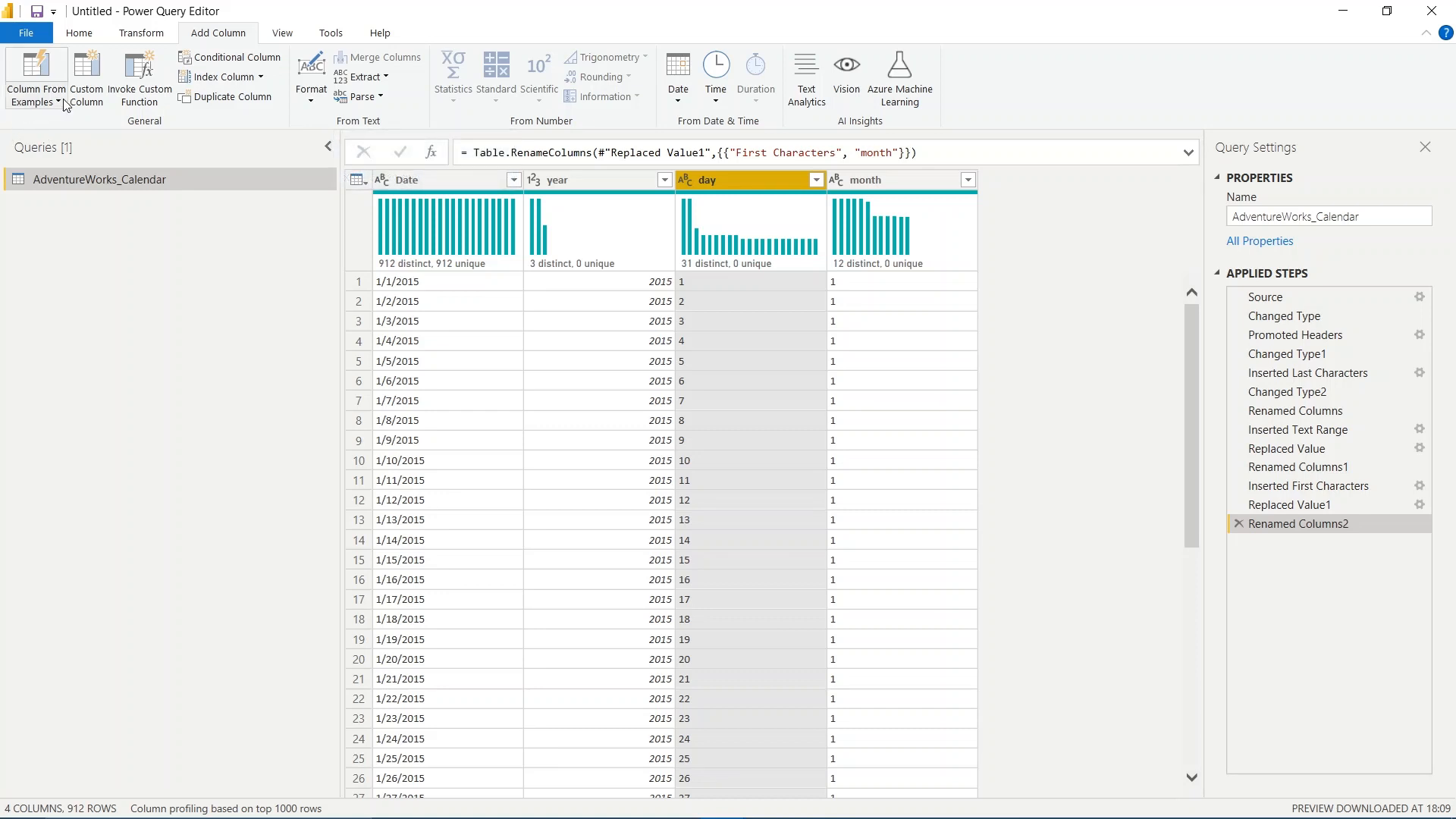
pyautogui.click(316, 103)
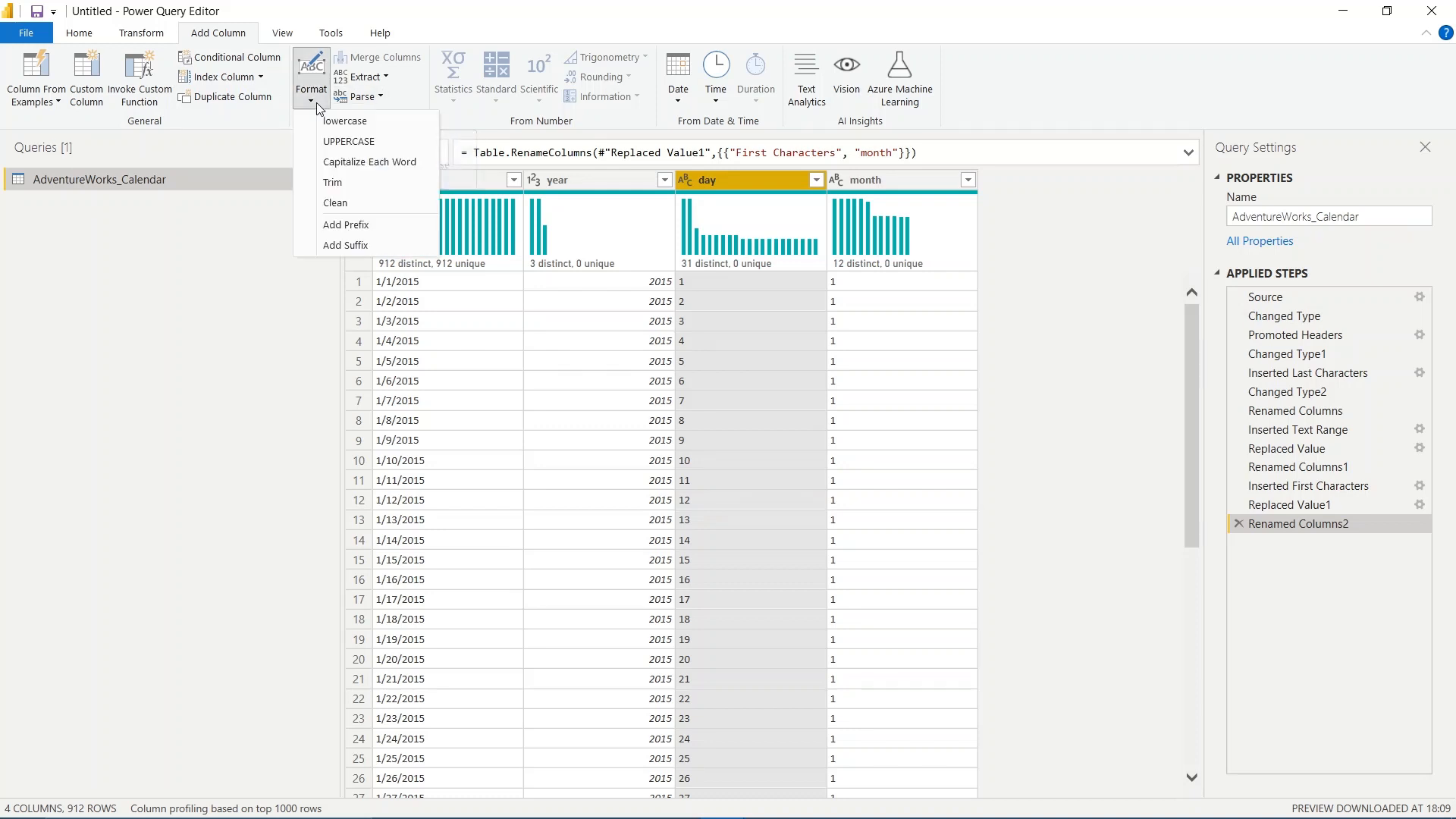
pyautogui.click(216, 185)
pyautogui.click(377, 77)
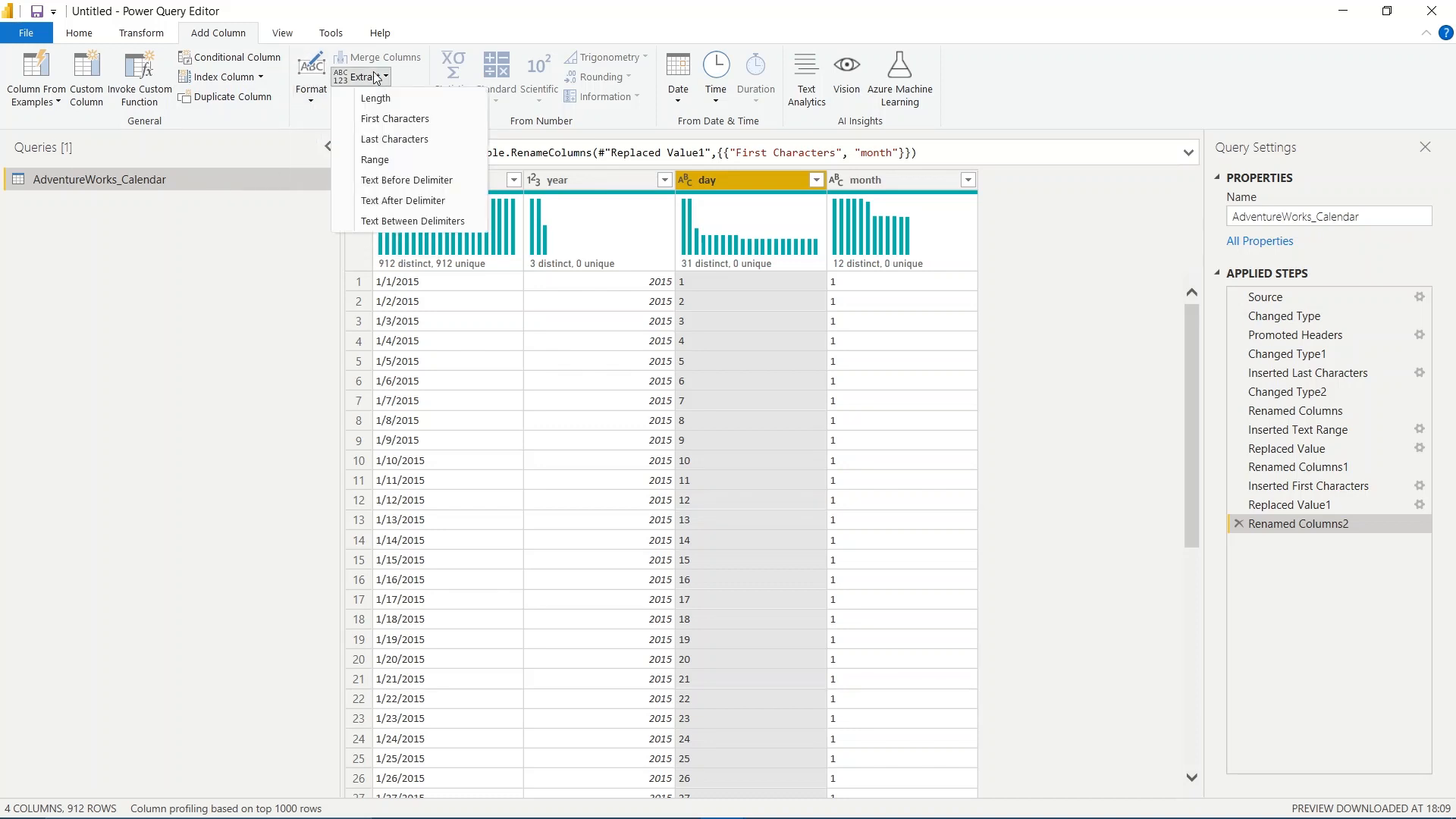
pyautogui.click(222, 241)
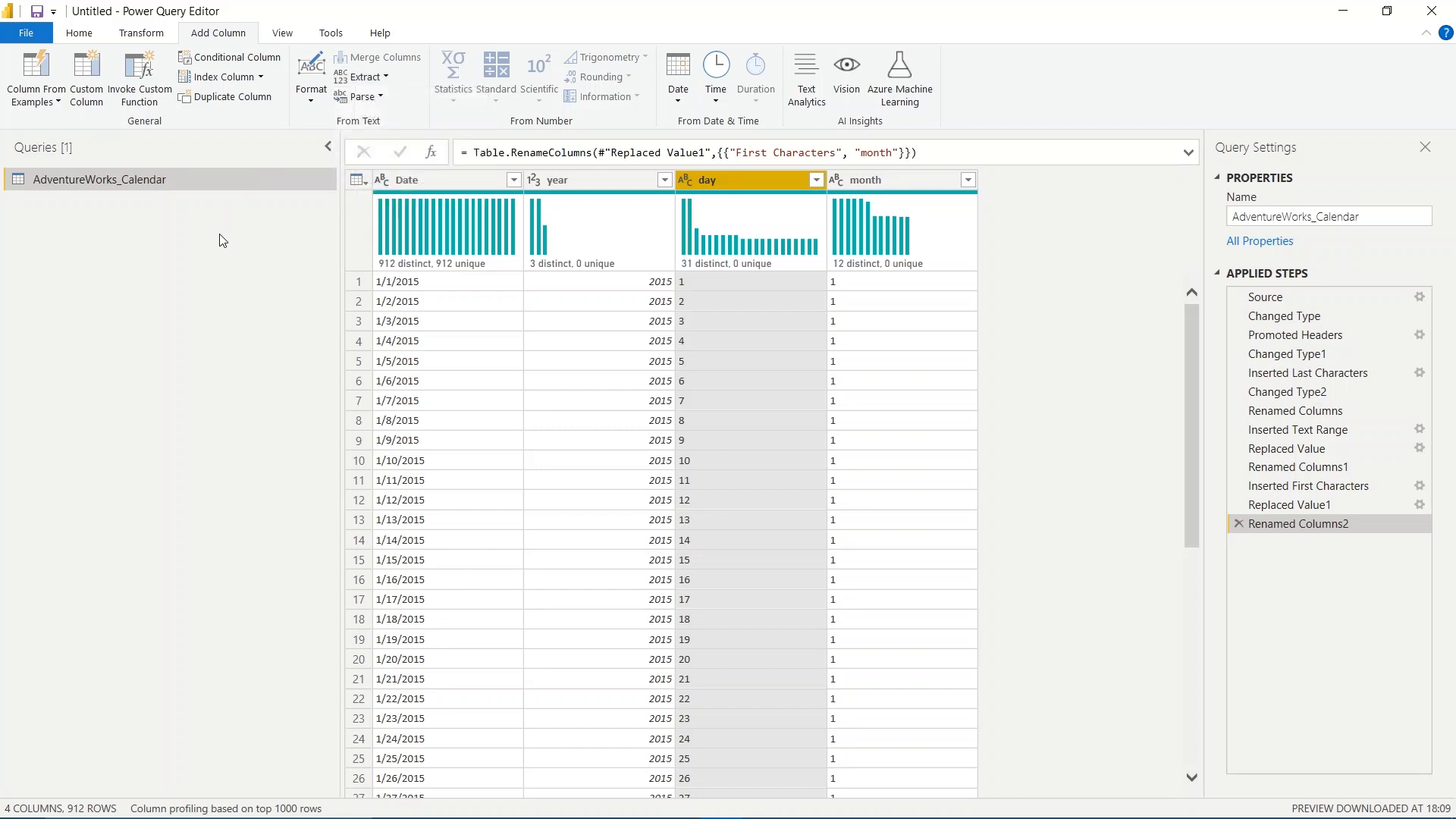
# - Merge the day, month and year columns in that order, using "-" as a custom separator and keeping the column name Merged
pyautogui.click(133, 34)
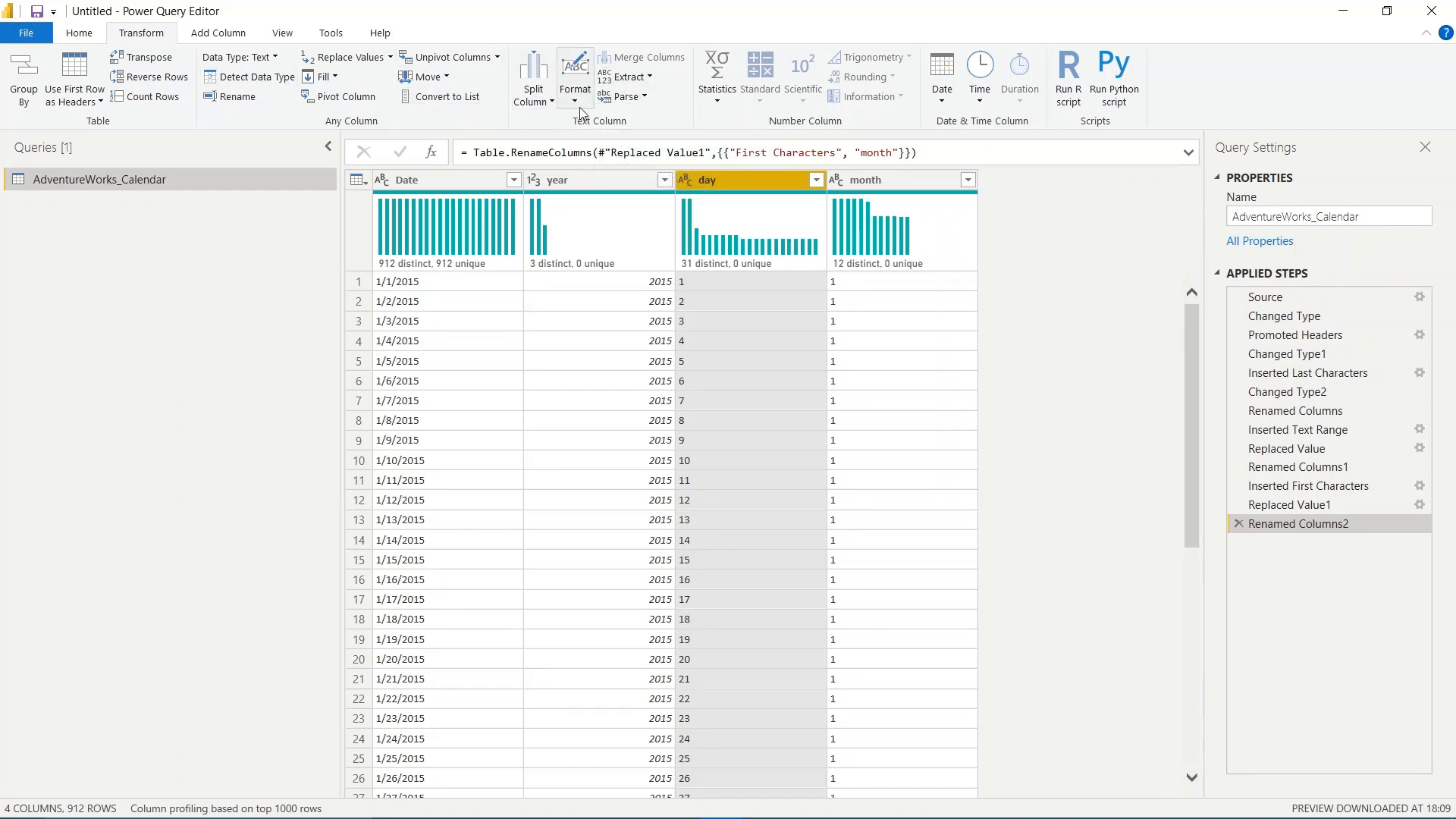
pyautogui.click(557, 179)
pyautogui.click(766, 180)
pyautogui.keyDown('ctrl'); pyautogui.click(909, 180); pyautogui.keyUp('ctrl')
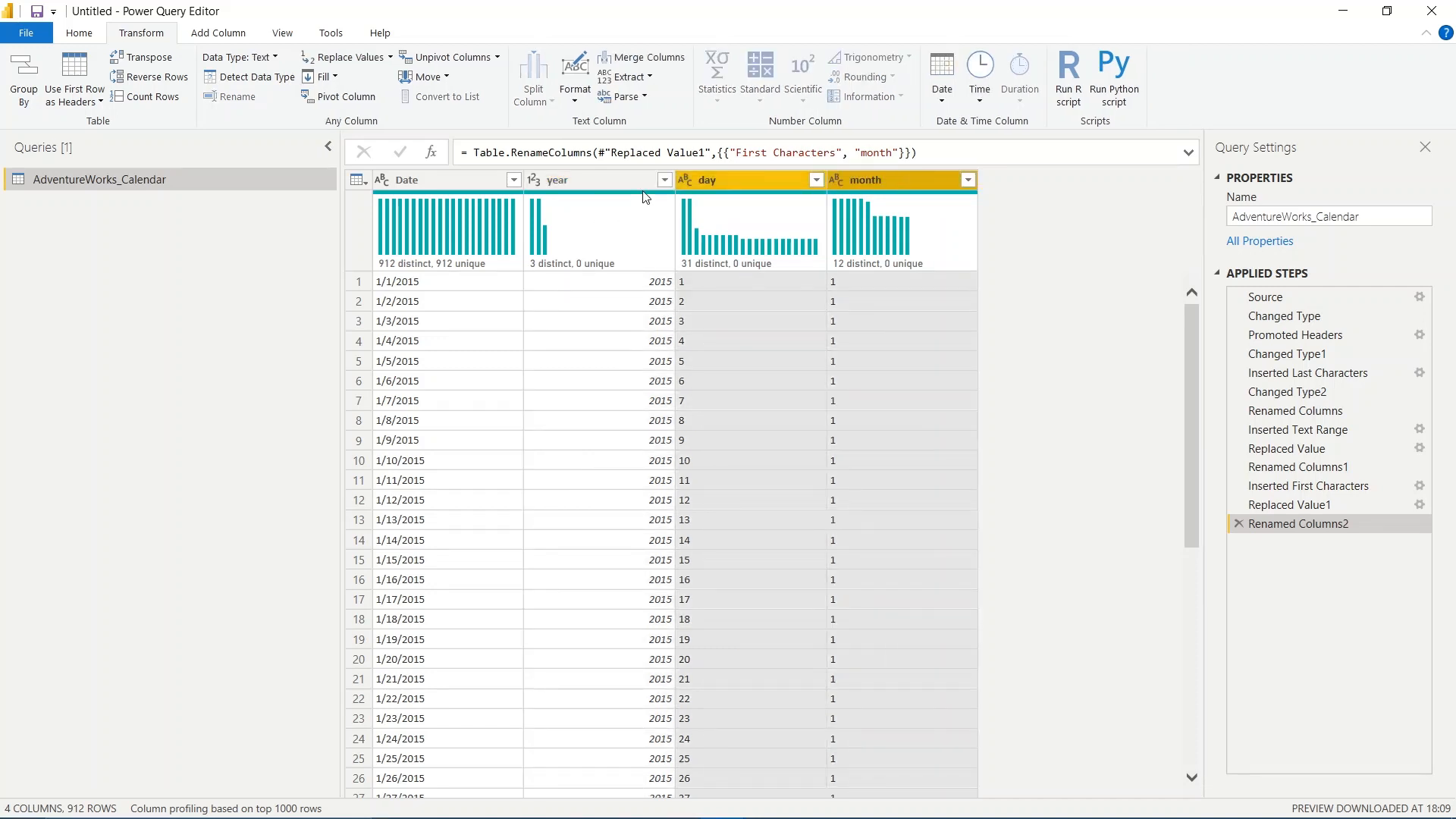
pyautogui.keyDown('ctrl'); pyautogui.click(614, 184); pyautogui.keyUp('ctrl')
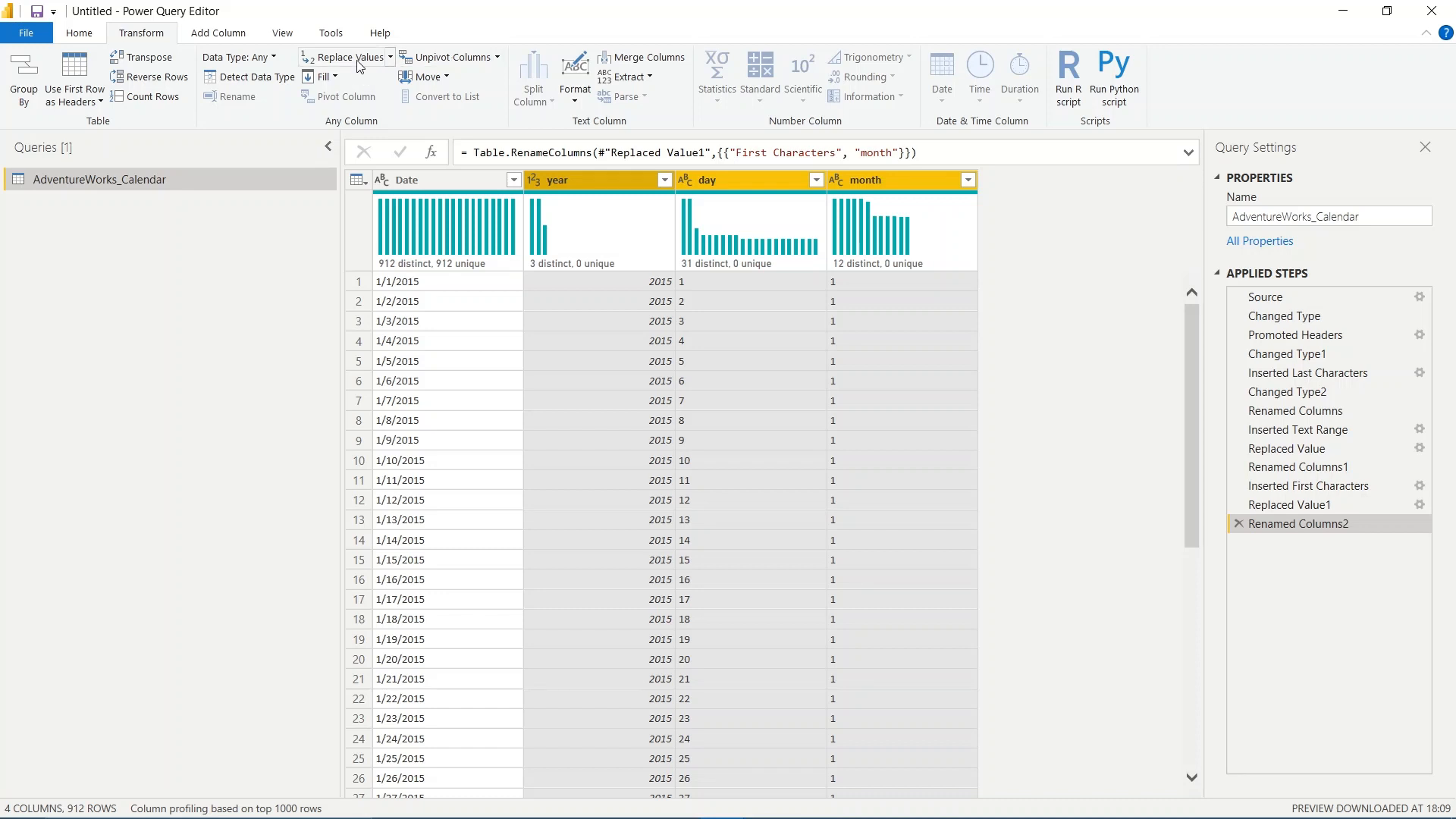
pyautogui.click(661, 61)
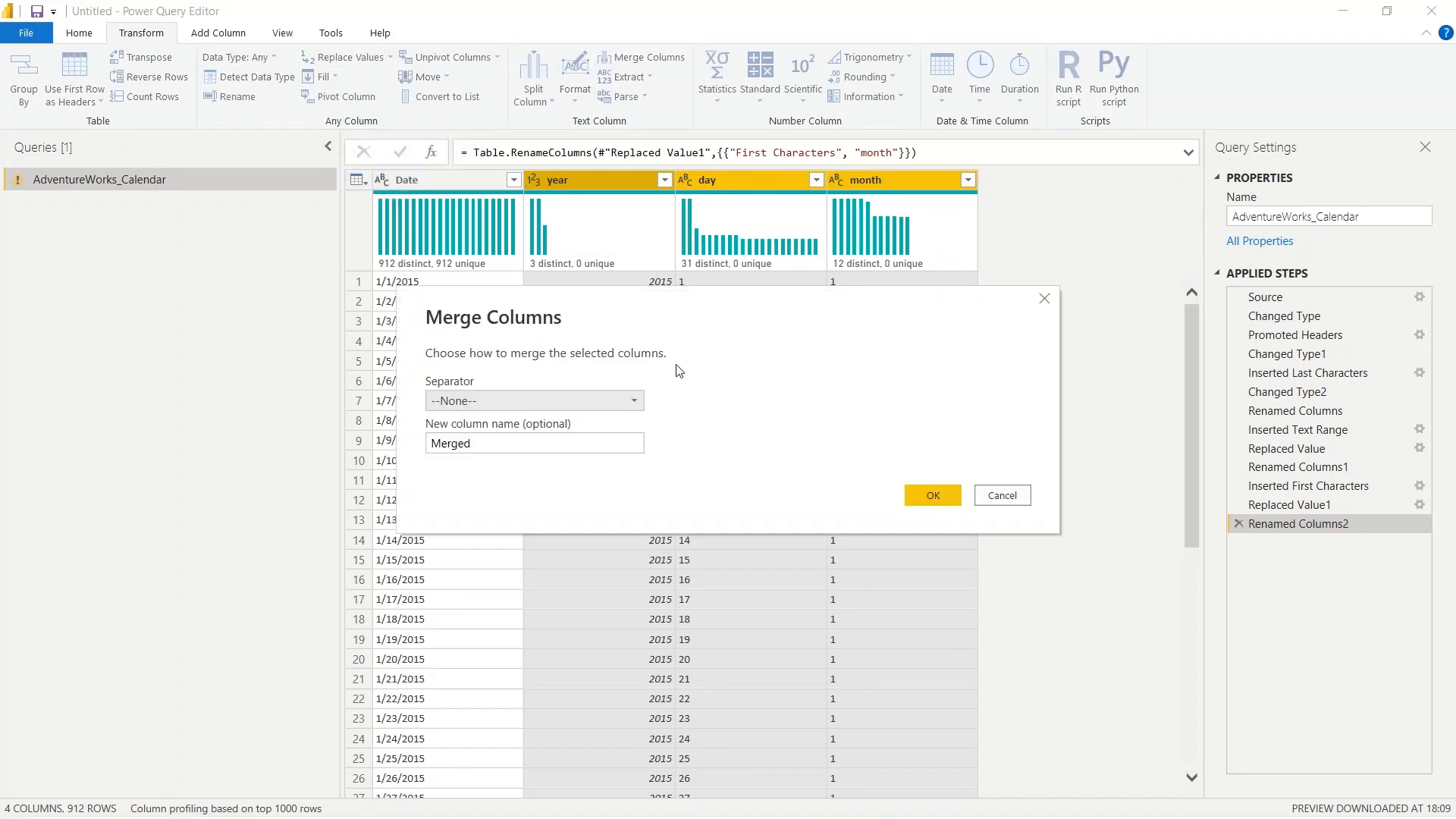
pyautogui.click(951, 400)
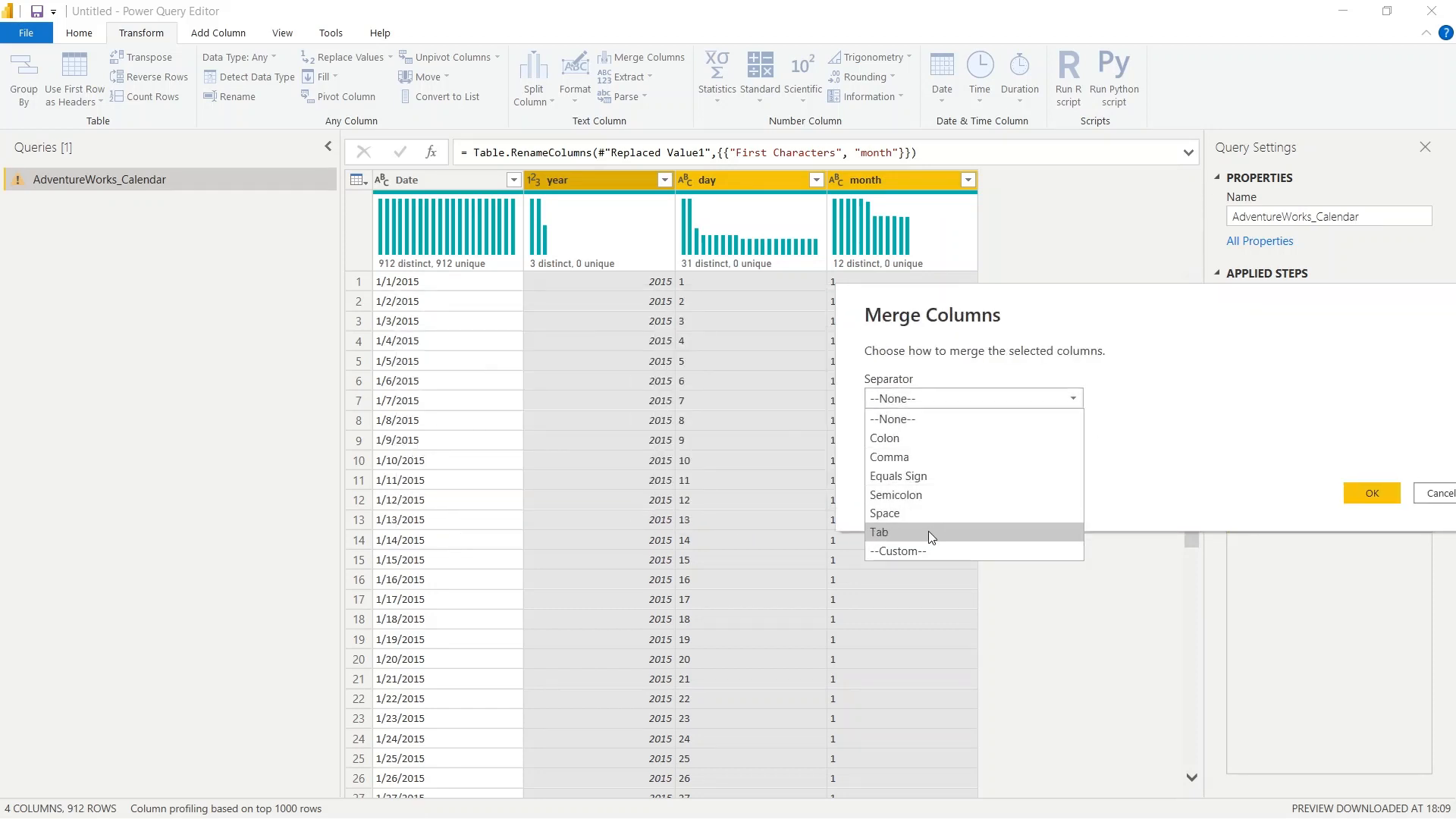
pyautogui.click(1138, 382)
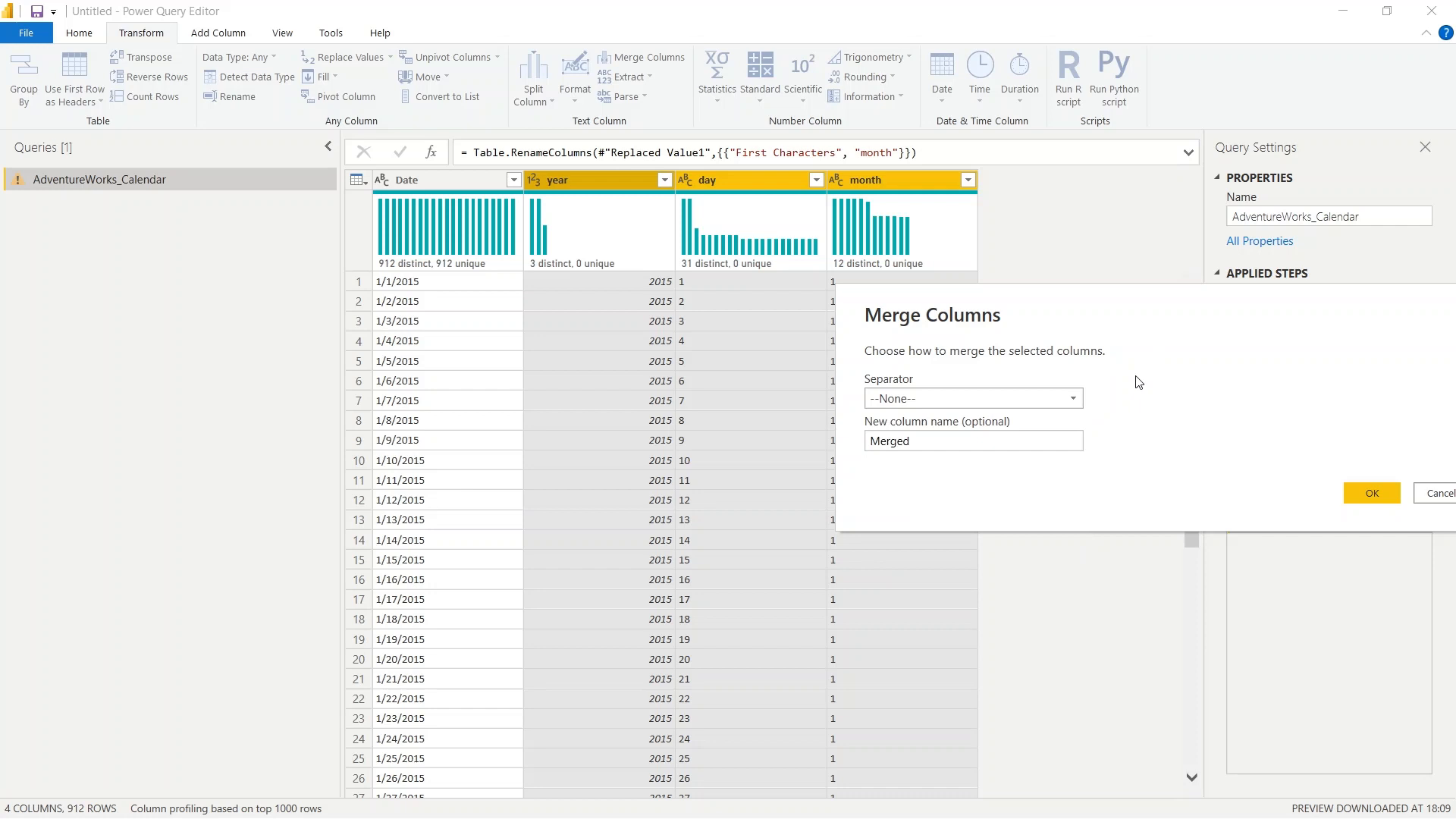
pyautogui.click(938, 442)
pyautogui.click(962, 399)
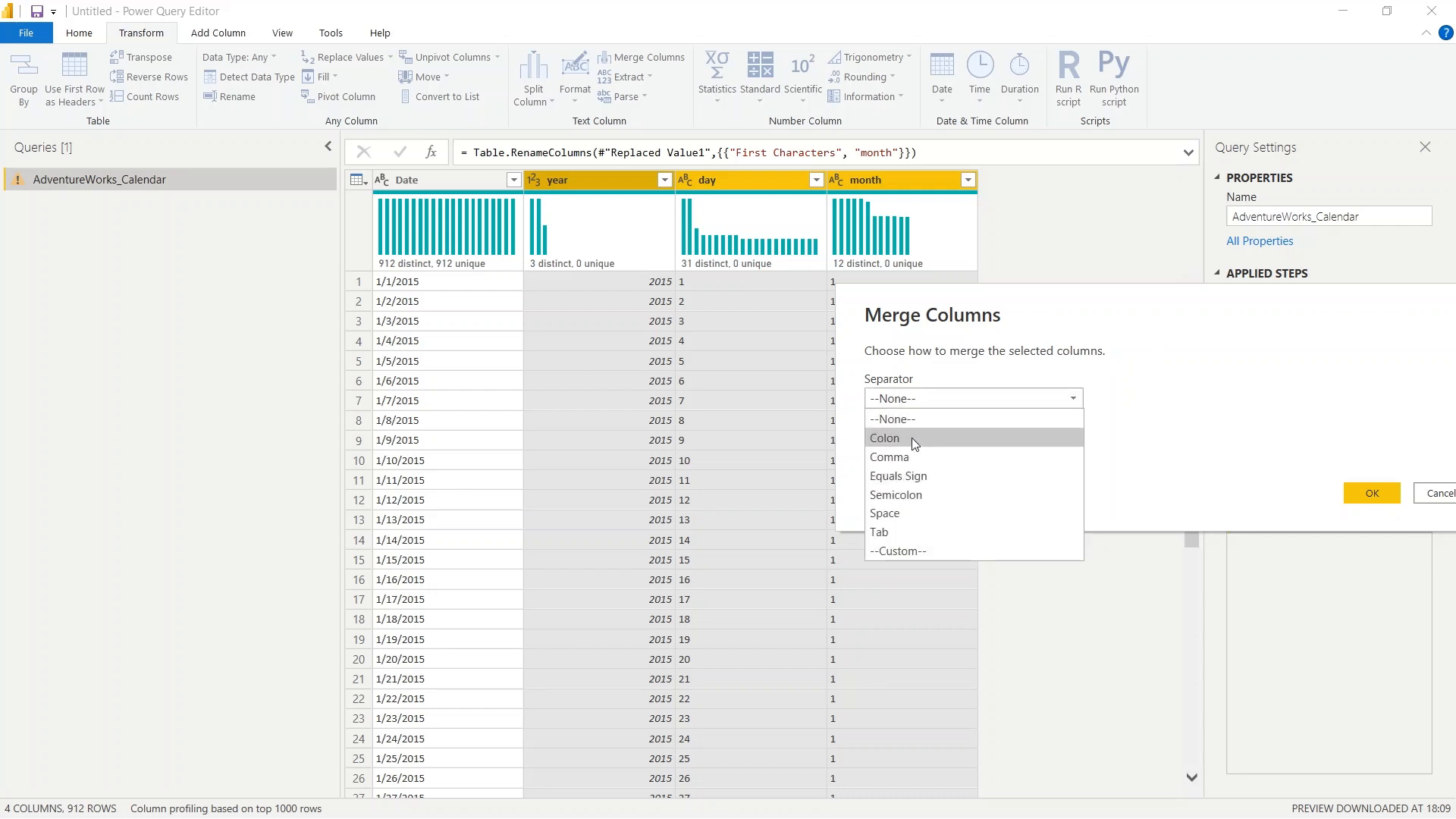
pyautogui.click(911, 552)
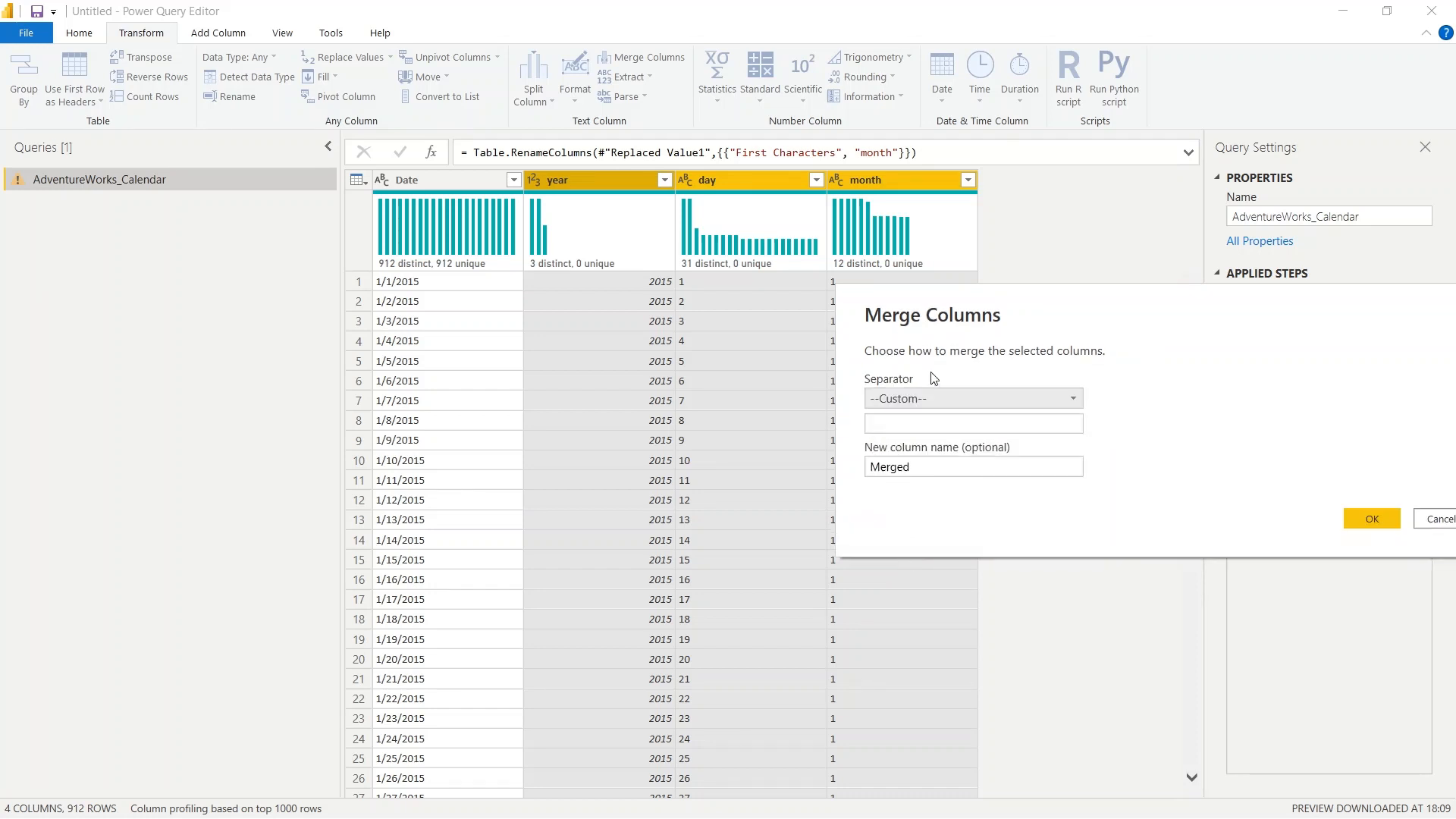
pyautogui.click(911, 424)
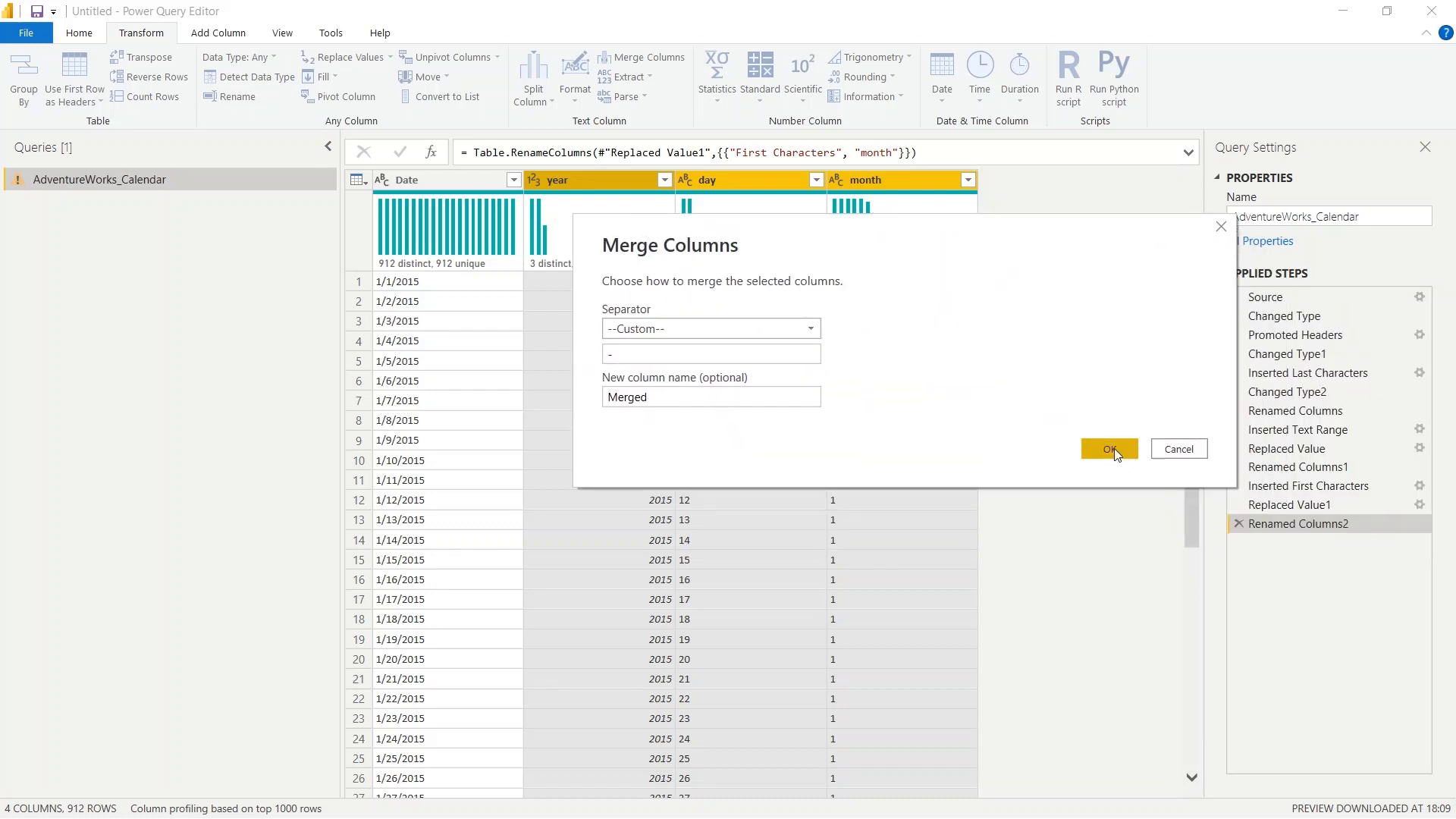
pyautogui.click(1112, 450)
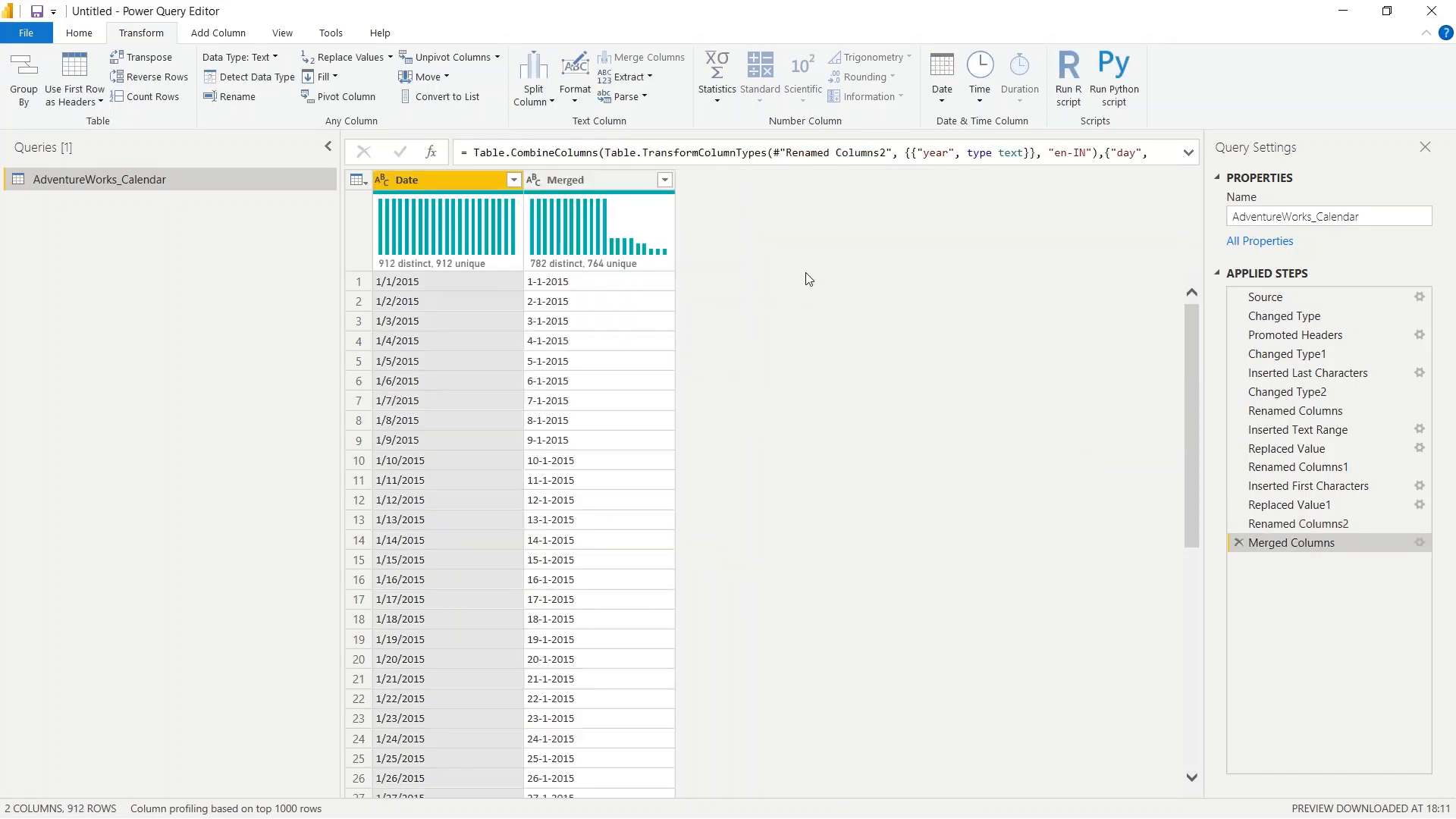
# - Change the Merged column's data type to Date and check its values against the original dates
pyautogui.click(601, 180)
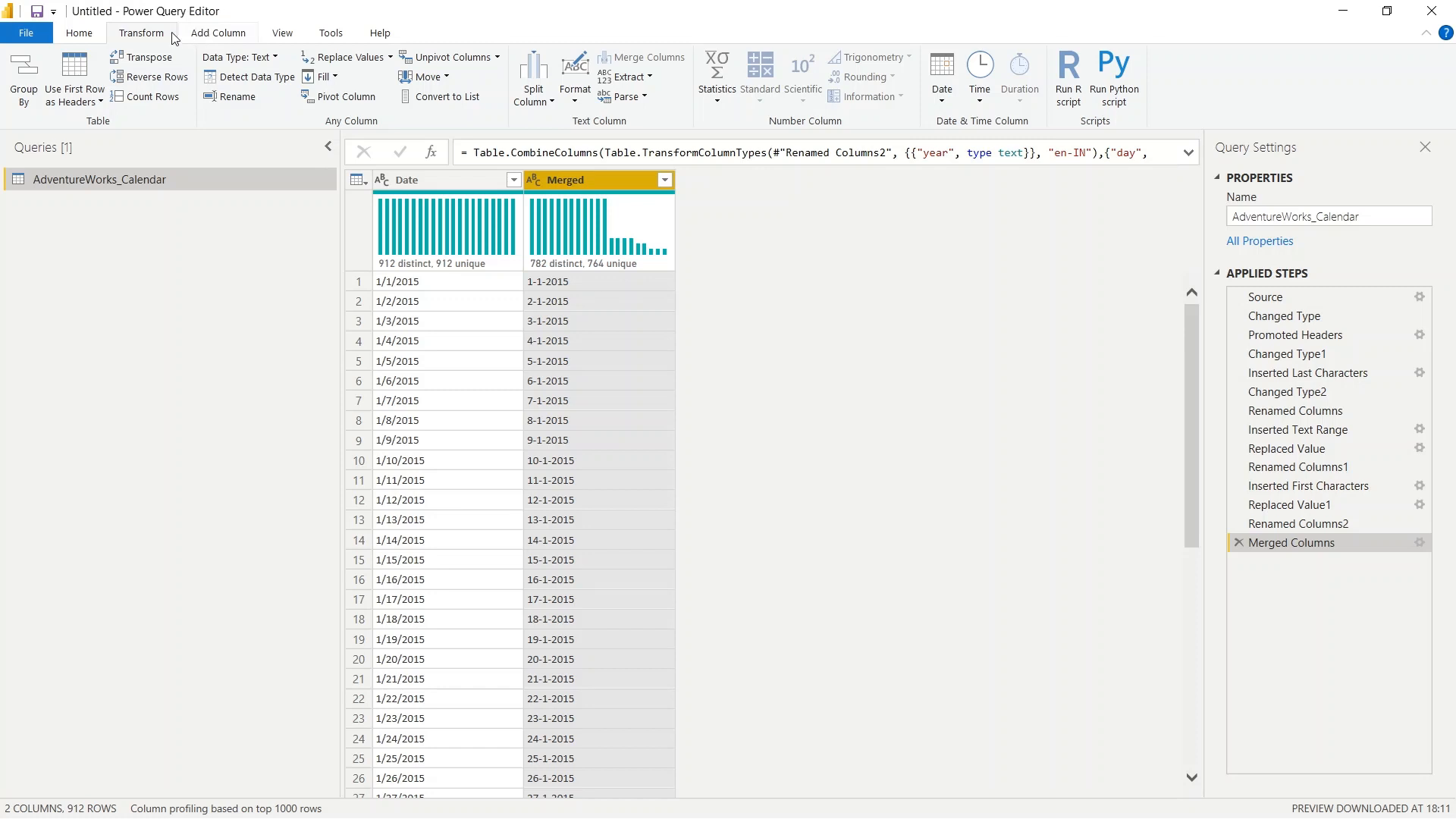
pyautogui.click(535, 181)
pyautogui.click(584, 306)
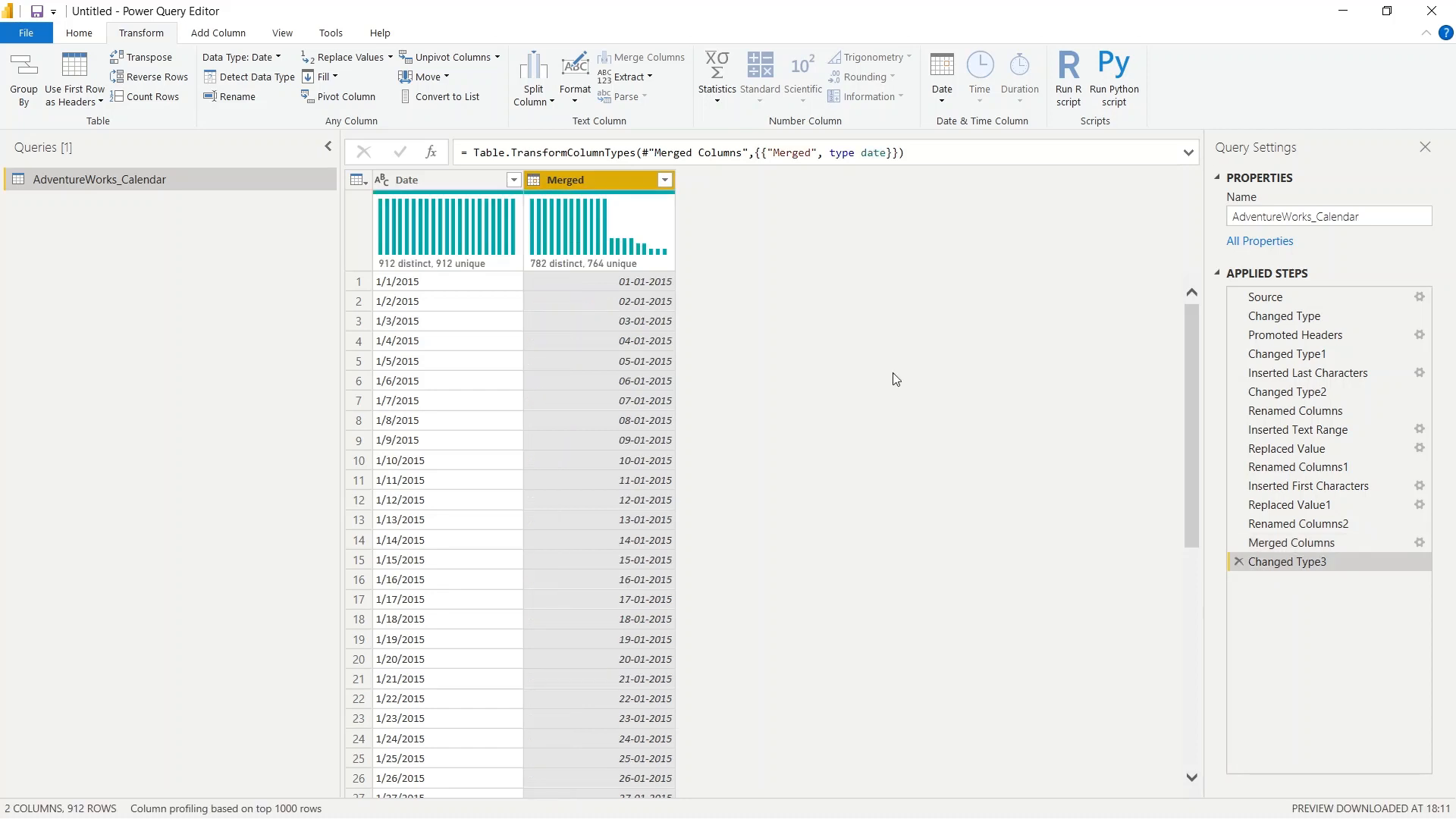
pyautogui.scroll(-8, 754, 508)
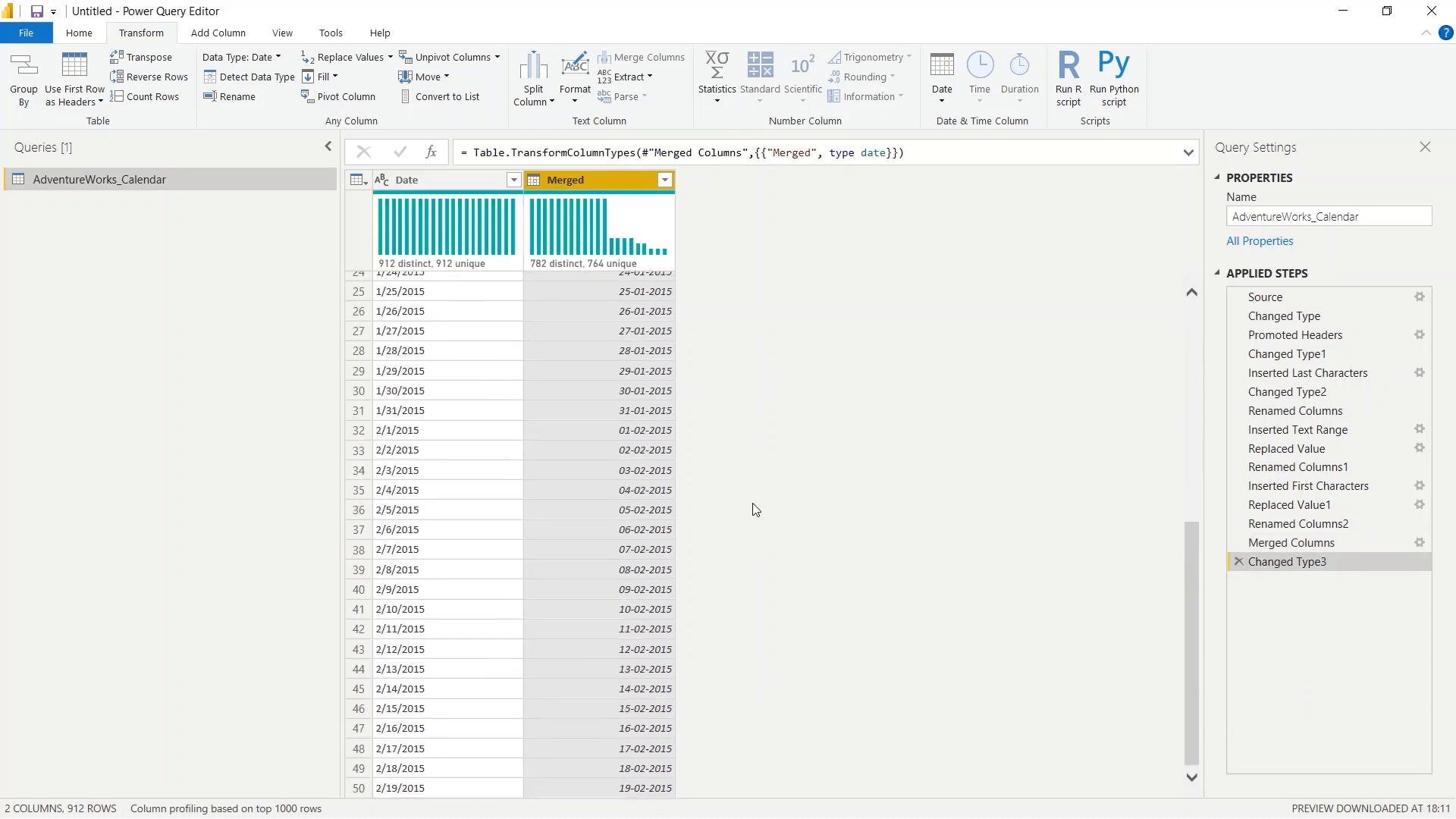
# - Try to rename the Merged column as "Date" while the original text Date column still exists
pyautogui.scroll(8, 755, 508)
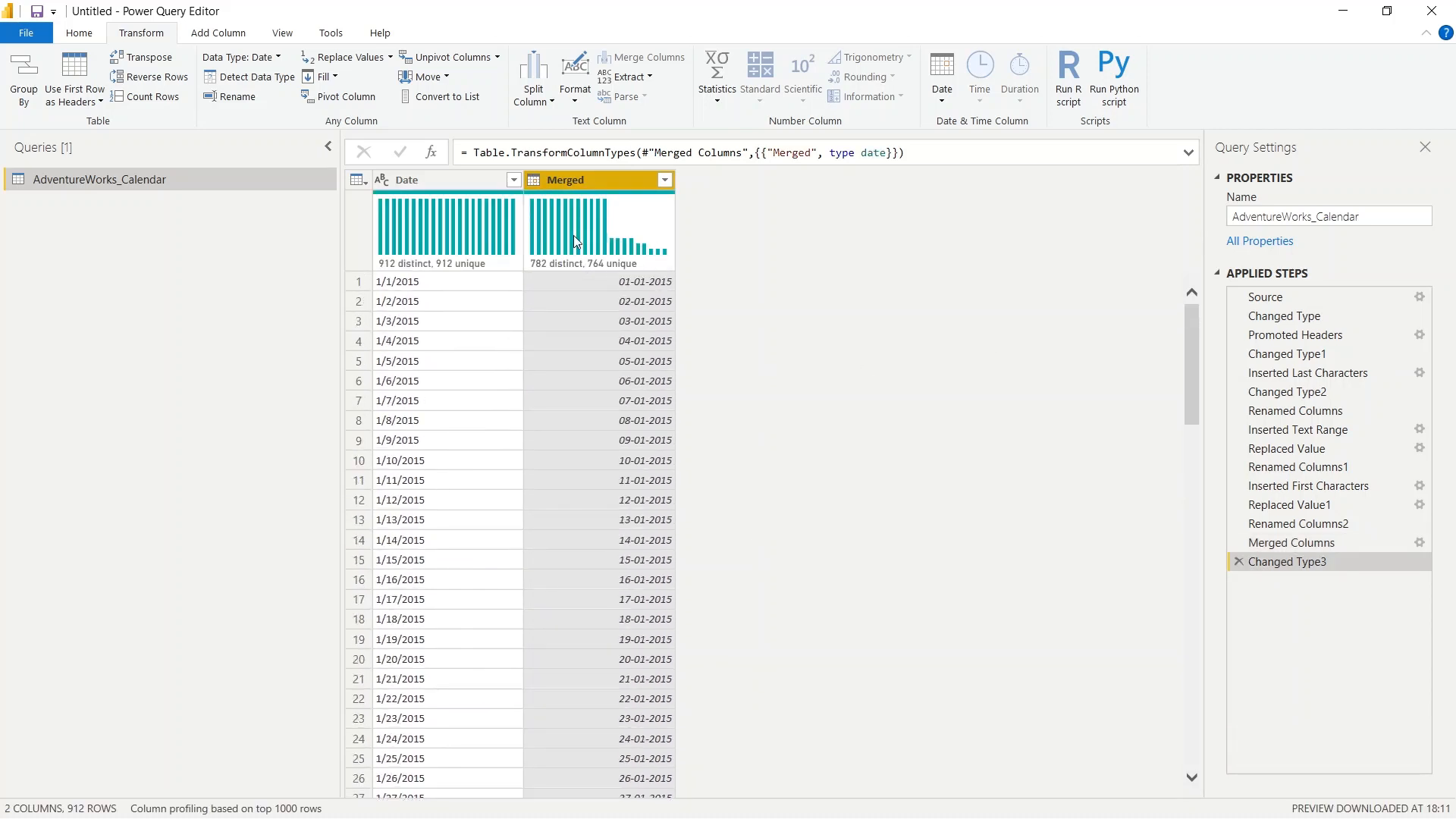
pyautogui.doubleClick(589, 179)
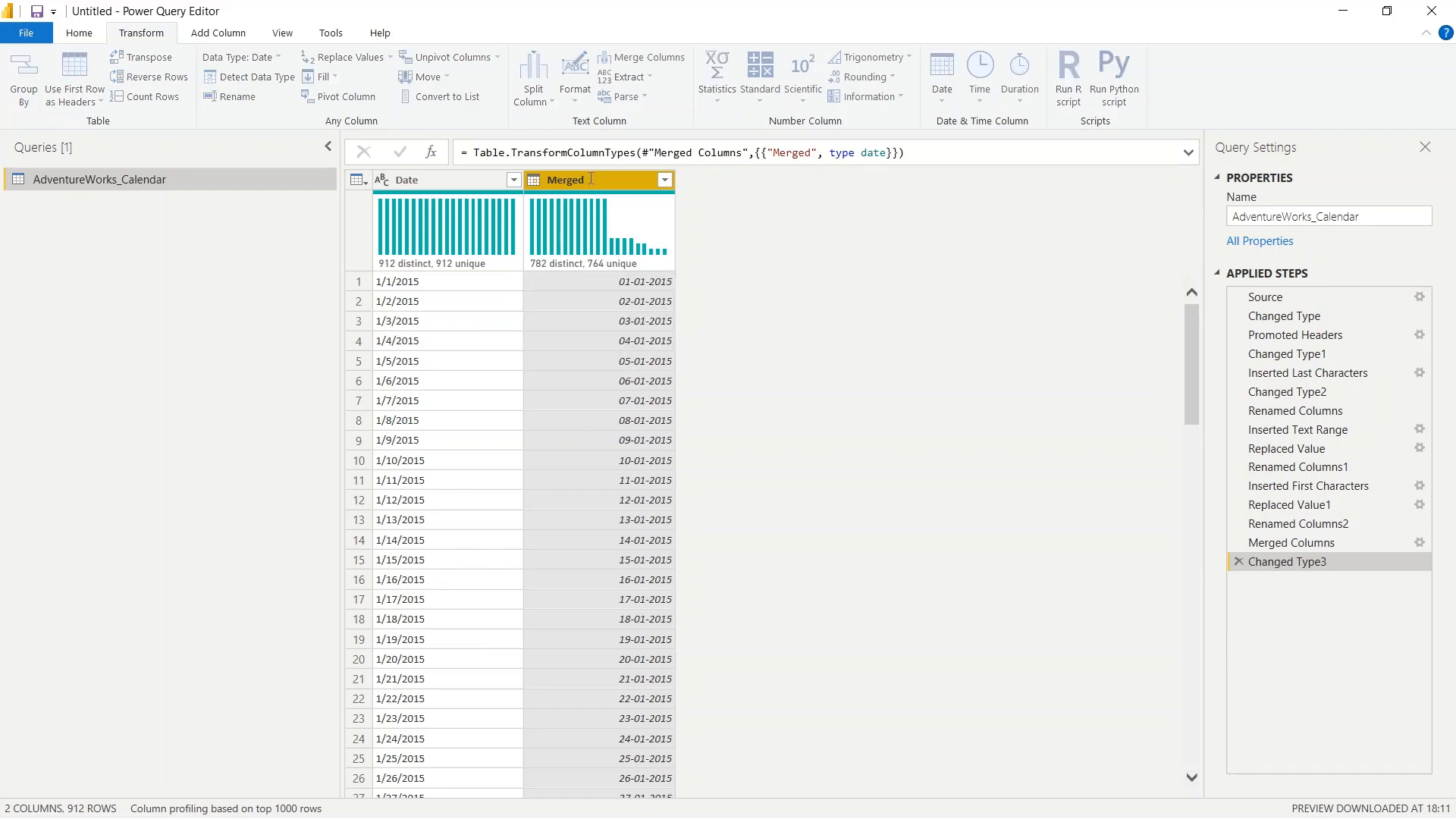
pyautogui.write('Date')
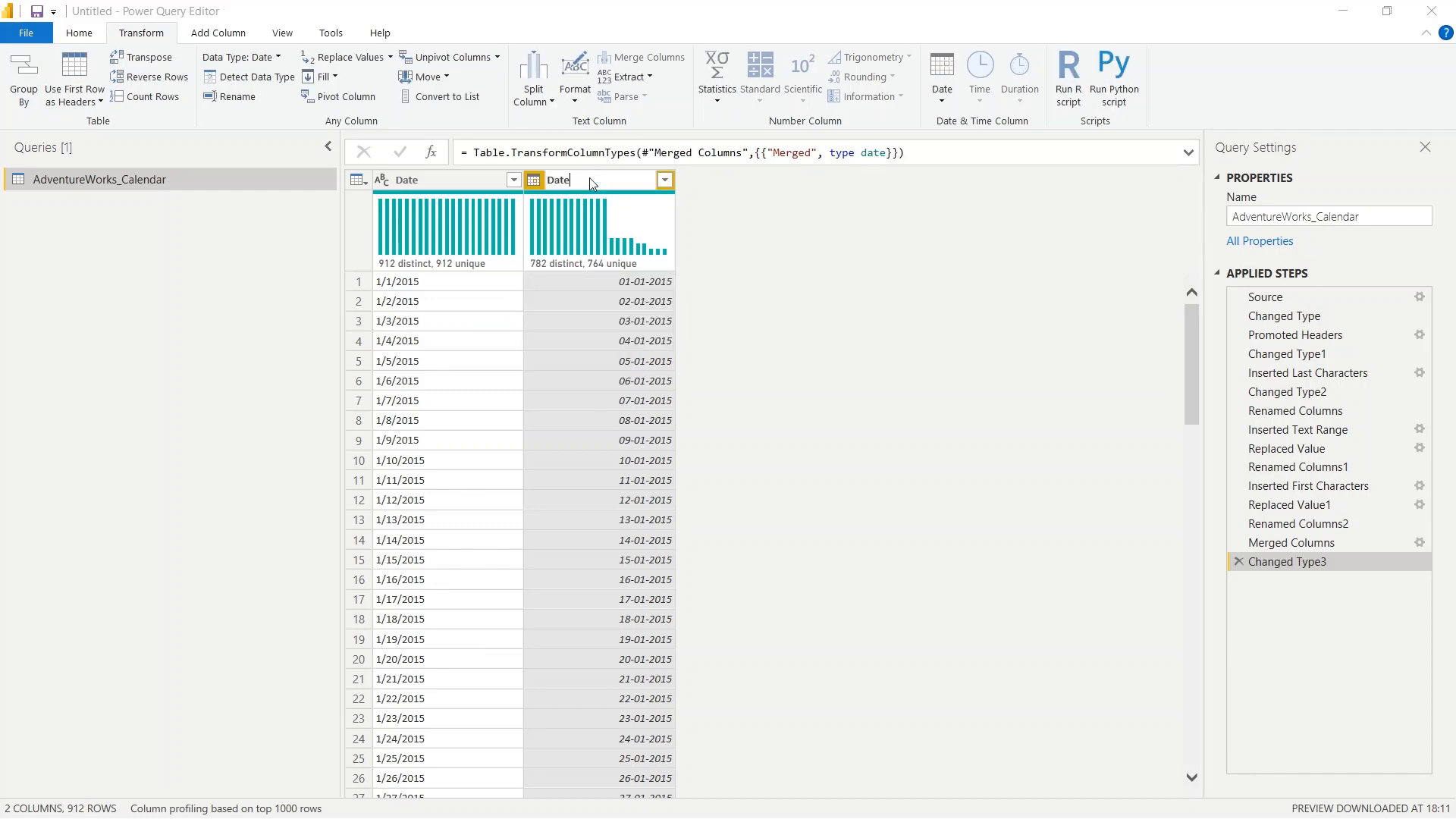
pyautogui.press('Return')
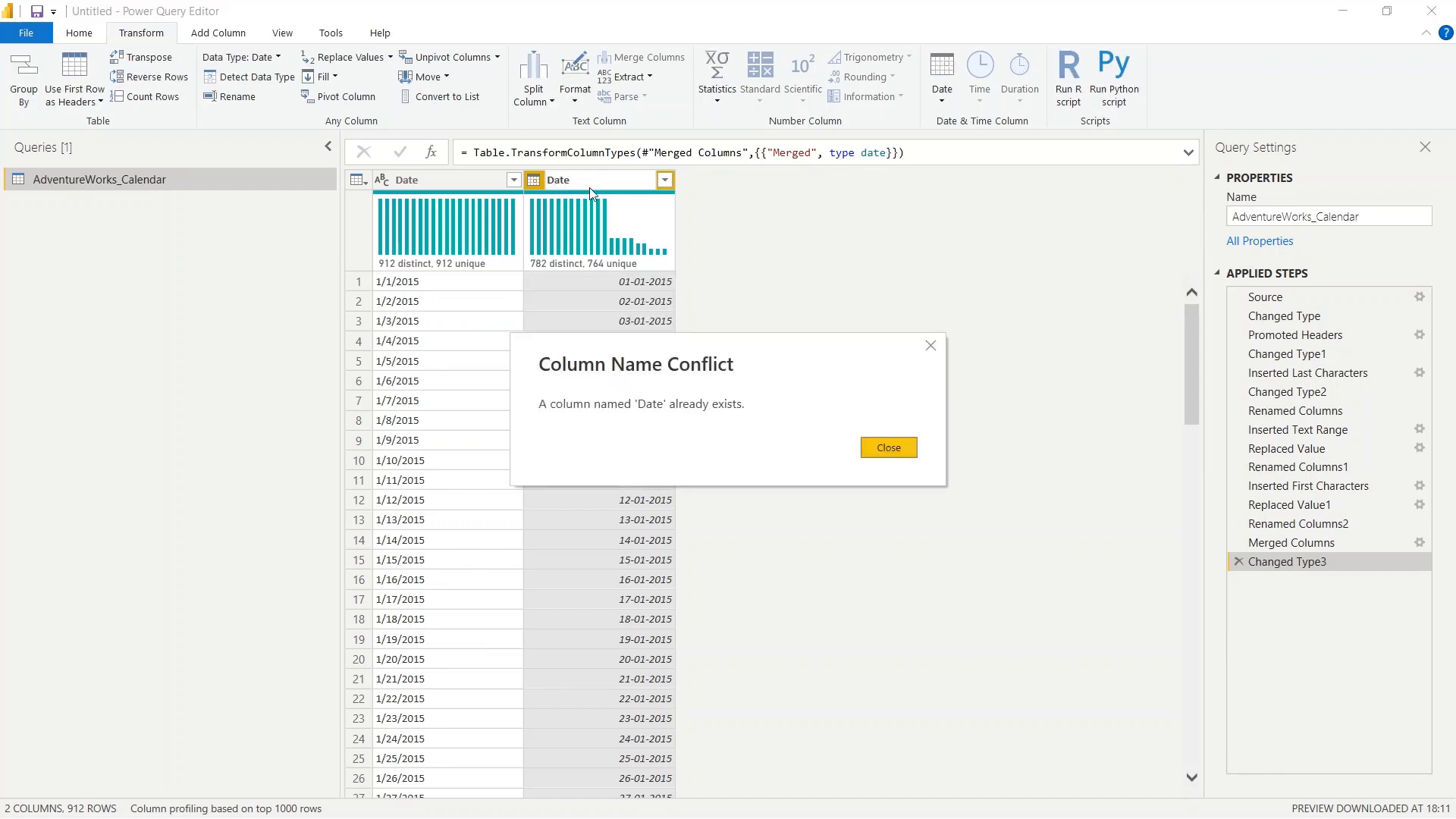
pyautogui.click(934, 345)
# - Remove the original text Date column and rename the Merged column as "Date"
pyautogui.rightClick(425, 182)
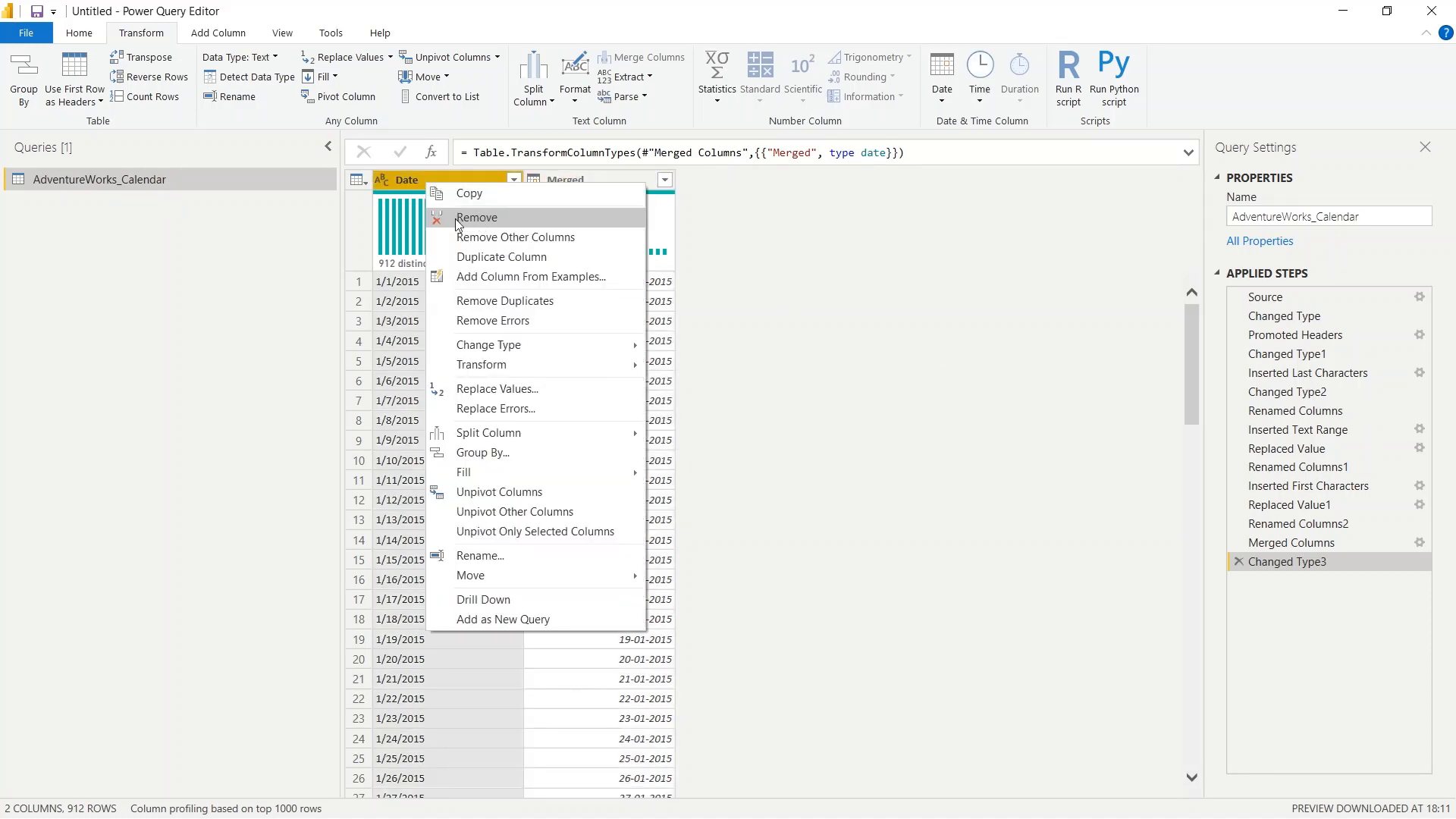
pyautogui.click(512, 218)
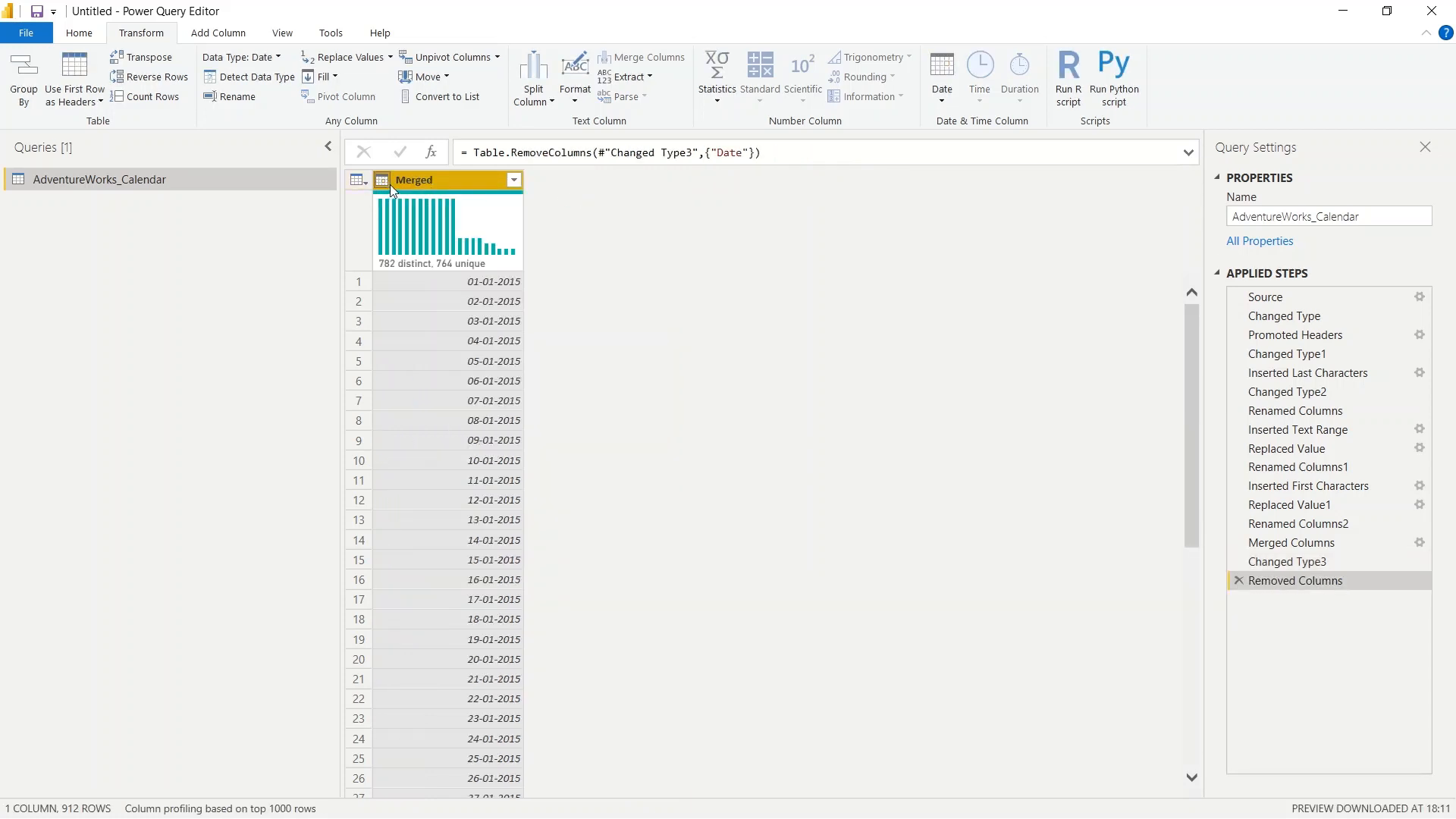
pyautogui.doubleClick(429, 179)
pyautogui.write('Date')
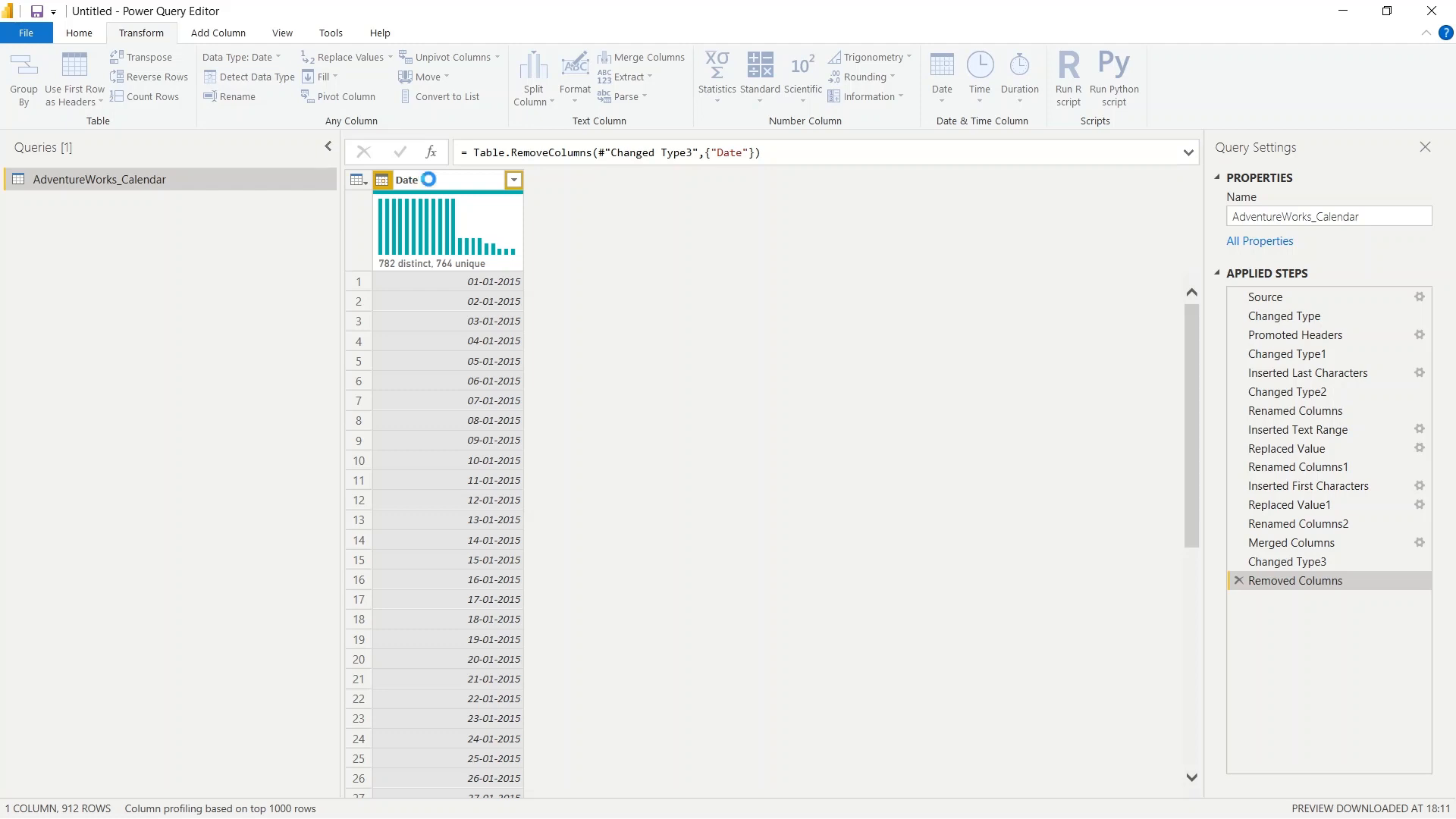
pyautogui.press('Return')
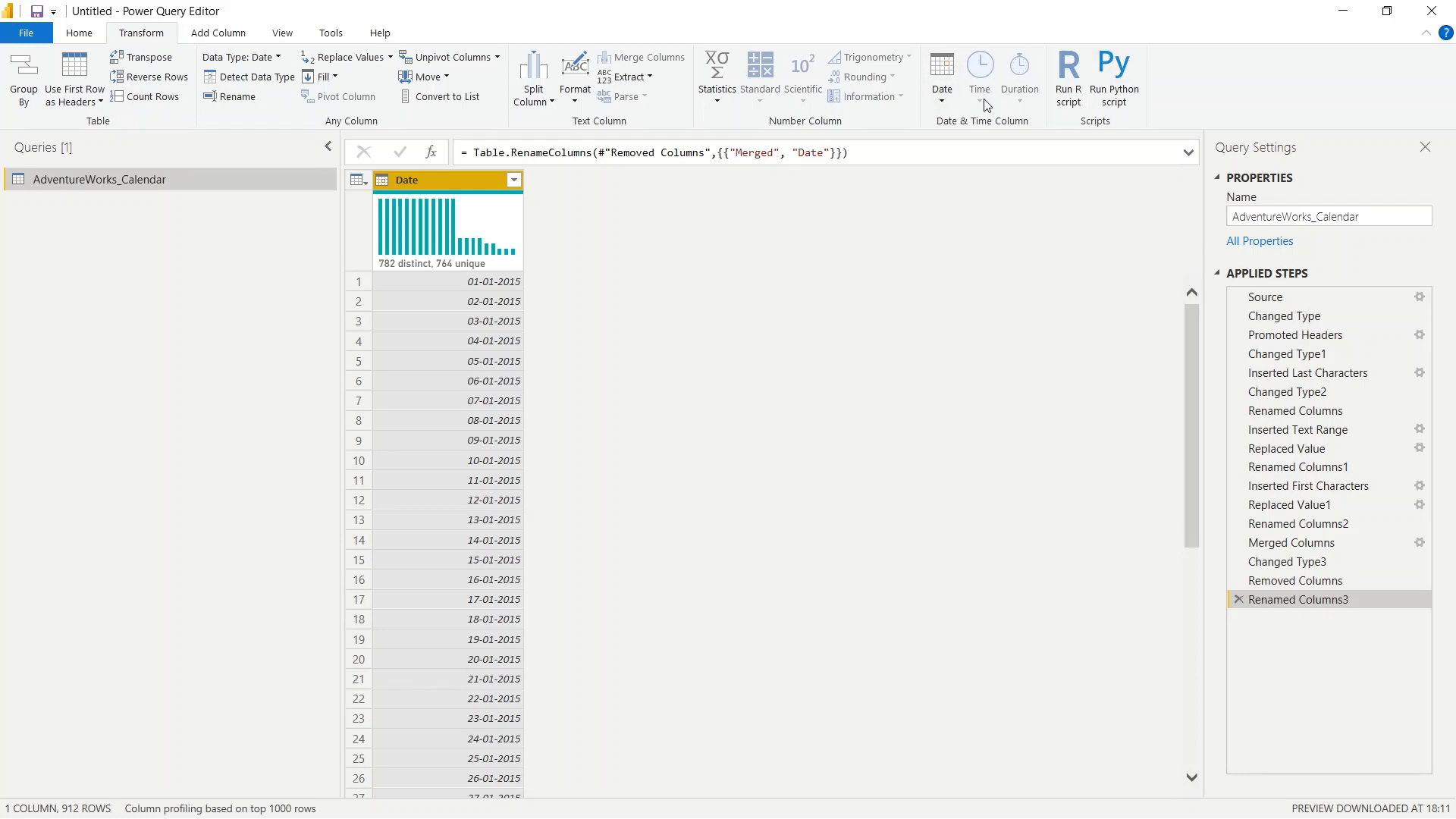
# - Try the Age transformation on the Date column, then delete the Calculated Age step
pyautogui.click(941, 100)
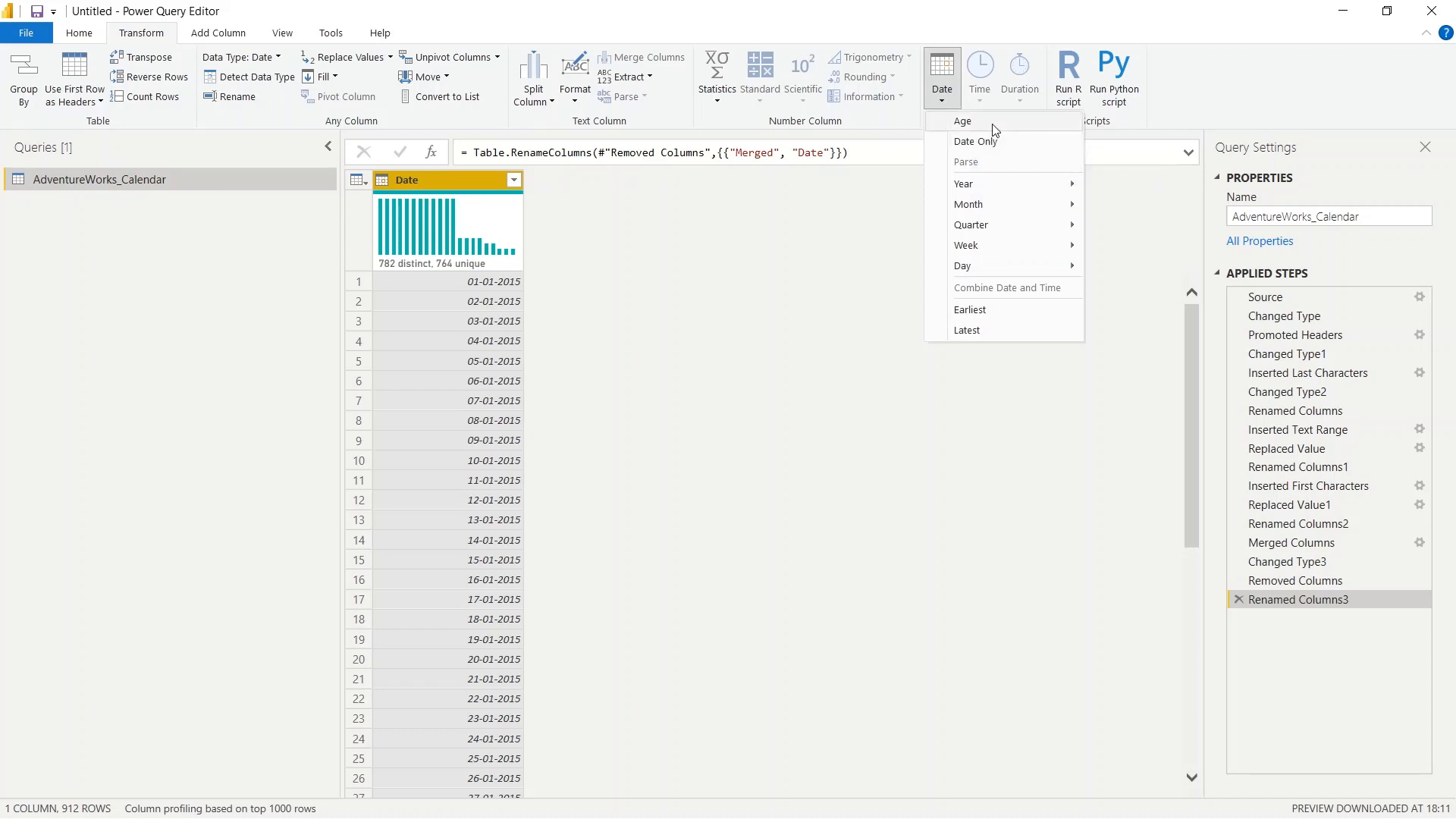
pyautogui.click(491, 289)
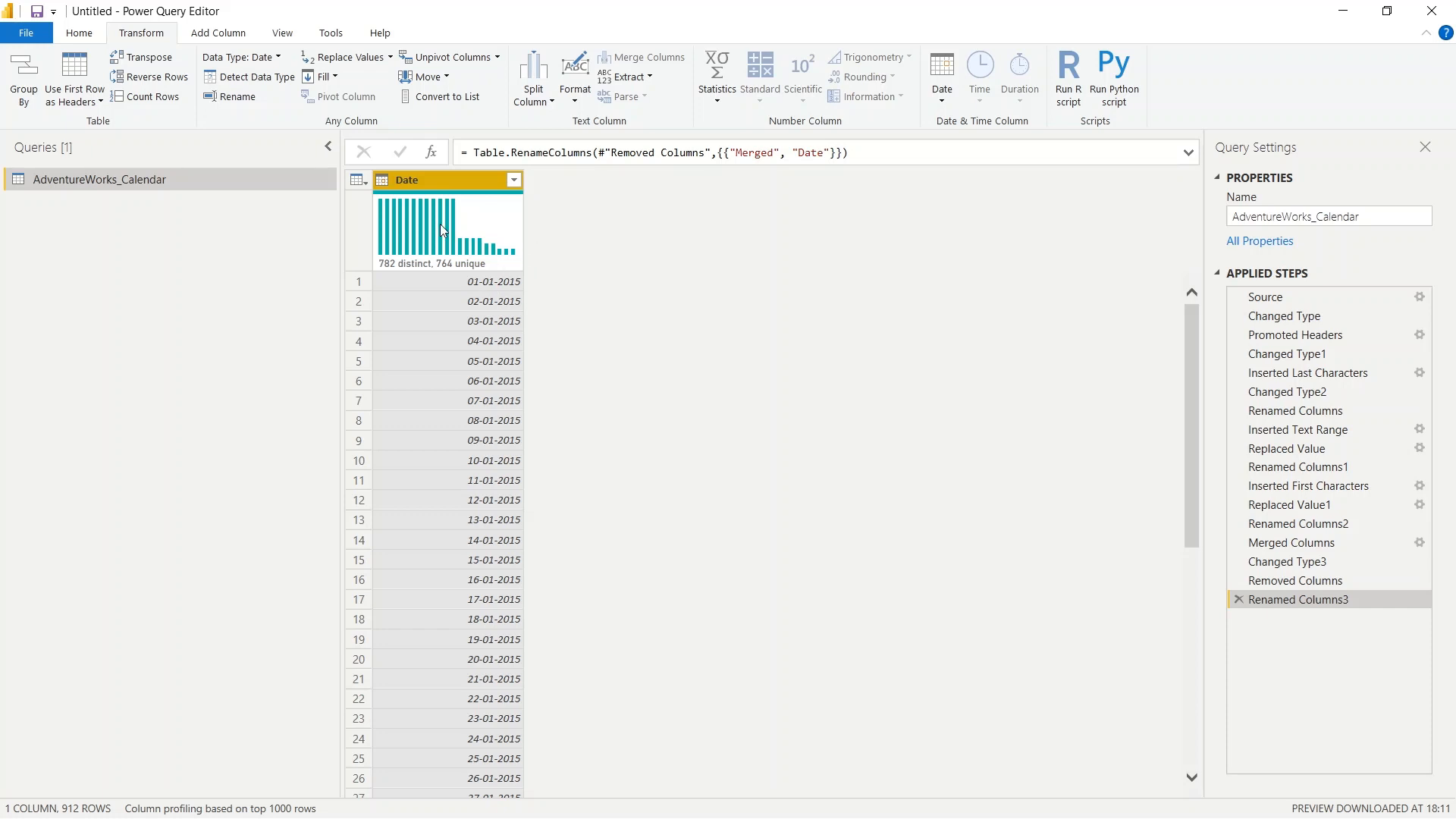
pyautogui.click(939, 99)
pyautogui.click(993, 123)
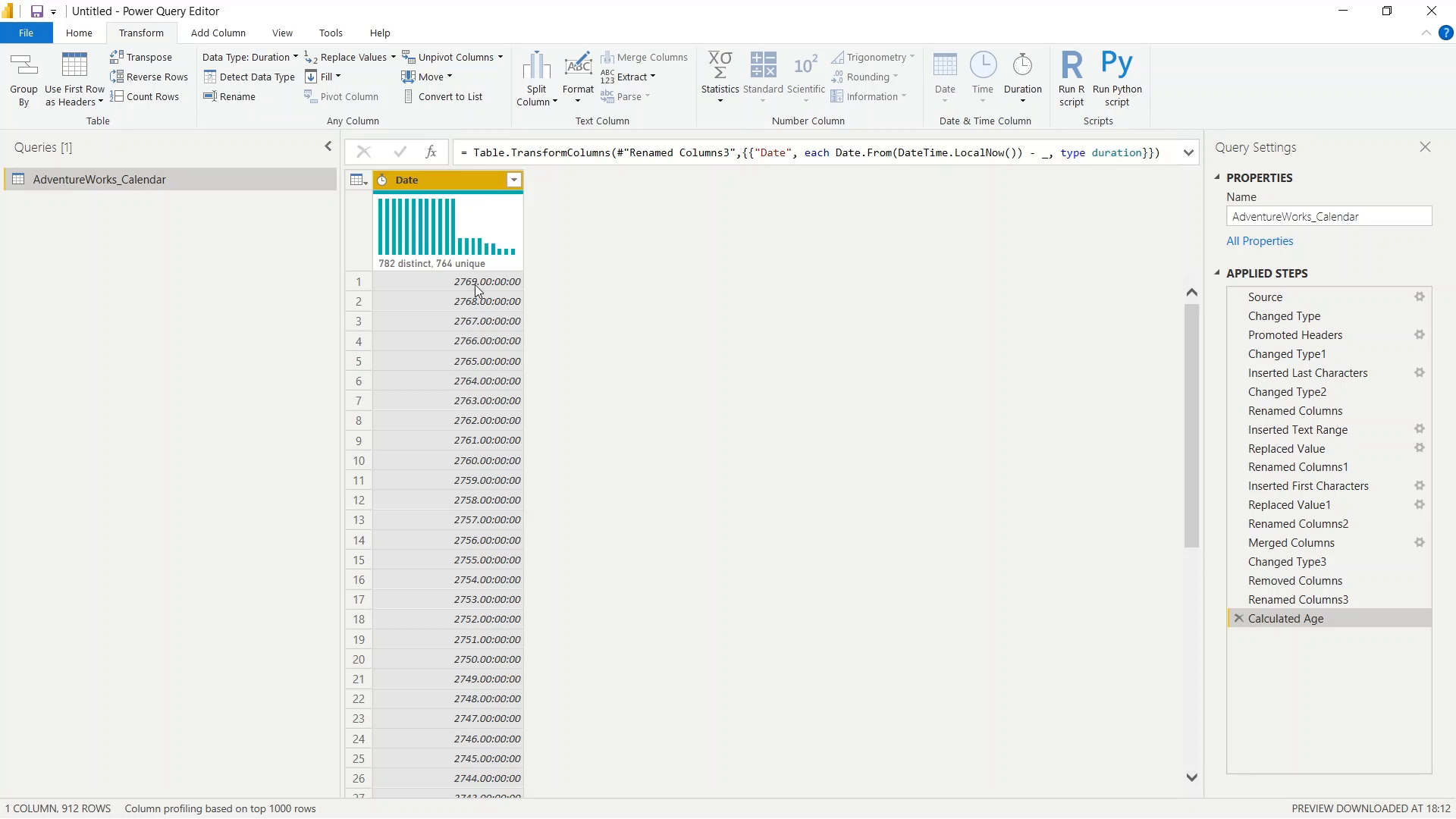
pyautogui.moveTo(448, 271)
pyautogui.click(1237, 618)
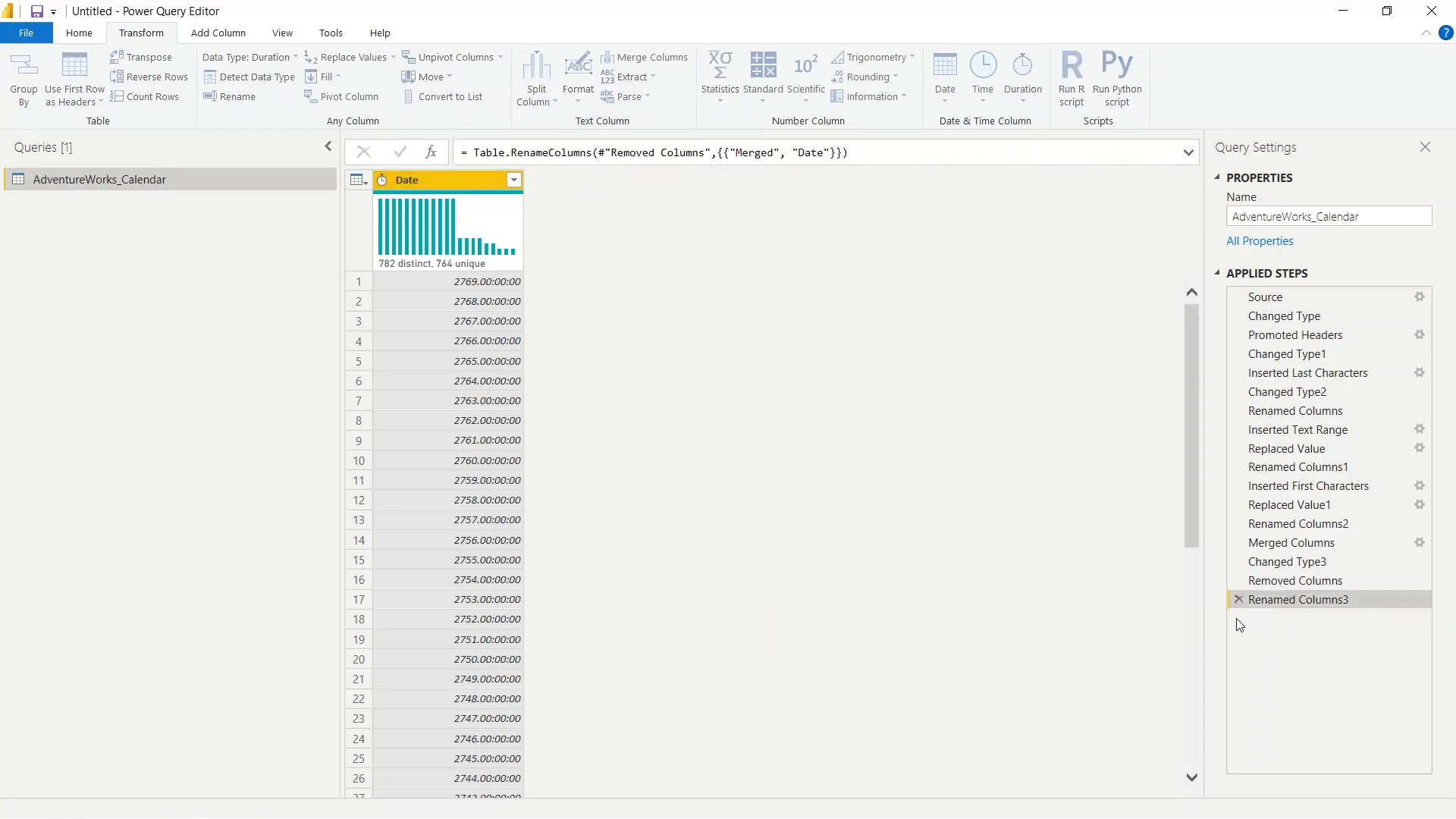
# - Try the Date Only transformation on the Date column, check its values, and delete the Extracted Date step
pyautogui.click(943, 91)
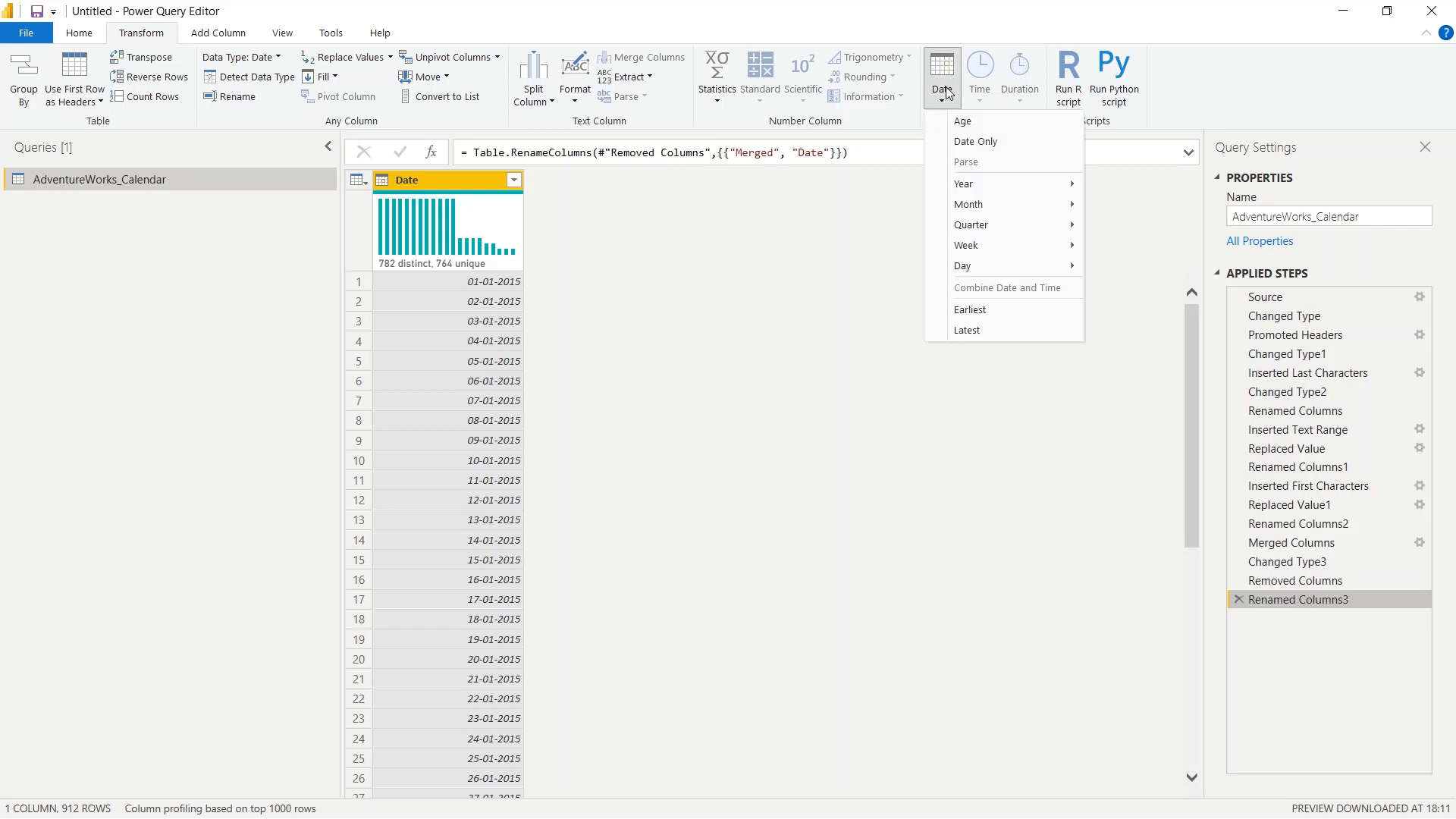
pyautogui.click(993, 148)
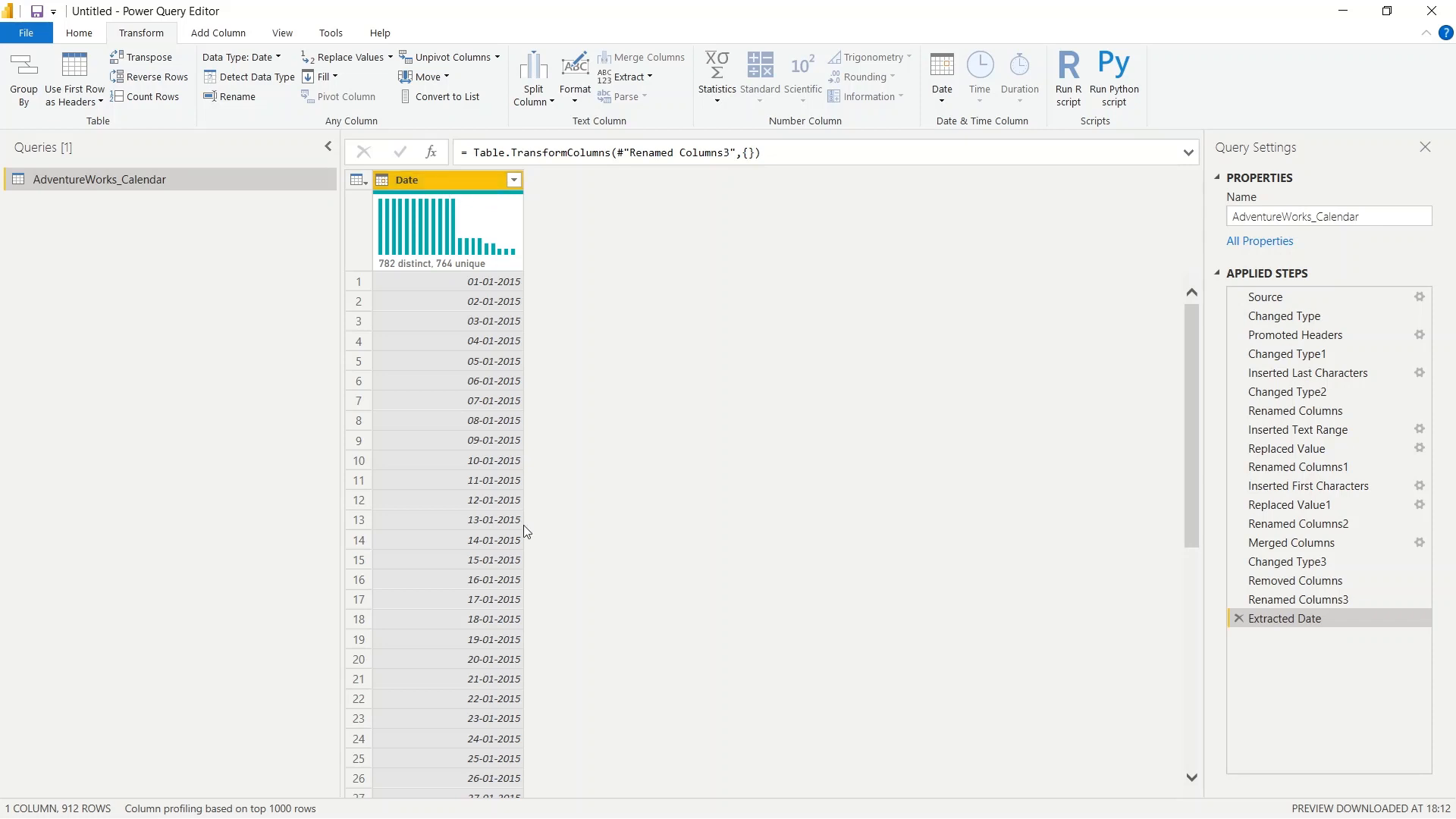
pyautogui.scroll(-8, 481, 562)
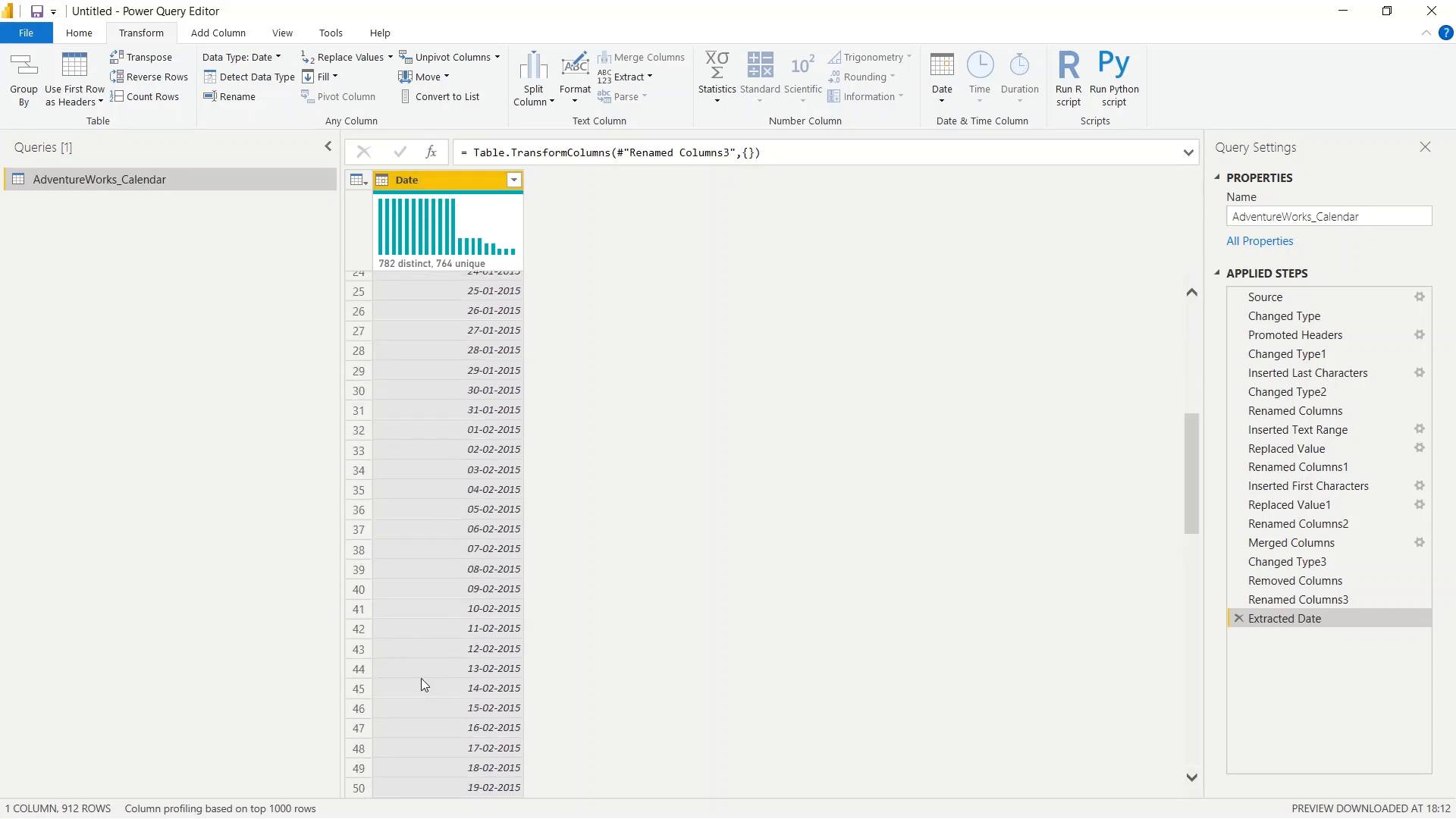
pyautogui.scroll(8, 452, 598)
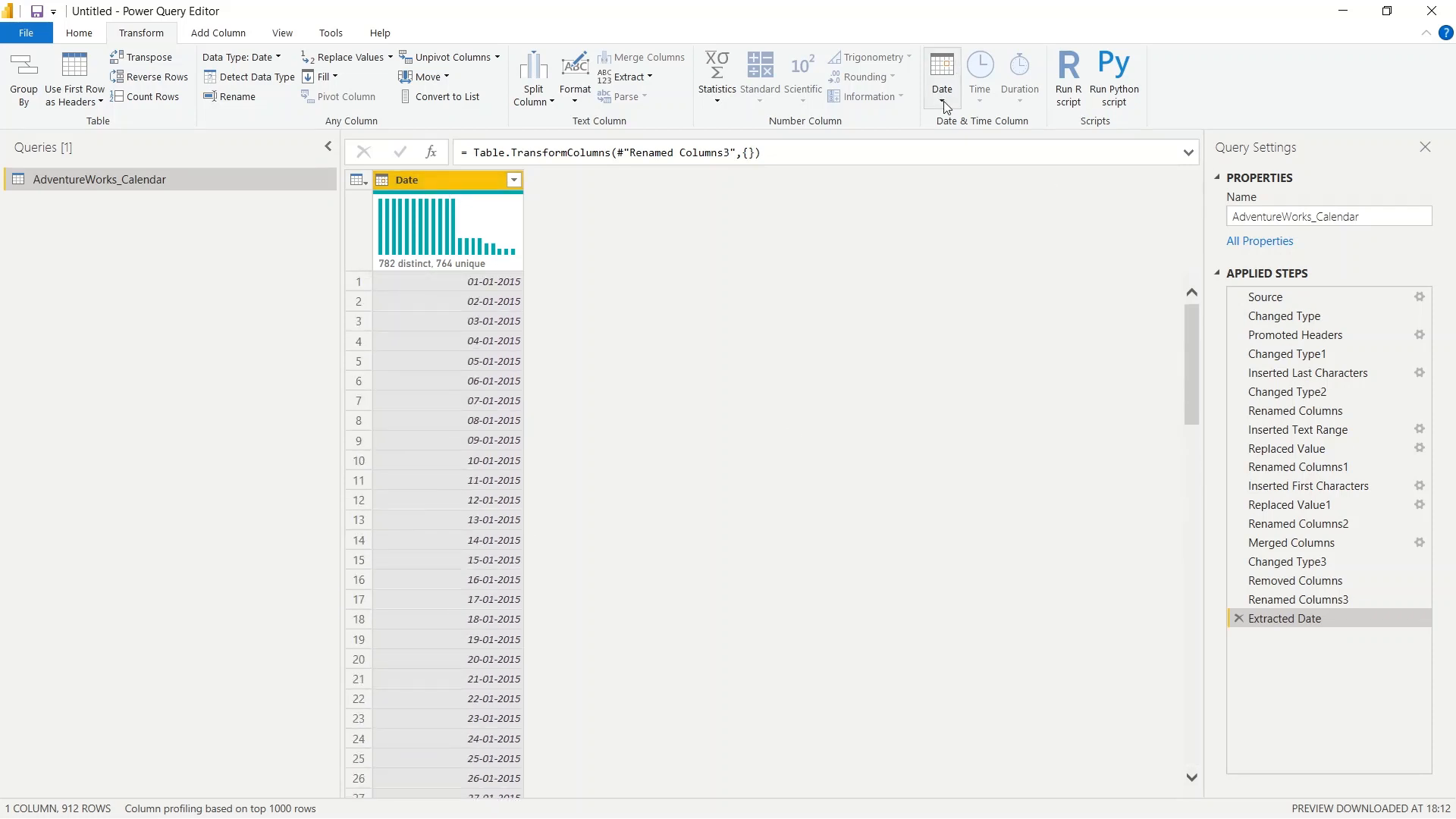
pyautogui.click(1239, 618)
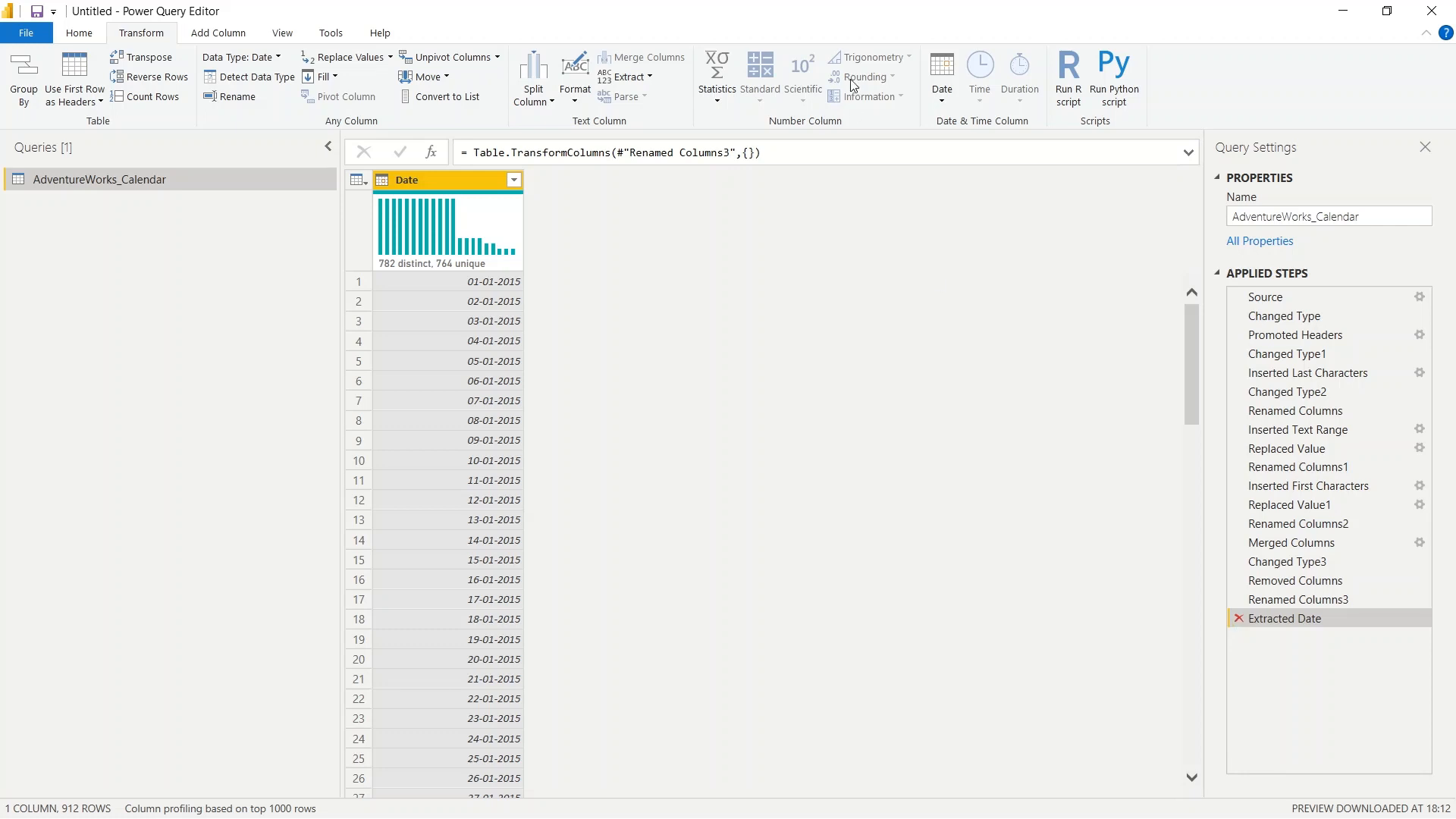
# - Add a new column containing the year extracted from the Date column
pyautogui.click(949, 100)
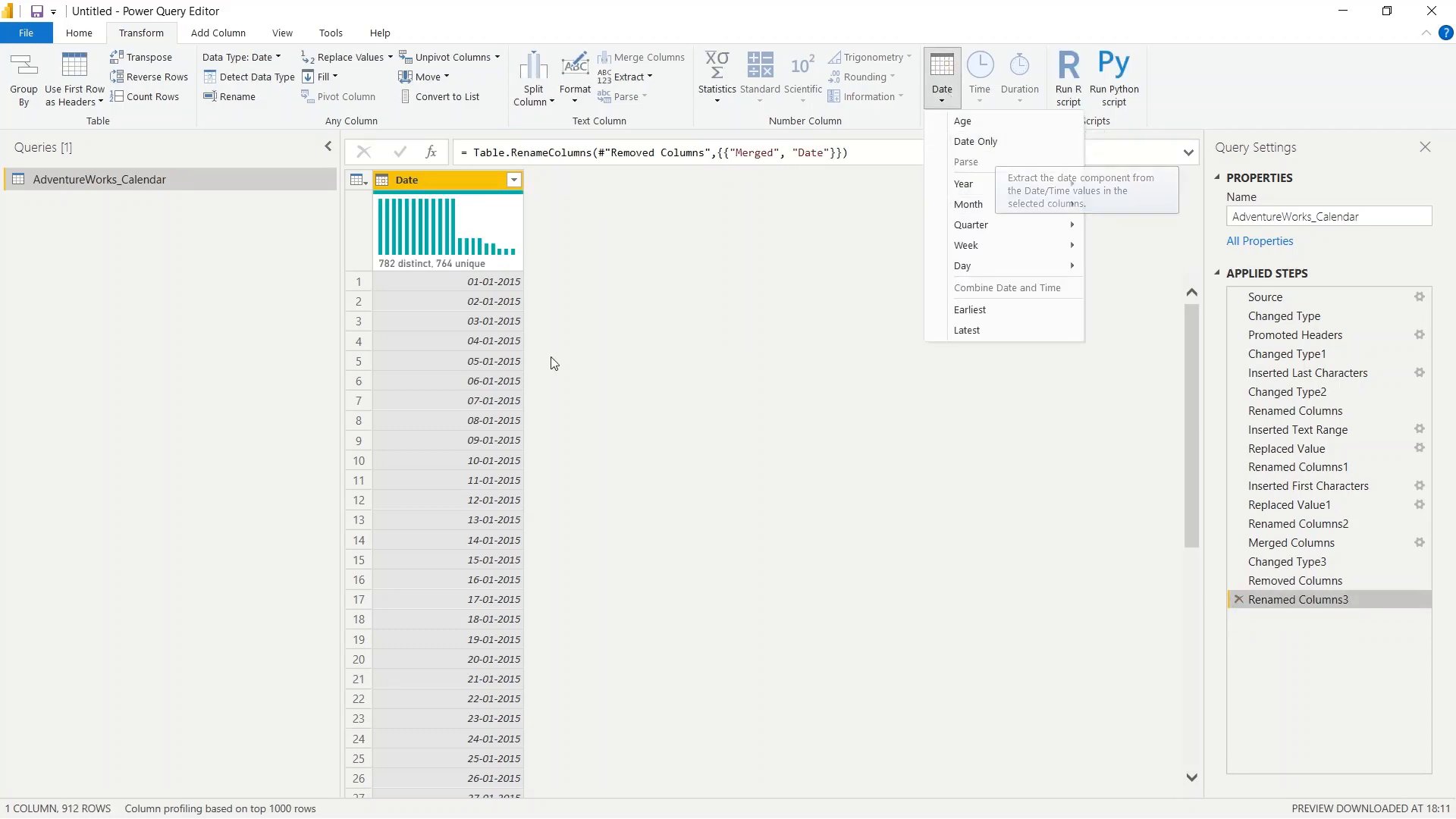
pyautogui.click(729, 316)
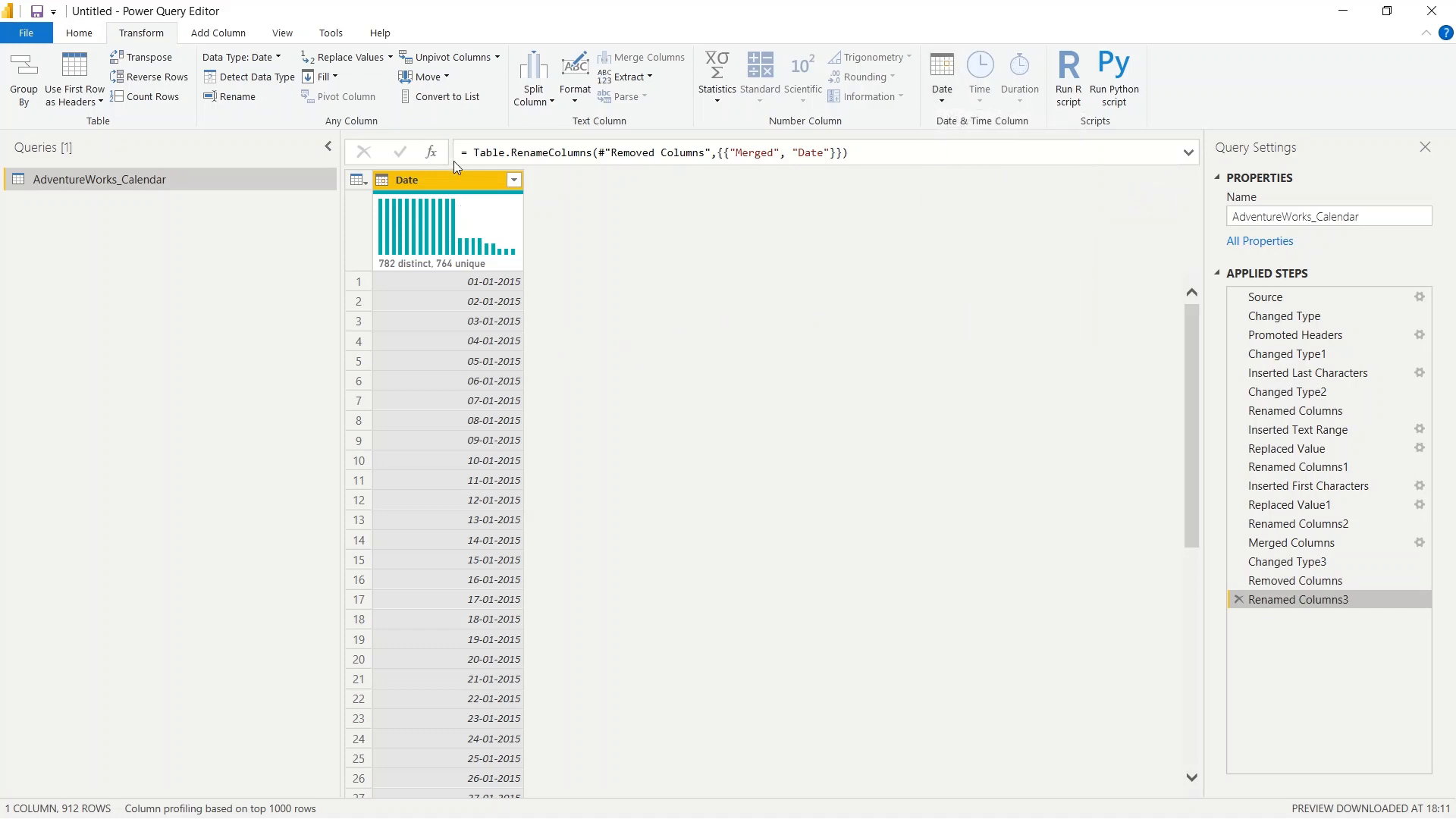
pyautogui.click(209, 36)
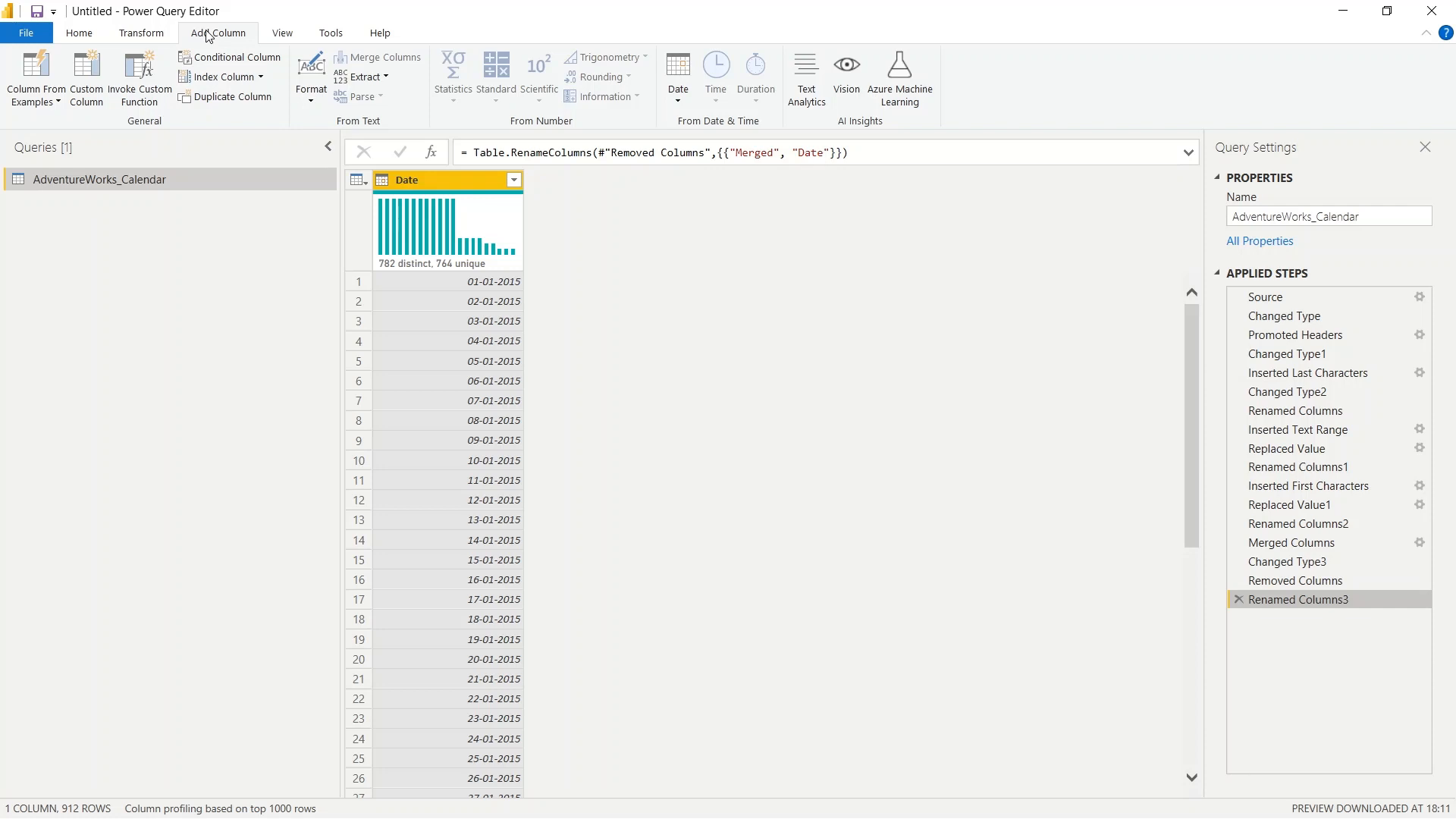
pyautogui.click(671, 99)
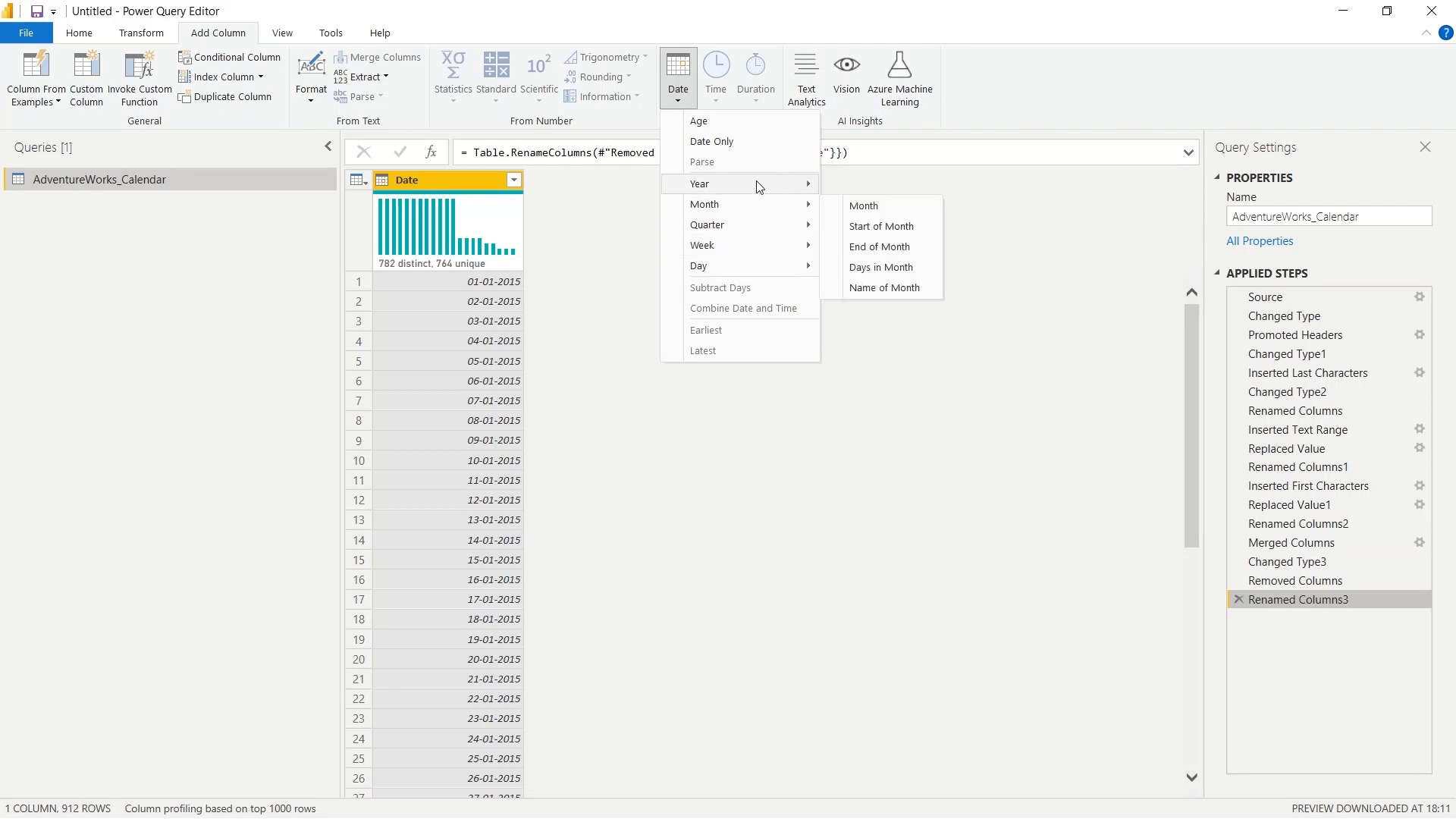
pyautogui.moveTo(760, 186)
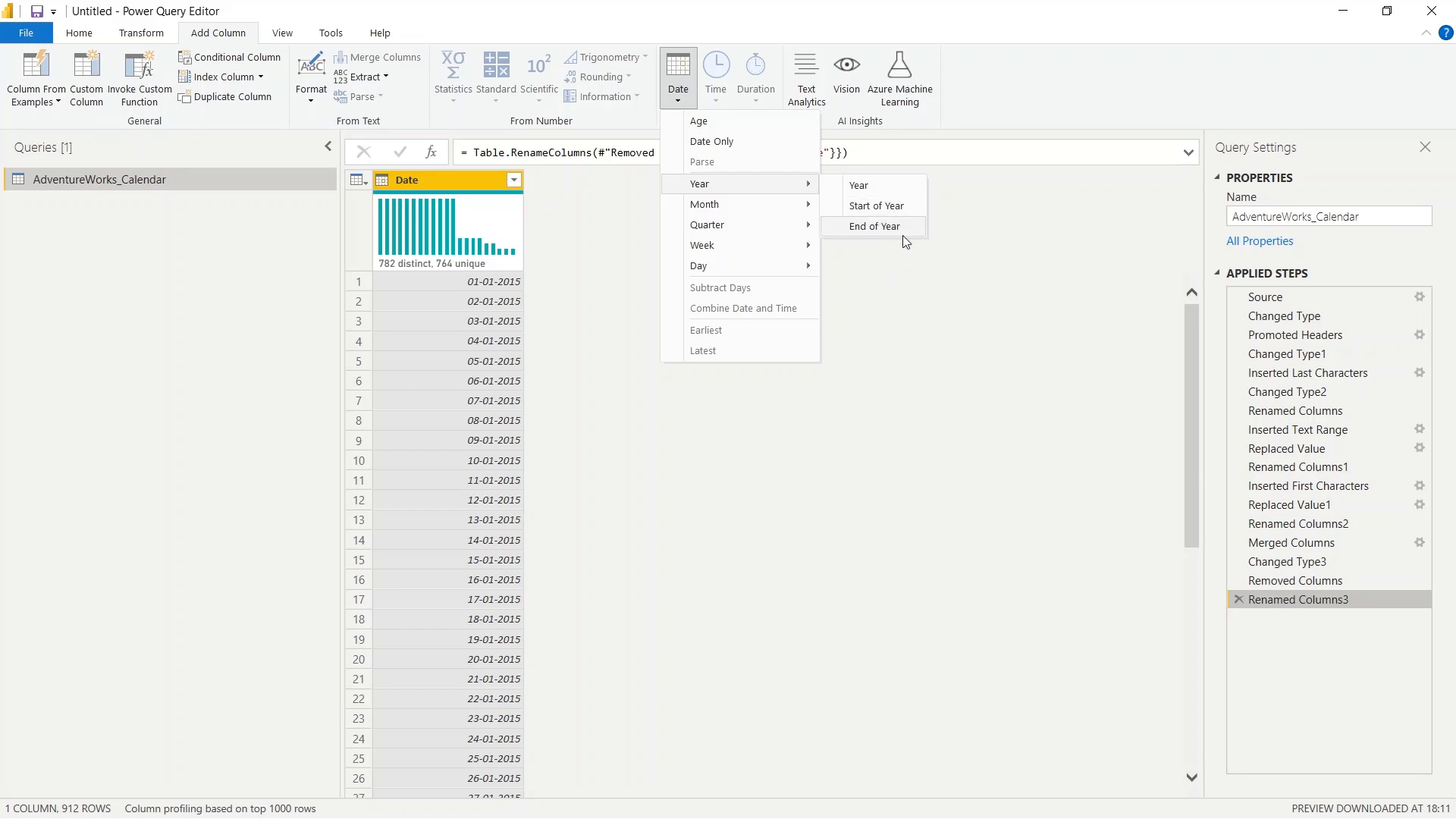
pyautogui.click(897, 187)
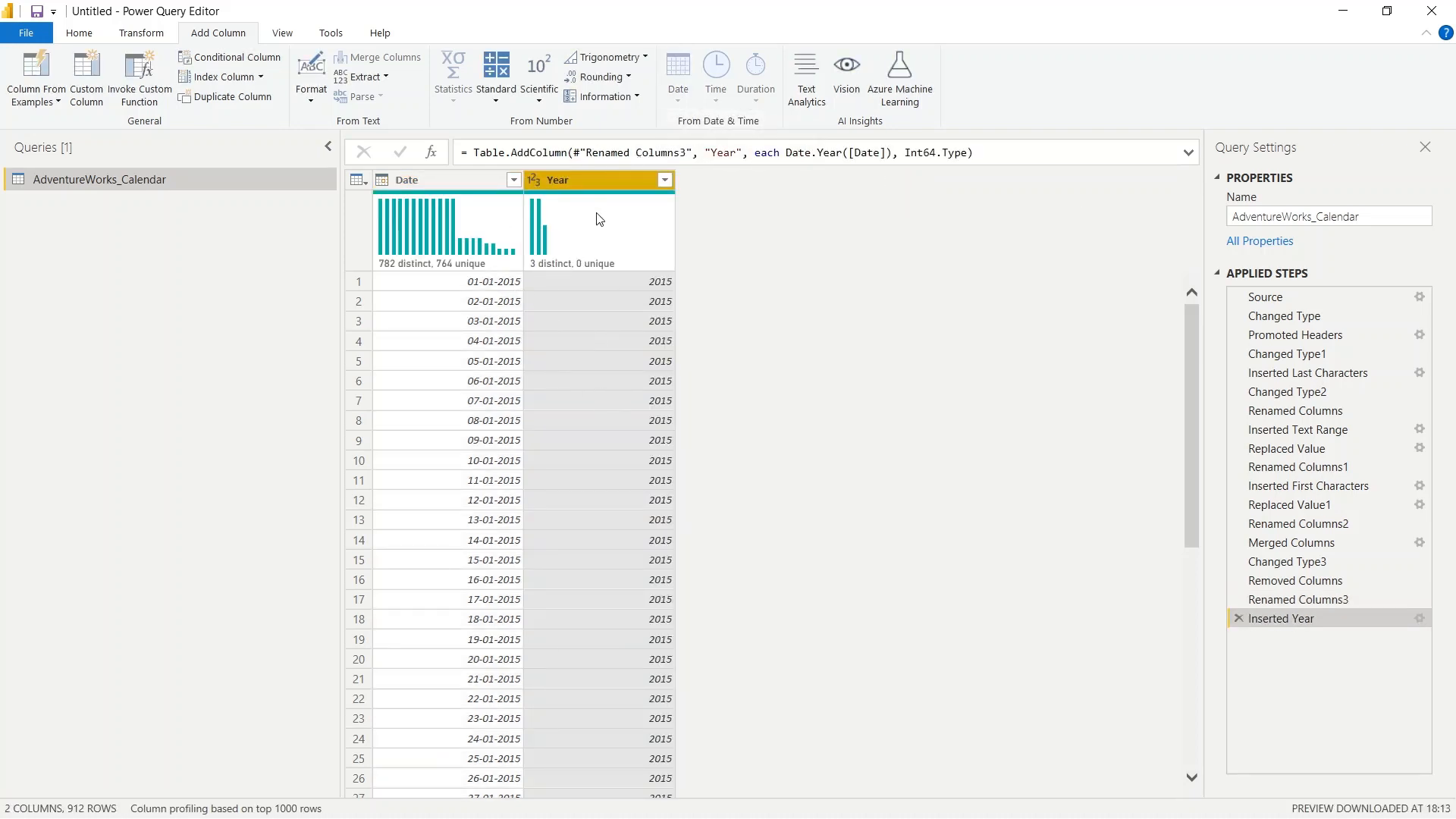
# - Add a new column with the month number extracted from the Date column and check its values against the dates
pyautogui.click(444, 183)
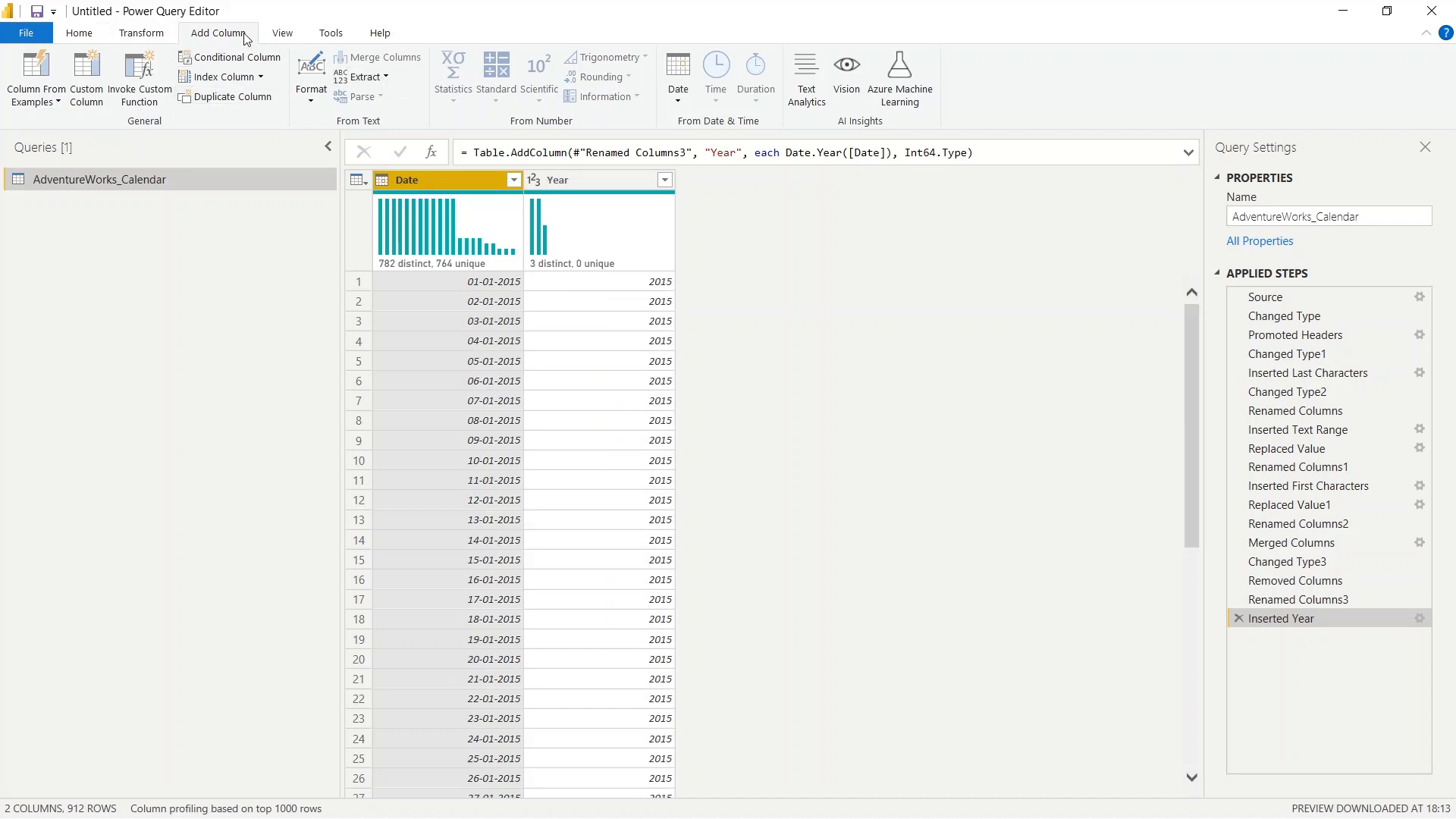
pyautogui.click(679, 84)
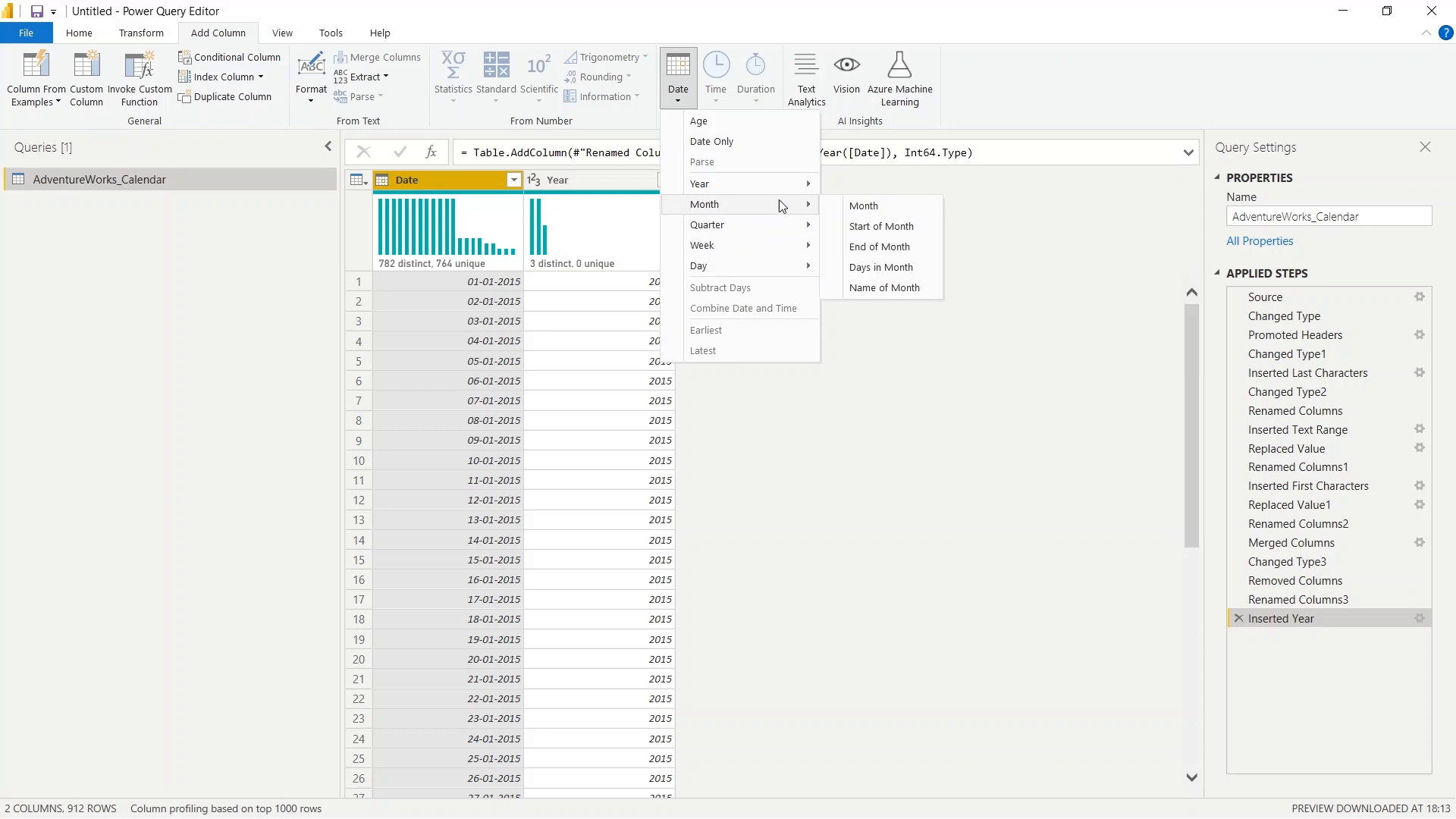
pyautogui.click(892, 211)
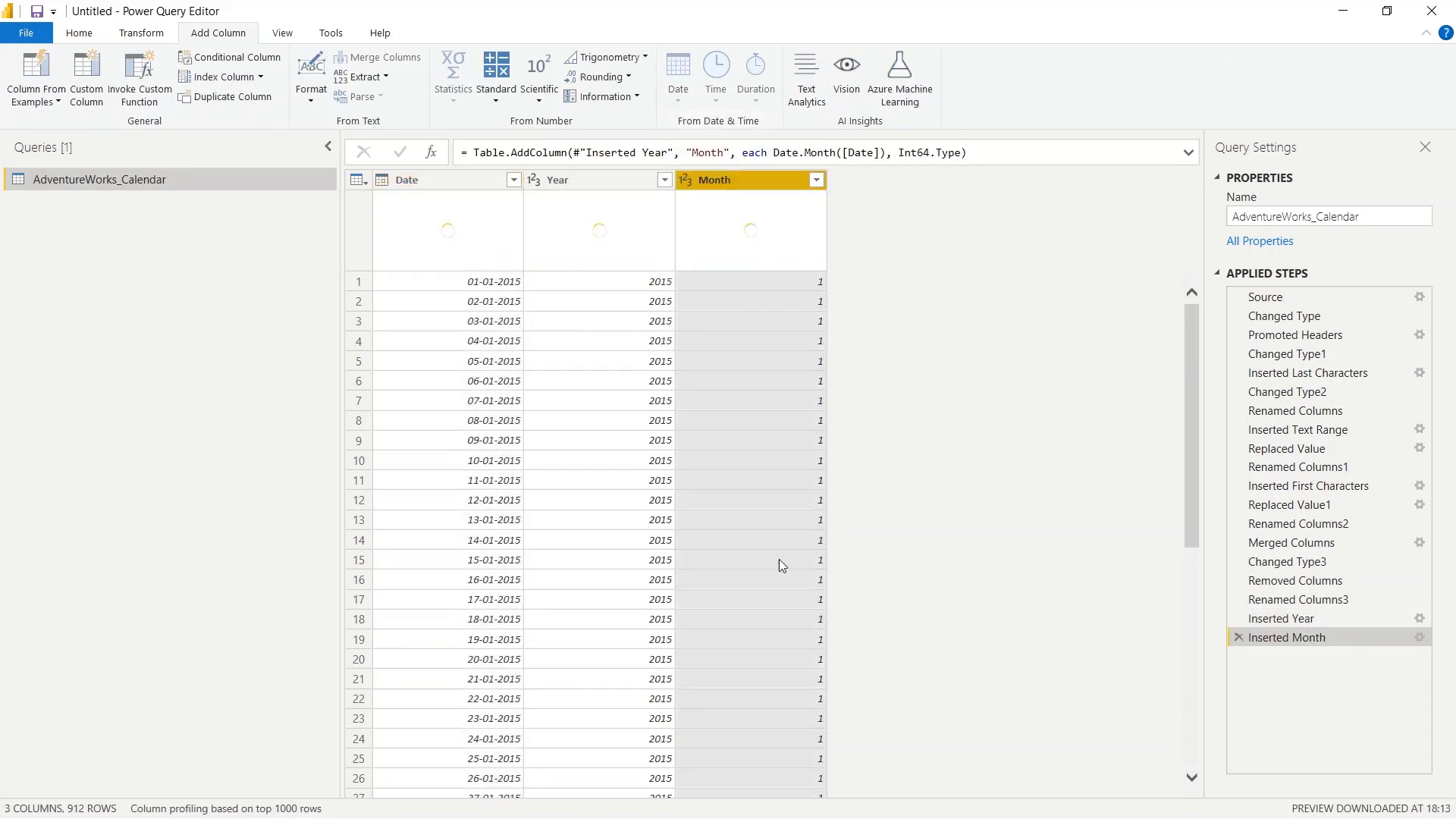
pyautogui.scroll(-20, 735, 357)
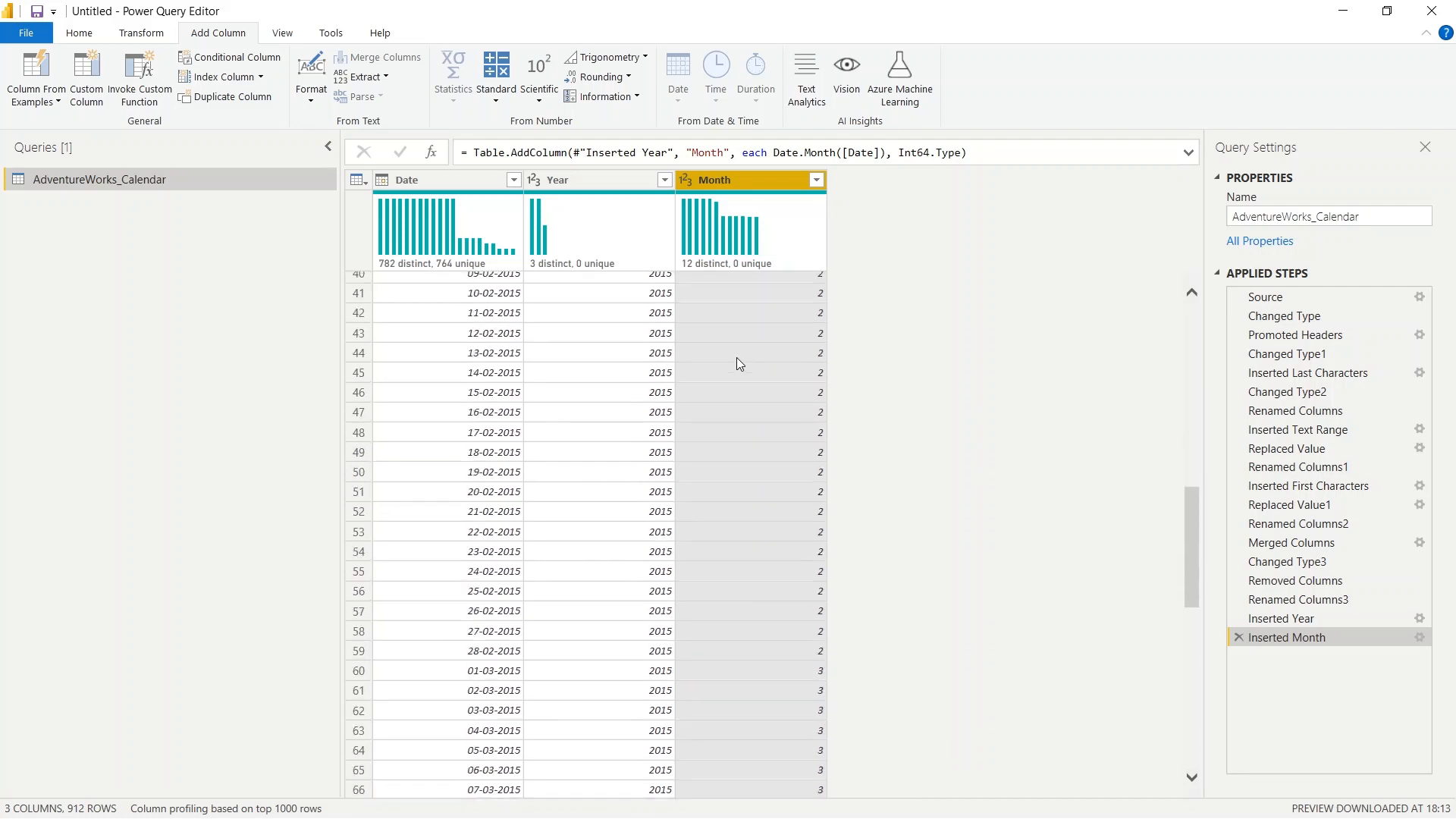
pyautogui.scroll(-20, 745, 383)
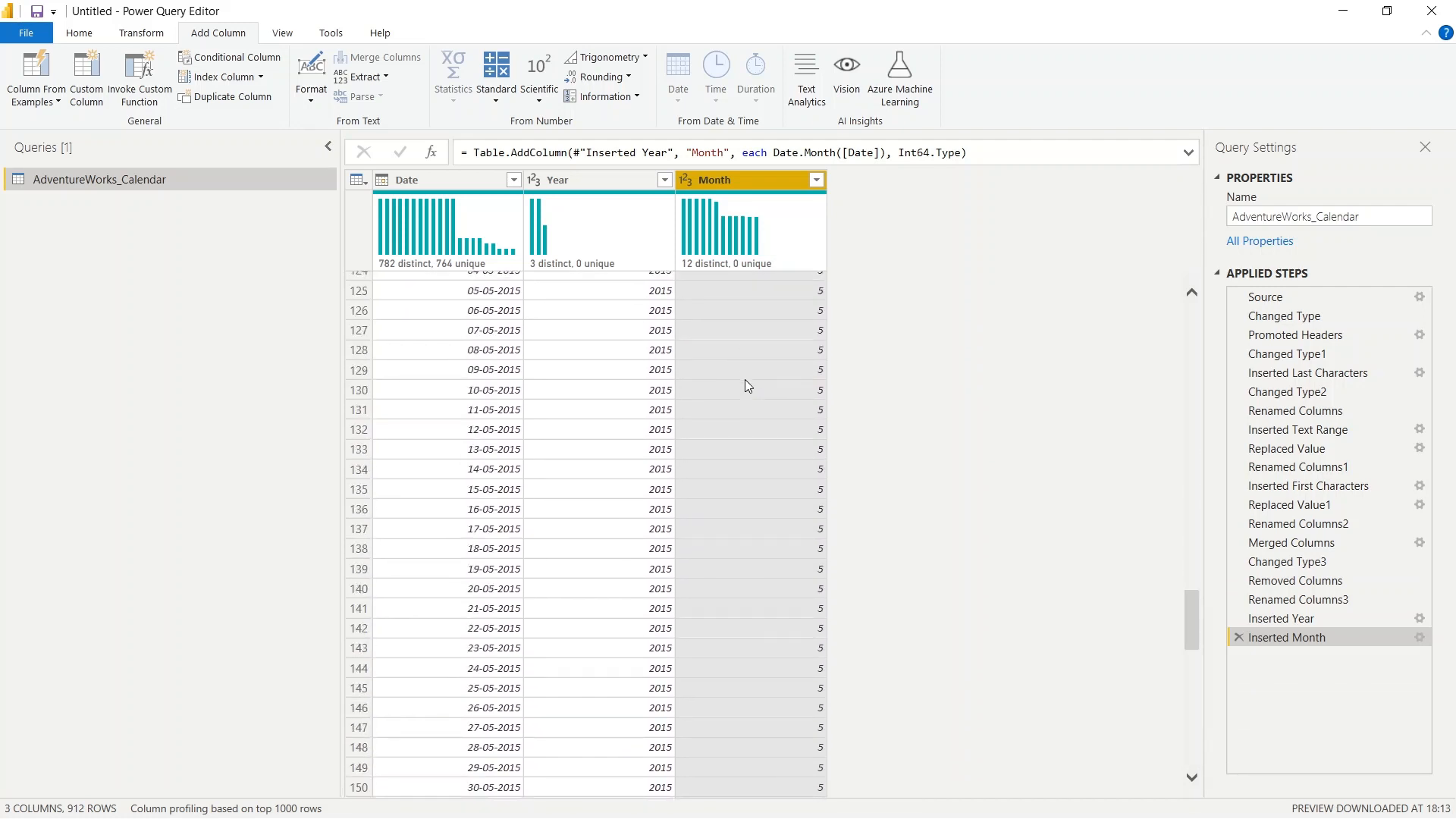
pyautogui.scroll(-10, 744, 380)
pyautogui.scroll(20, 744, 379)
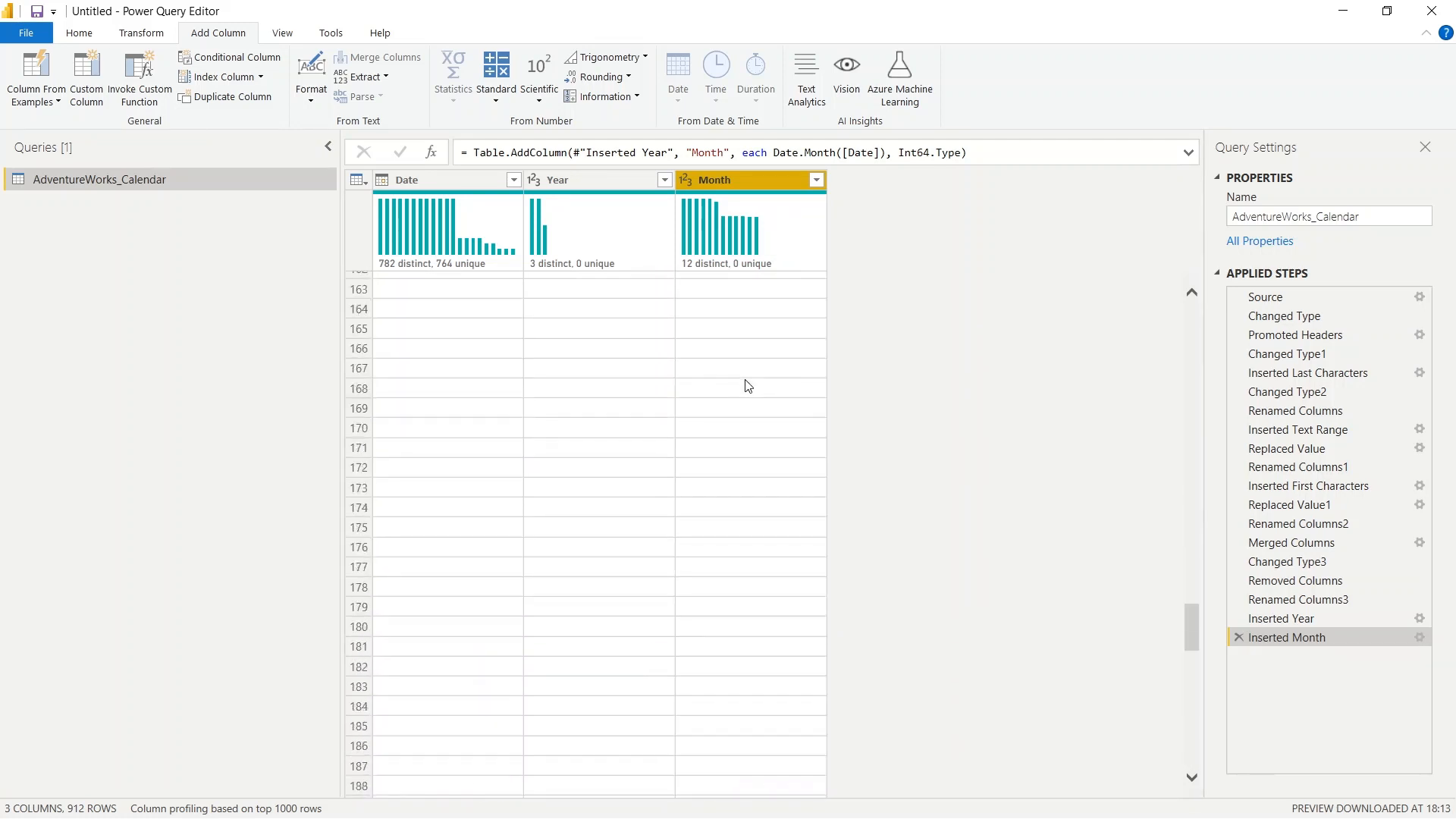
pyautogui.scroll(20, 746, 385)
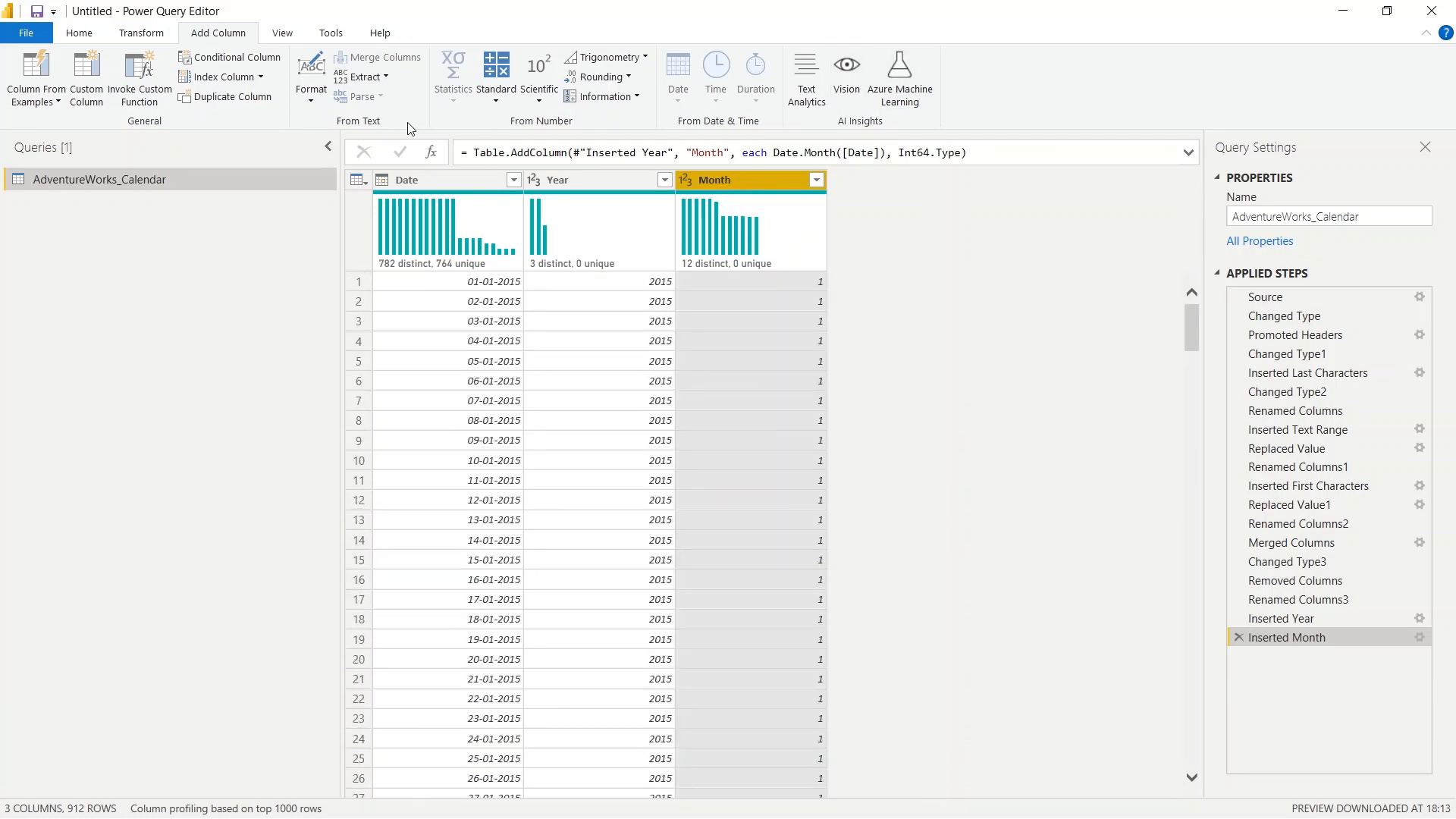
# - Examine the week, day and year options available for adding further columns from the Date column
pyautogui.click(429, 180)
pyautogui.click(680, 99)
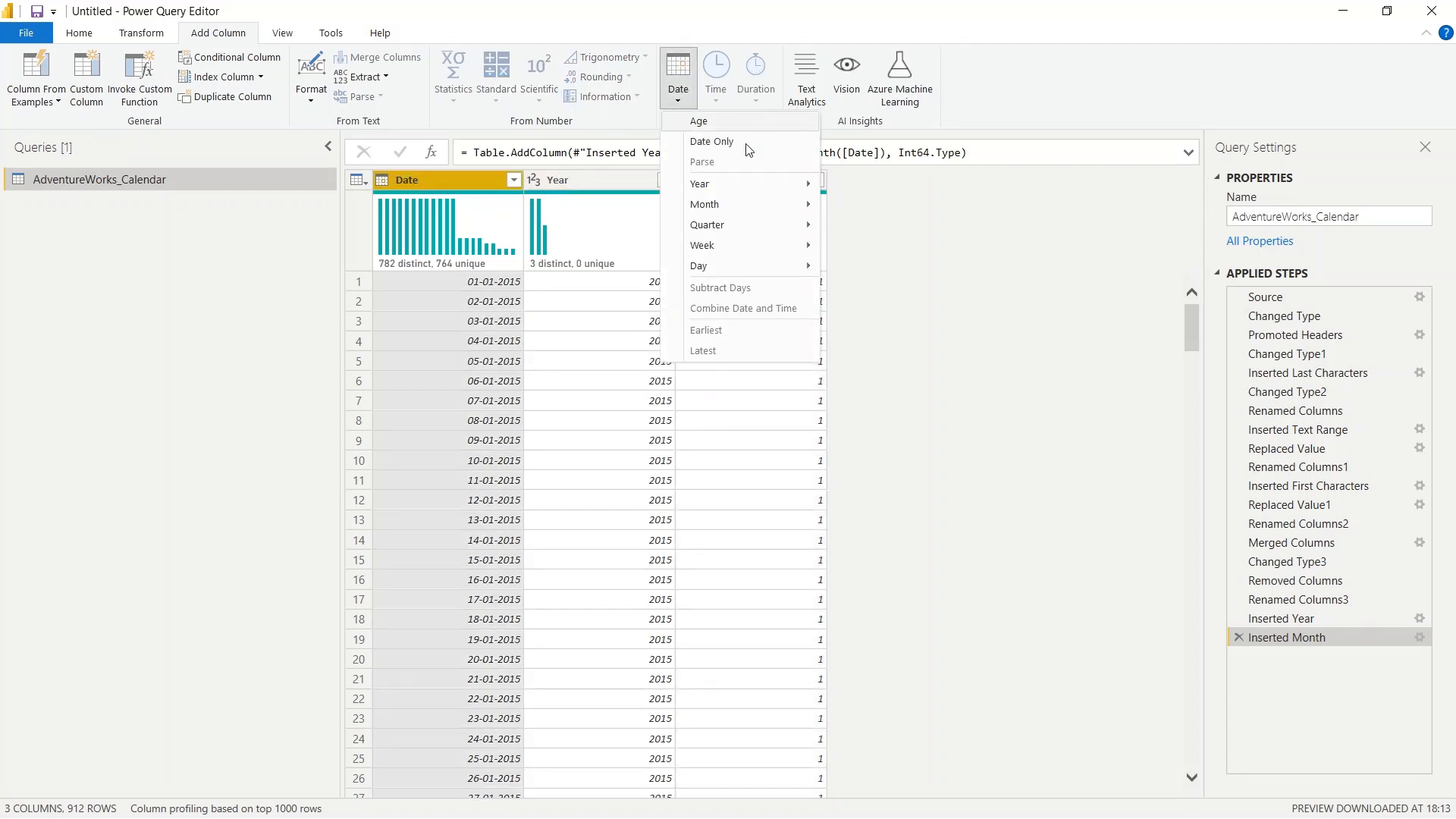
pyautogui.moveTo(719, 246)
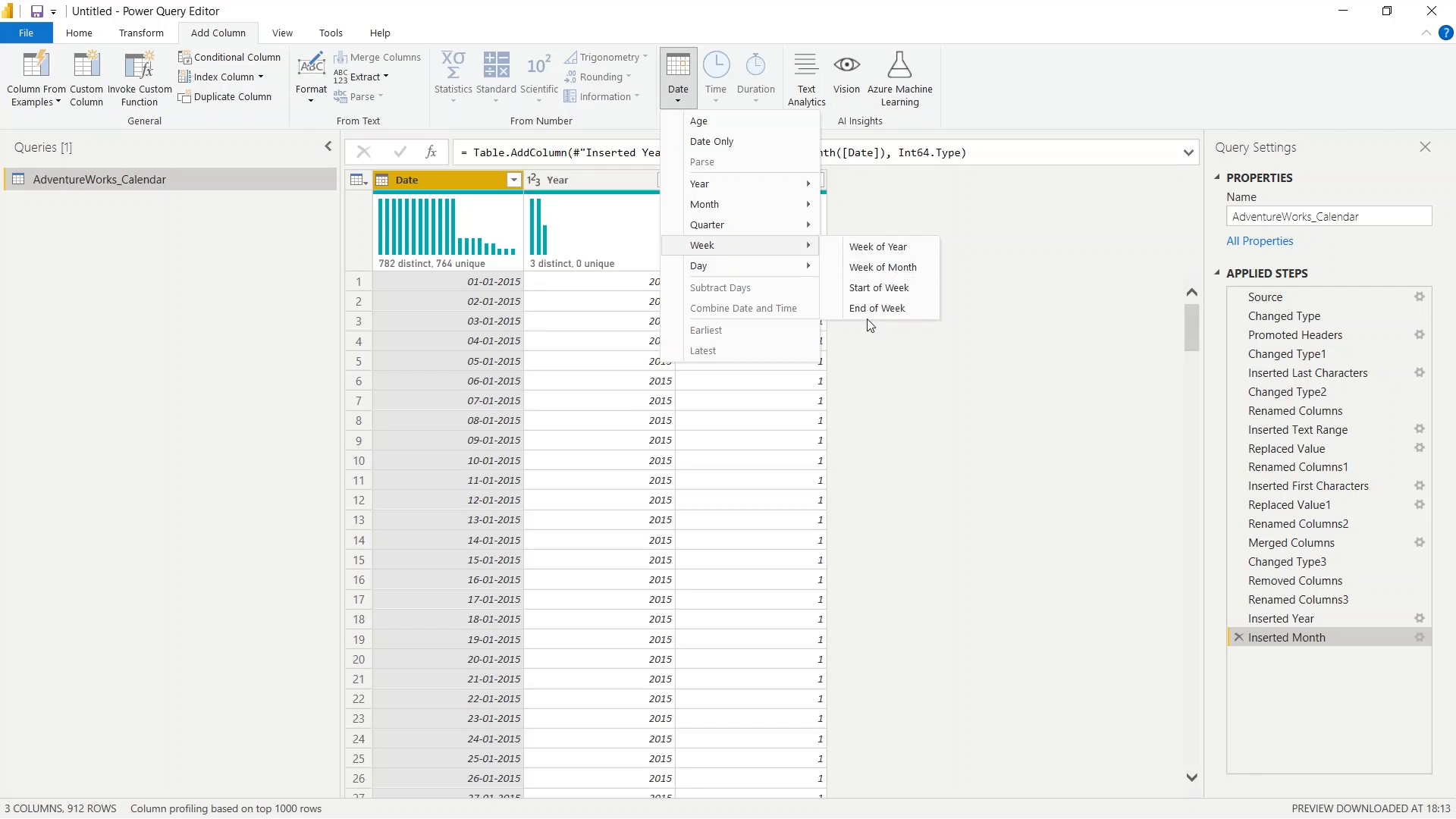
pyautogui.moveTo(762, 273)
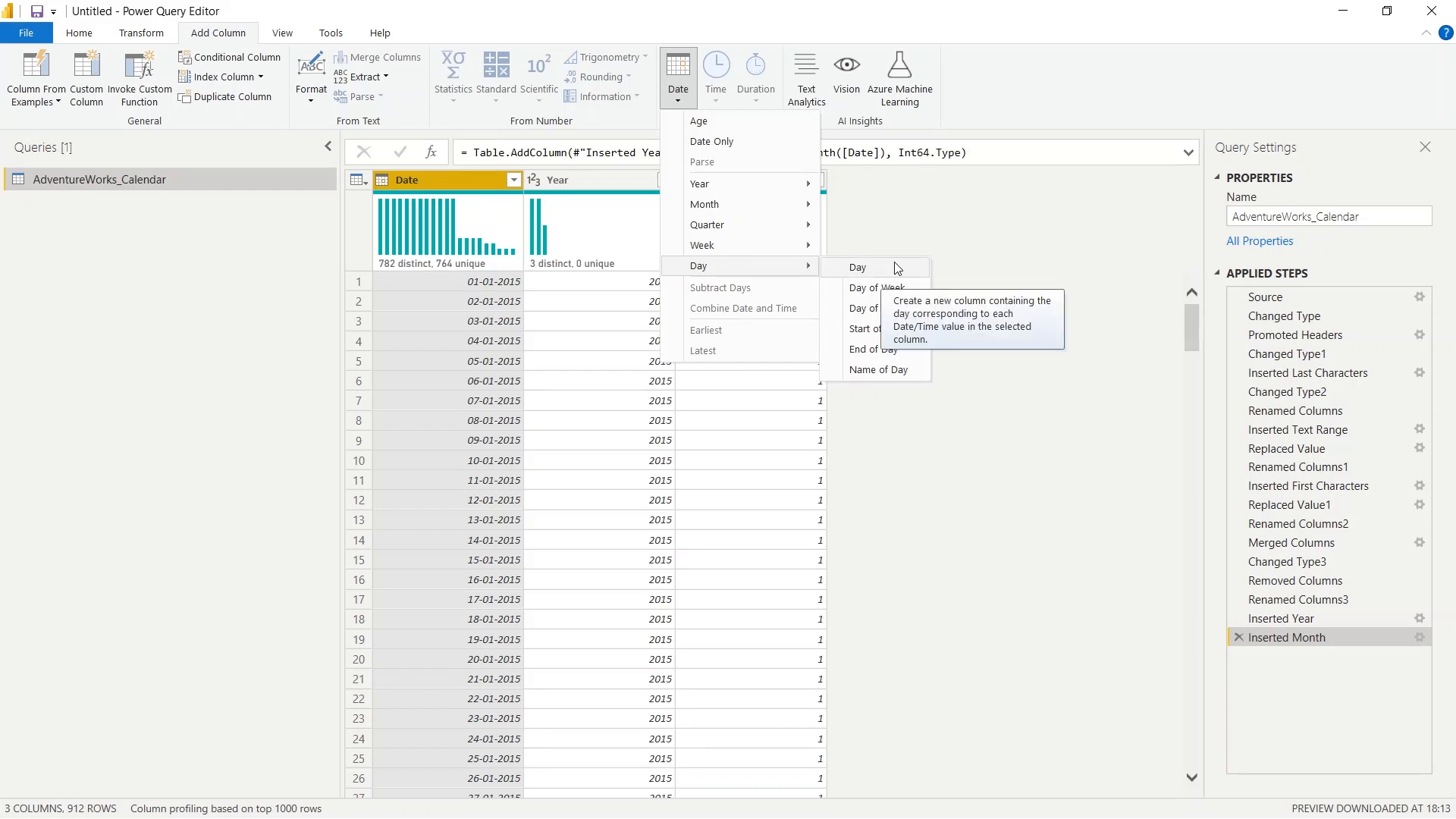
pyautogui.click(996, 226)
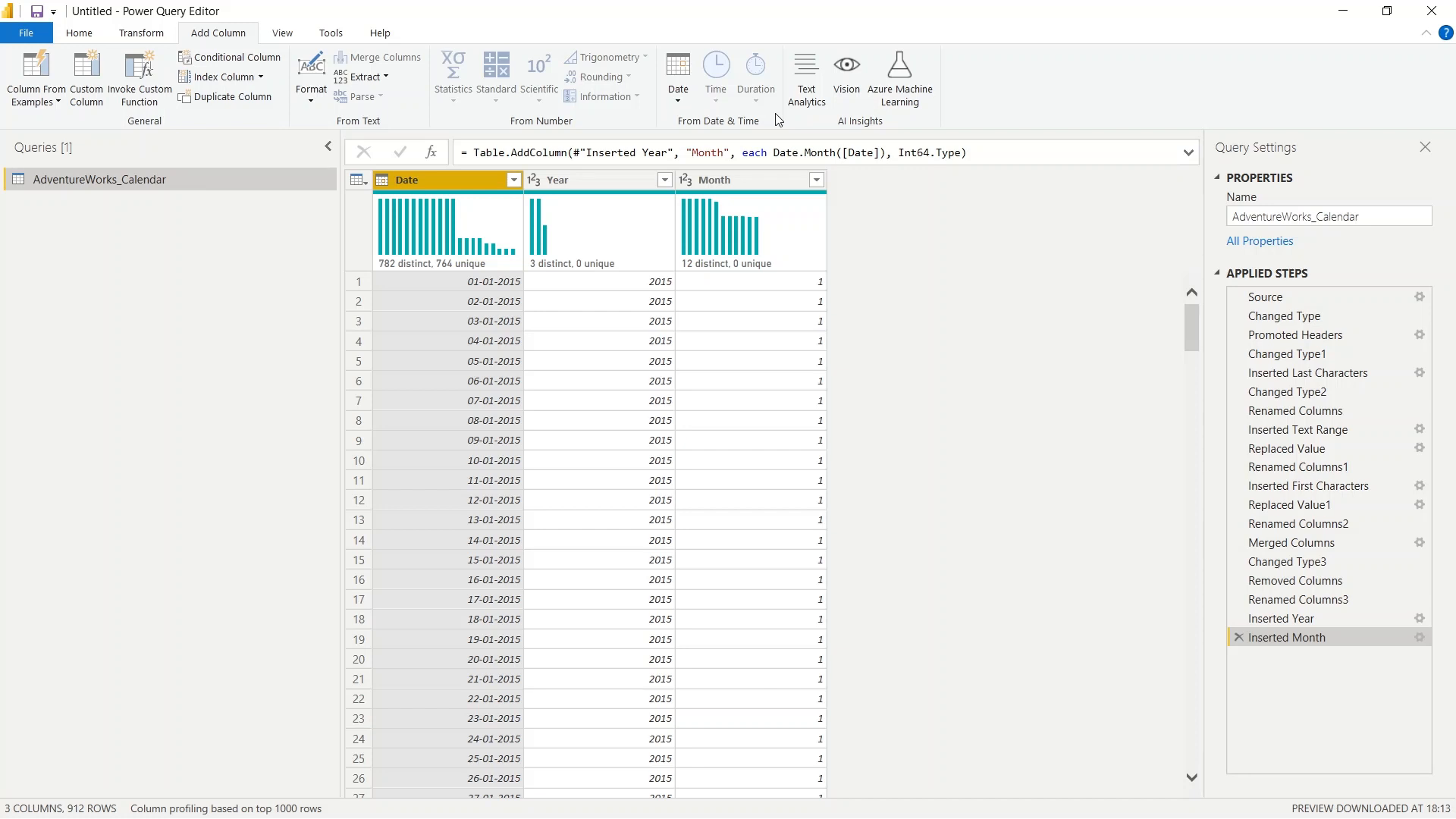
pyautogui.click(677, 98)
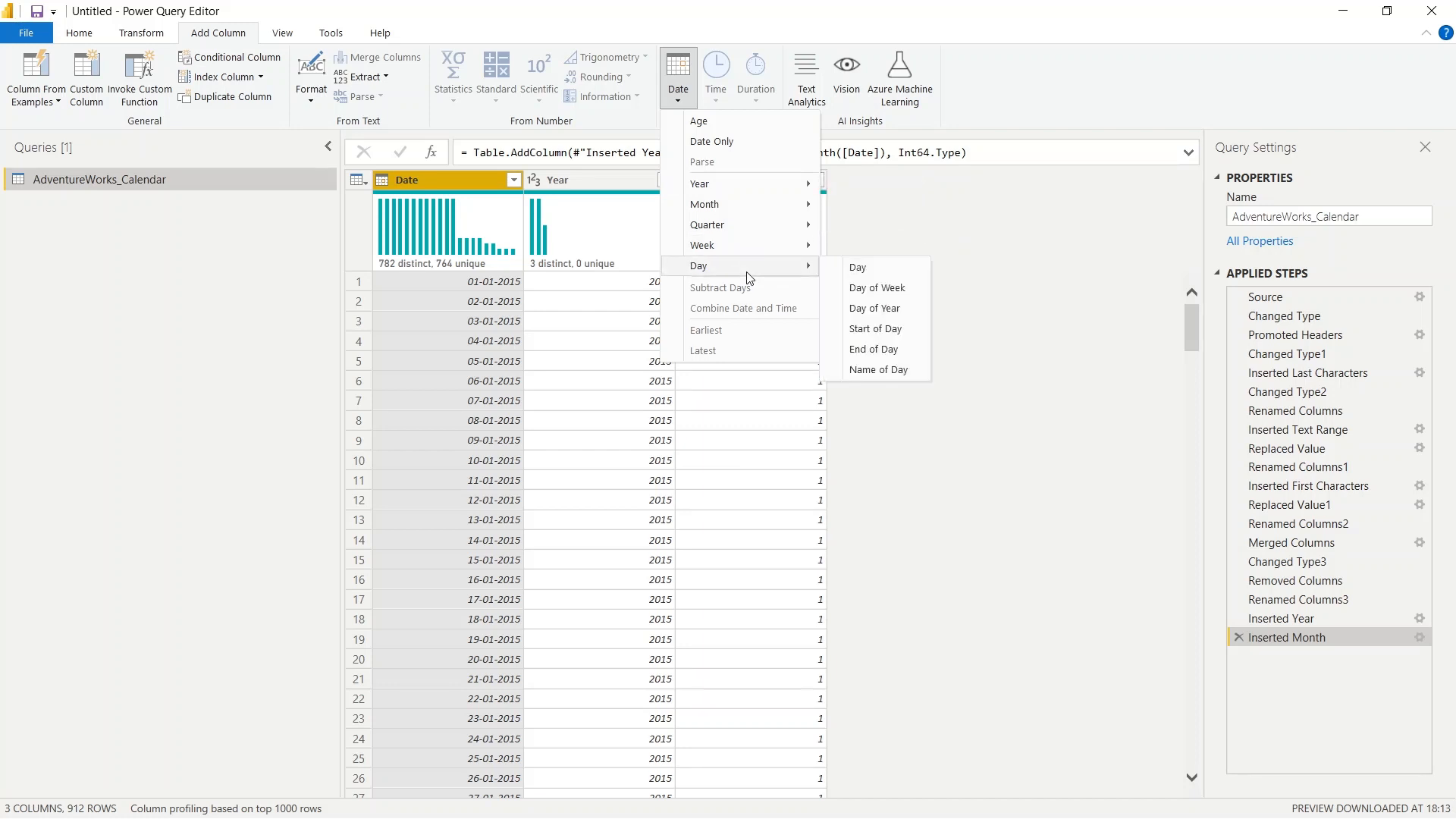
pyautogui.moveTo(747, 187)
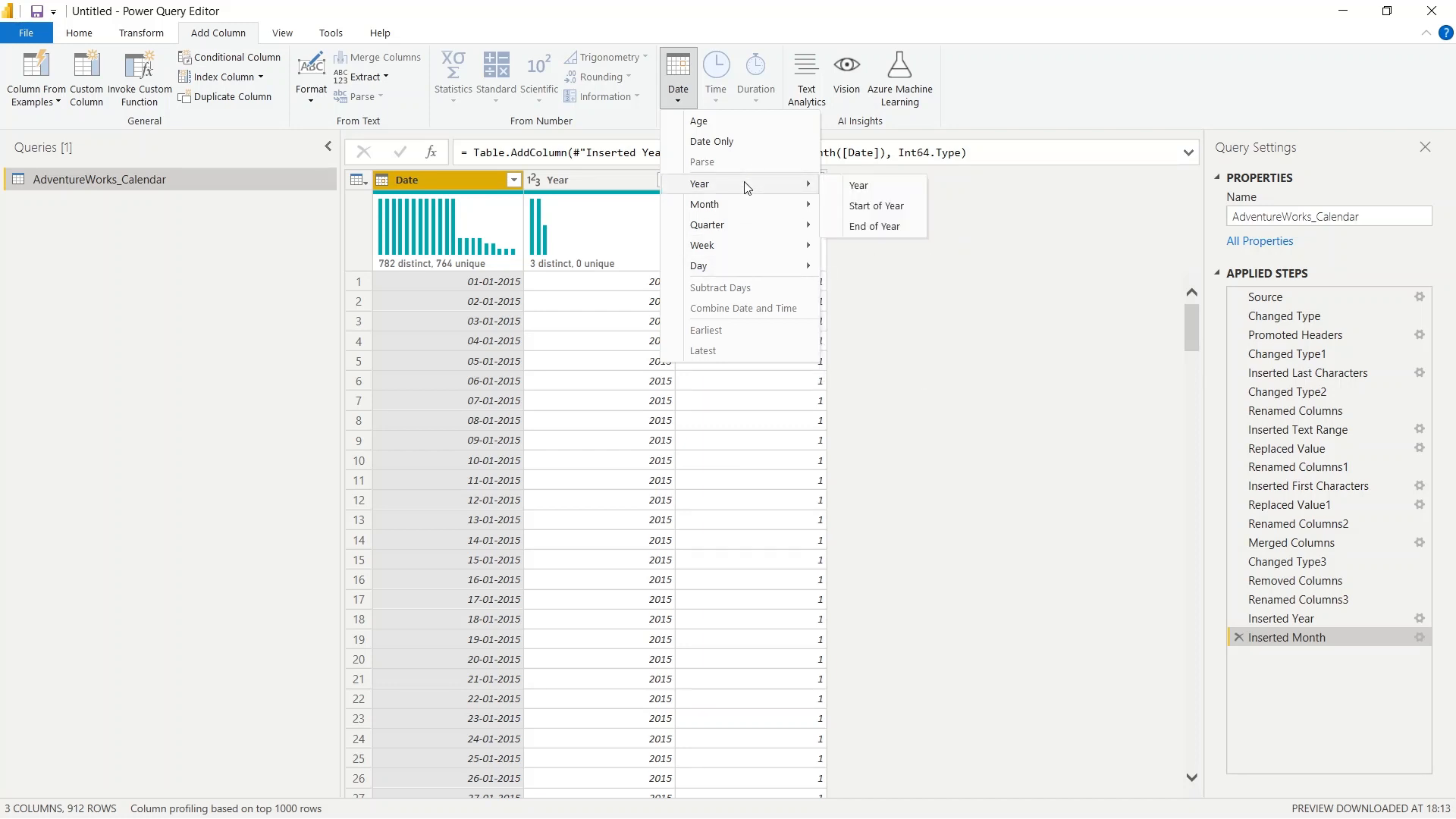